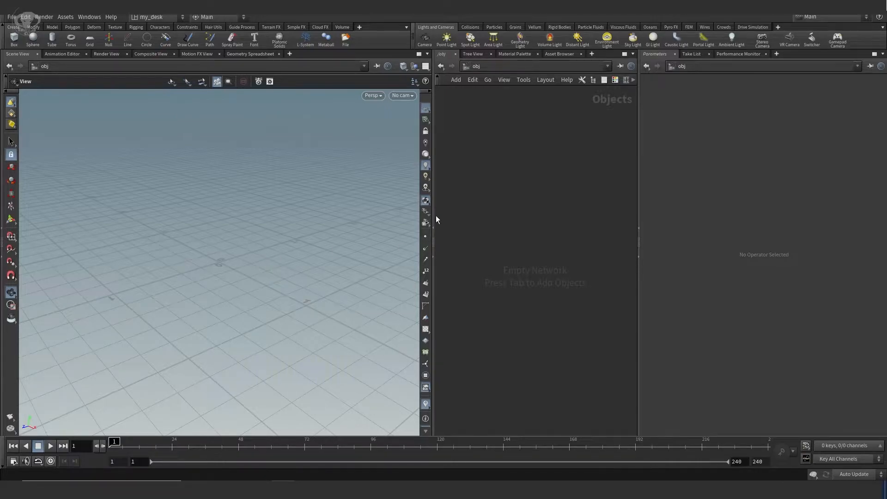
Widen the network editor by narrowing the scene view and the parameters pane, leaving the empty grid in view.
drag(435, 215, 410, 216)
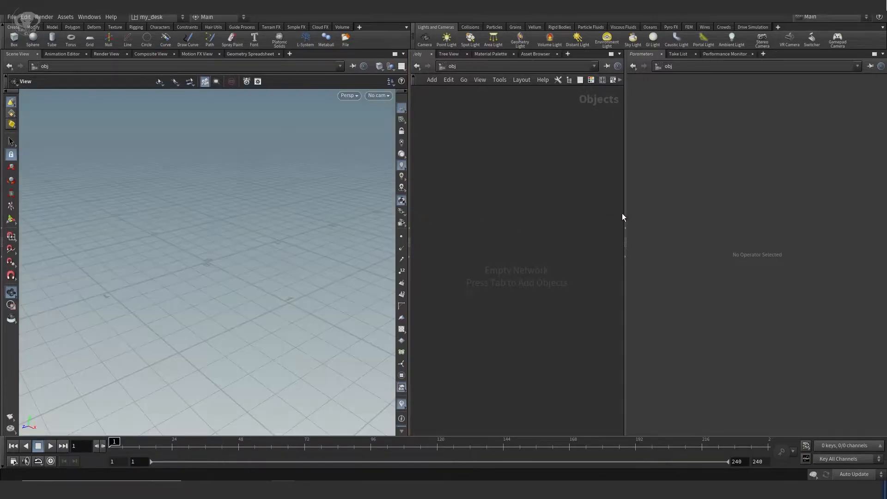
drag(625, 214, 673, 217)
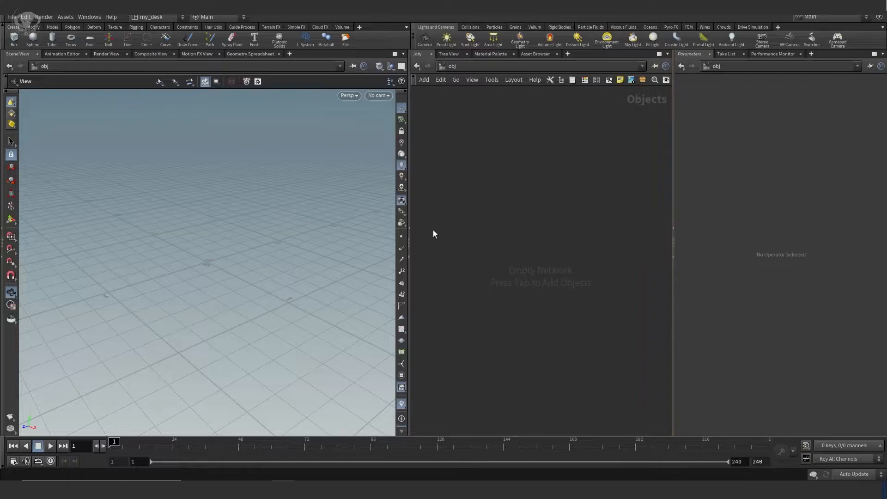
drag(246, 257, 202, 240)
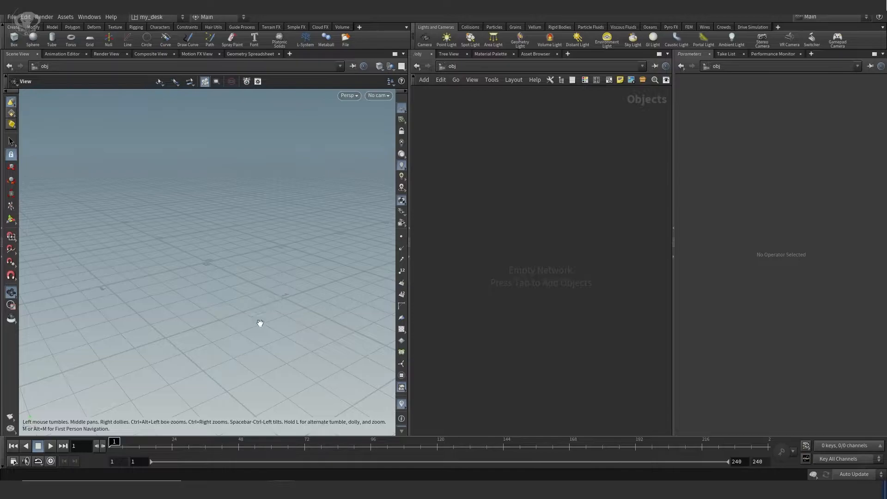
Switch to Paint with a blank canvas and place its window over the Houdini workspace.
key(super)
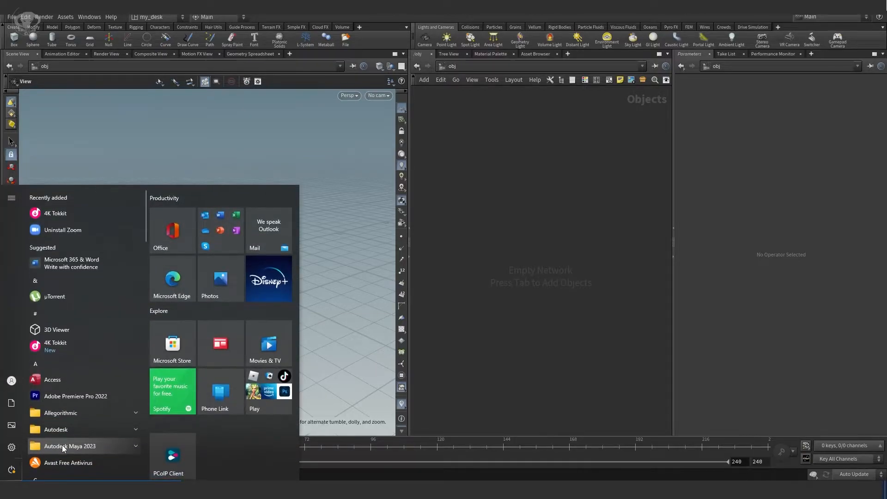
text(paint)
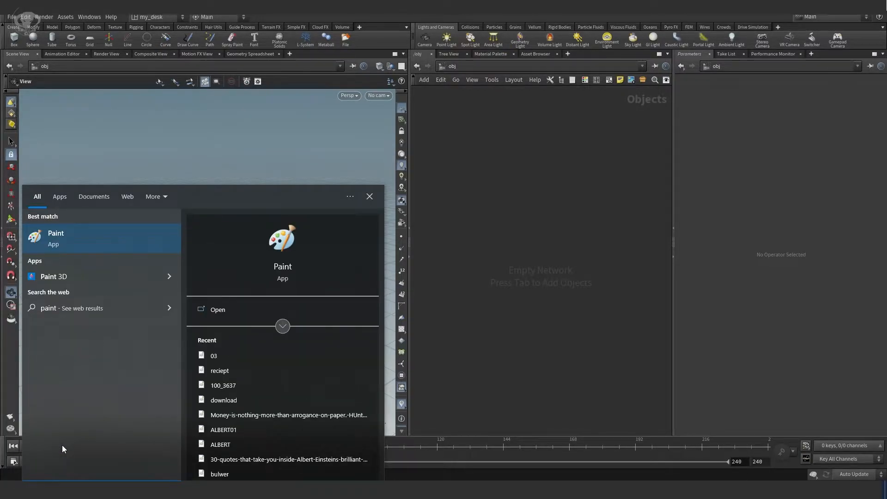
click(105, 247)
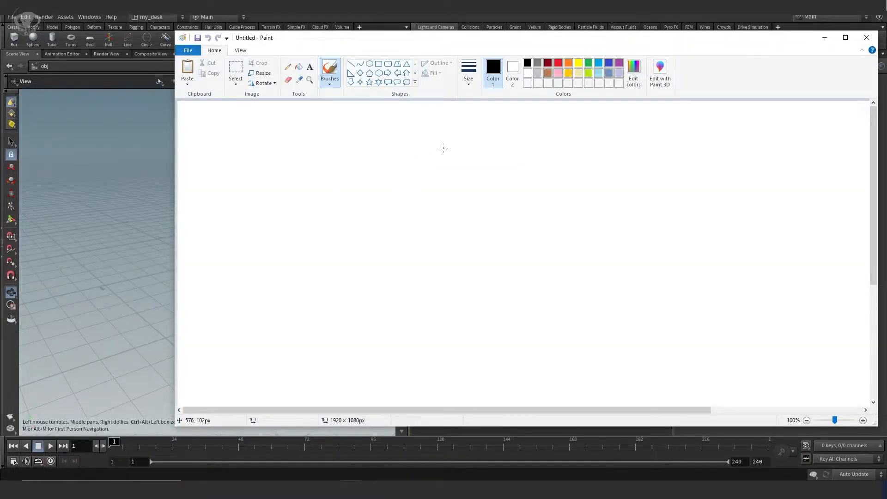
mouse_move(390, 37)
mouse_down()
mouse_move(581, 54)
mouse_move(358, 43)
mouse_up()
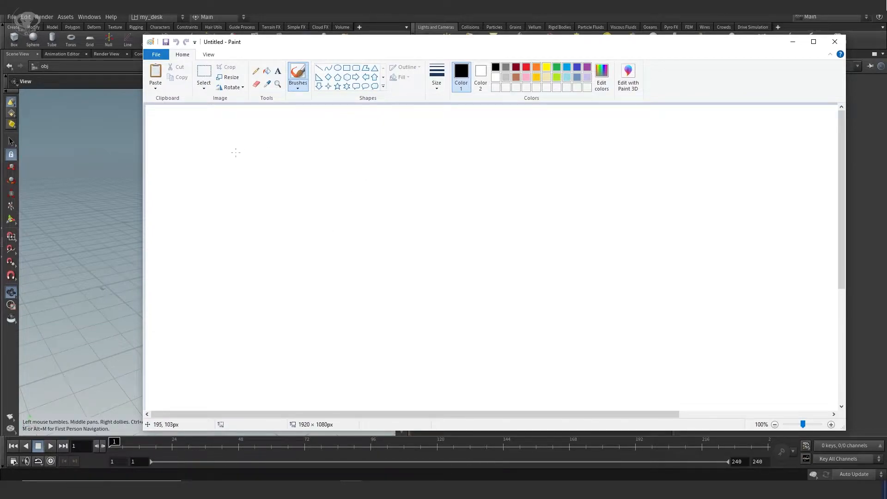
Sketch a round table in black with an oval top and four straight legs beneath it.
mouse_move(237, 150)
mouse_down()
mouse_move(325, 139)
mouse_move(389, 158)
mouse_move(383, 183)
mouse_move(292, 193)
mouse_move(218, 175)
mouse_move(239, 148)
mouse_up()
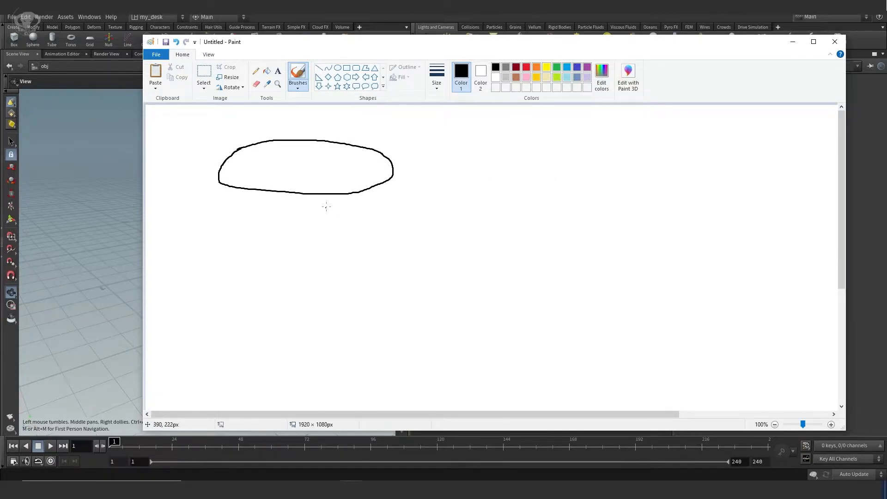
drag(332, 195, 331, 253)
drag(341, 195, 337, 257)
mouse_move(246, 195)
mouse_down()
mouse_move(244, 252)
mouse_move(232, 235)
mouse_move(236, 193)
mouse_up()
drag(393, 175, 397, 221)
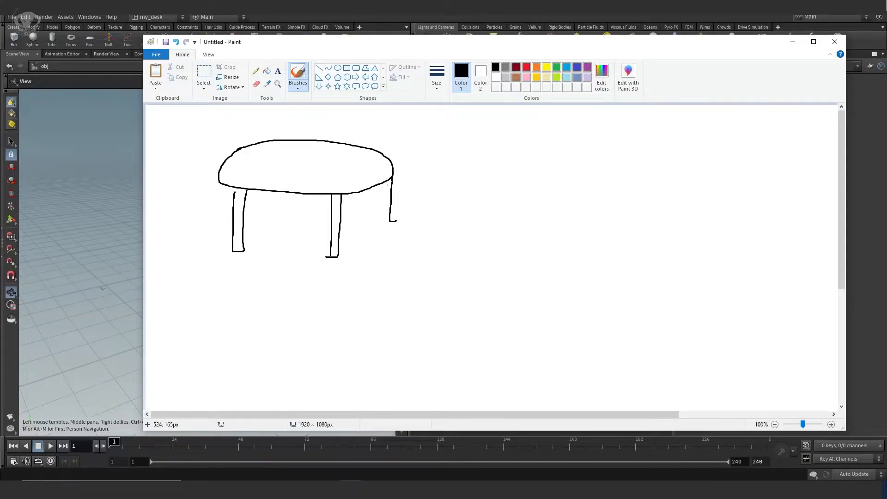
drag(394, 170, 396, 218)
mouse_move(278, 191)
mouse_down()
mouse_move(277, 225)
mouse_move(287, 190)
mouse_up()
Add two arrows across the tabletop and draw tapered outlines over three of the legs.
drag(386, 182, 309, 168)
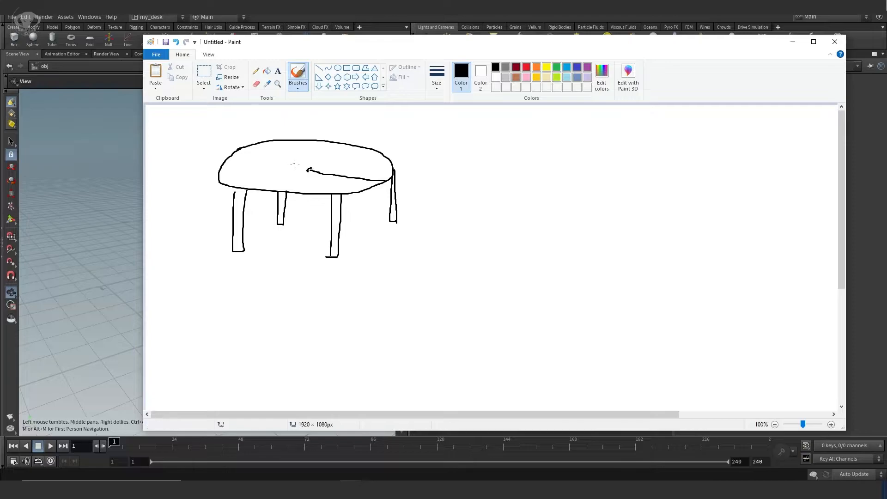
drag(287, 161, 252, 152)
mouse_move(347, 192)
mouse_down()
mouse_move(333, 249)
mouse_move(317, 199)
mouse_move(284, 221)
mouse_move(274, 187)
mouse_move(238, 246)
mouse_move(231, 185)
mouse_up()
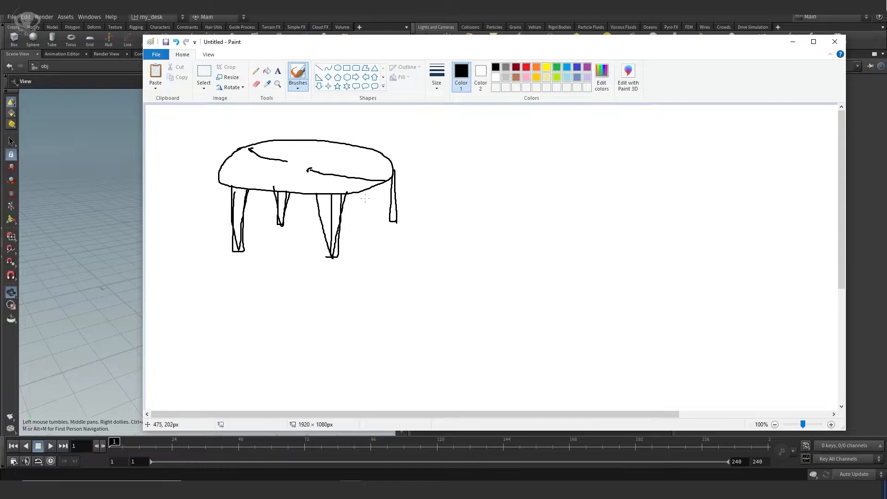
Add a long downward arrow and two extra legs to the table, then enclose the sketch in brackets.
drag(367, 190, 365, 285)
mouse_move(372, 188)
mouse_down()
mouse_move(383, 250)
mouse_move(383, 186)
mouse_up()
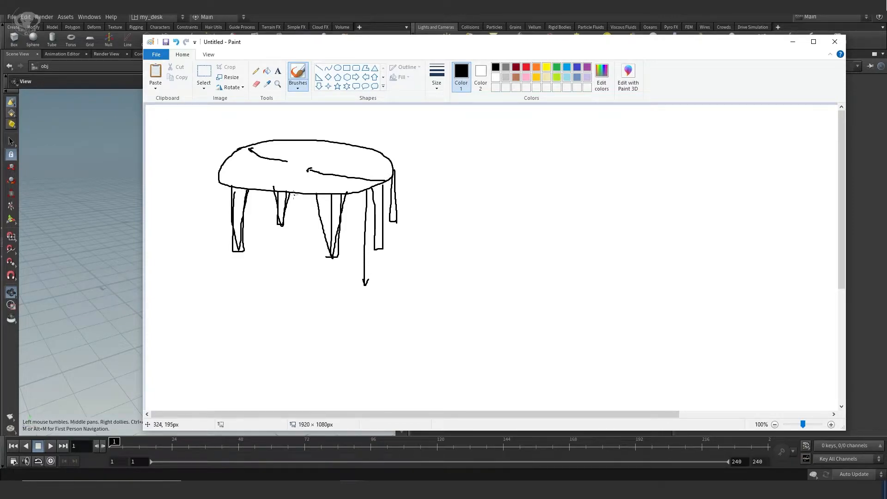
mouse_move(264, 194)
mouse_down()
mouse_move(265, 254)
mouse_move(273, 207)
mouse_up()
mouse_move(210, 138)
mouse_down()
mouse_move(186, 261)
mouse_move(203, 273)
mouse_up()
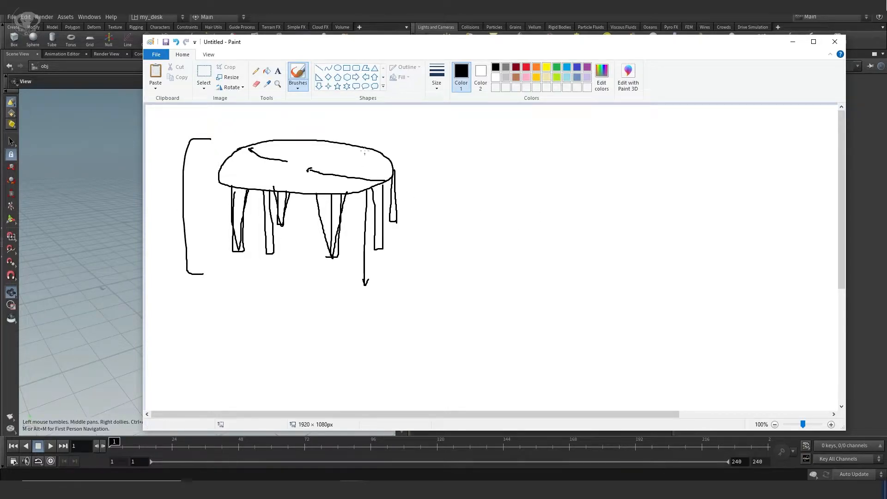
mouse_move(386, 123)
mouse_down()
mouse_move(416, 143)
mouse_move(419, 267)
mouse_move(397, 273)
mouse_up()
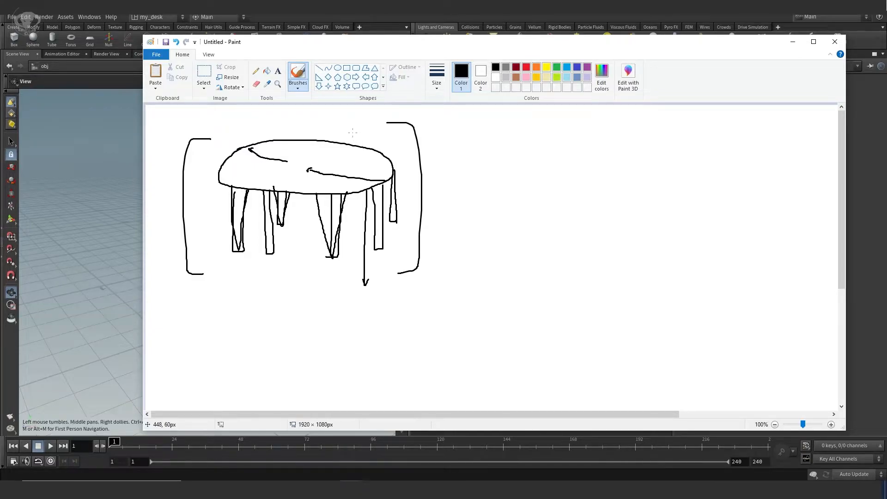
drag(406, 150, 434, 149)
Start a new blank drawing without saving the first table sketch.
click(159, 54)
click(169, 71)
click(509, 239)
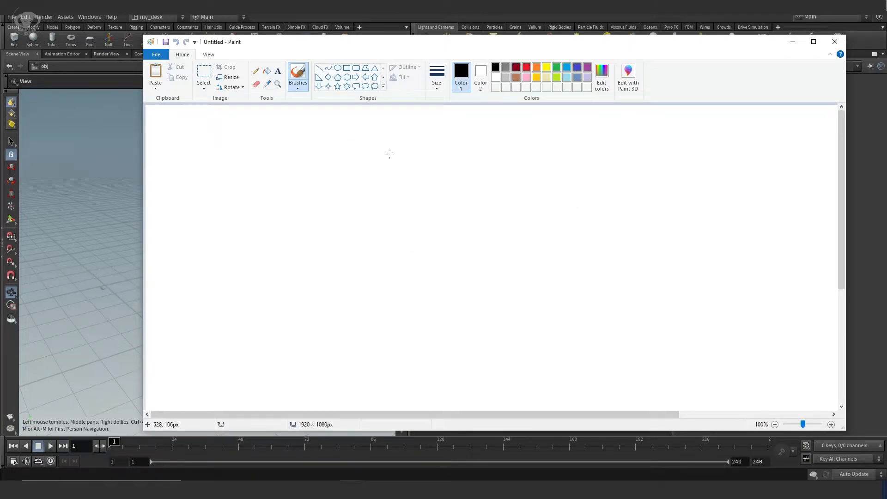
Draw a black oval tabletop and mark seven small red points around its edge.
mouse_move(320, 142)
mouse_down()
mouse_move(408, 121)
mouse_move(470, 131)
mouse_move(493, 151)
mouse_move(492, 171)
mouse_move(456, 186)
mouse_move(374, 180)
mouse_move(320, 140)
mouse_up()
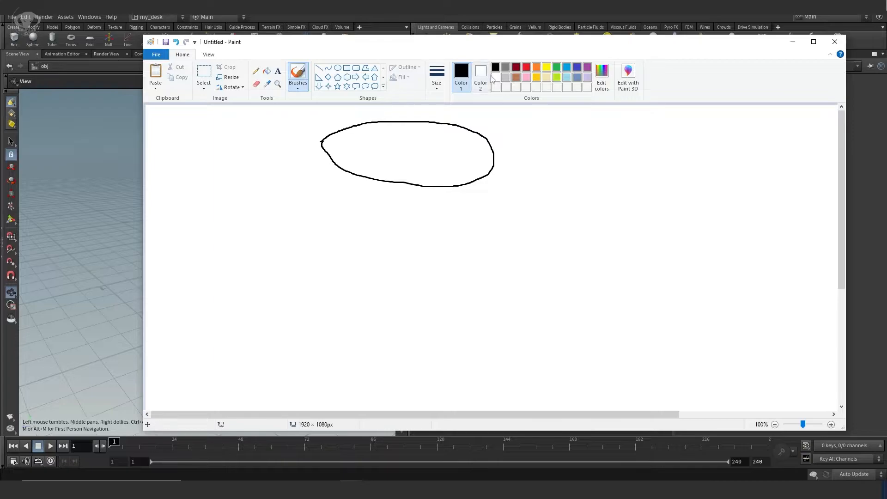
click(526, 67)
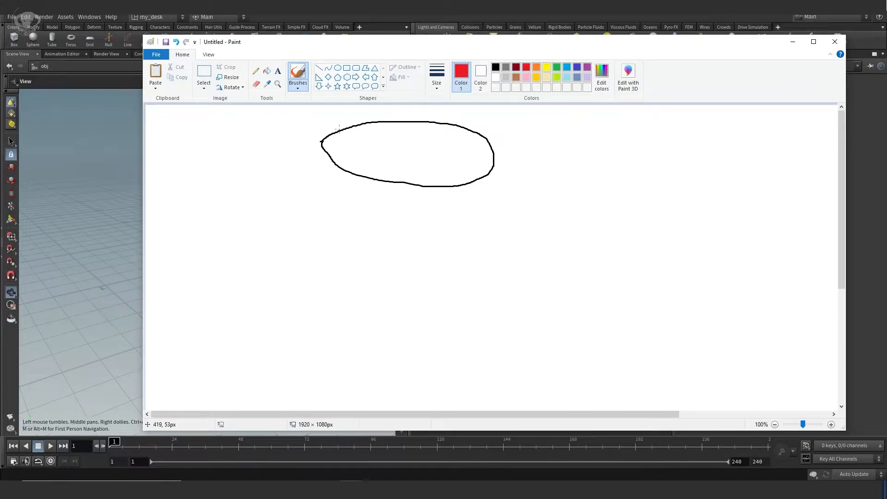
drag(339, 130, 376, 121)
drag(451, 124, 453, 125)
drag(493, 163, 493, 160)
drag(449, 187, 452, 185)
drag(371, 179, 374, 177)
drag(329, 159, 332, 158)
Draw a separate red horizontal line and label the sketch "Top Table", "Circle" and "Line".
drag(596, 128, 712, 125)
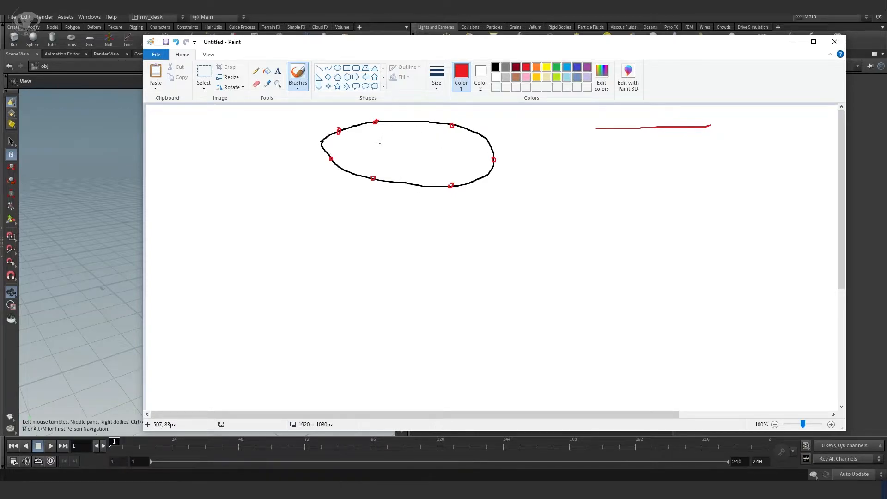
mouse_move(380, 142)
mouse_down()
mouse_move(389, 140)
mouse_move(382, 150)
mouse_move(397, 158)
mouse_move(433, 139)
mouse_move(429, 153)
mouse_move(461, 155)
mouse_up()
drag(490, 147, 540, 156)
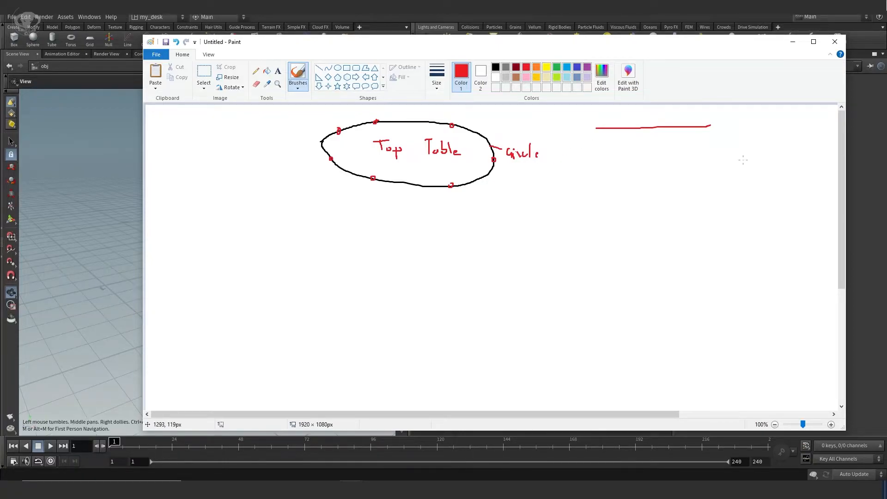
drag(632, 135, 657, 141)
Trace the horizontal line in black and add the red notes "Legs" and "Copy to point".
click(495, 67)
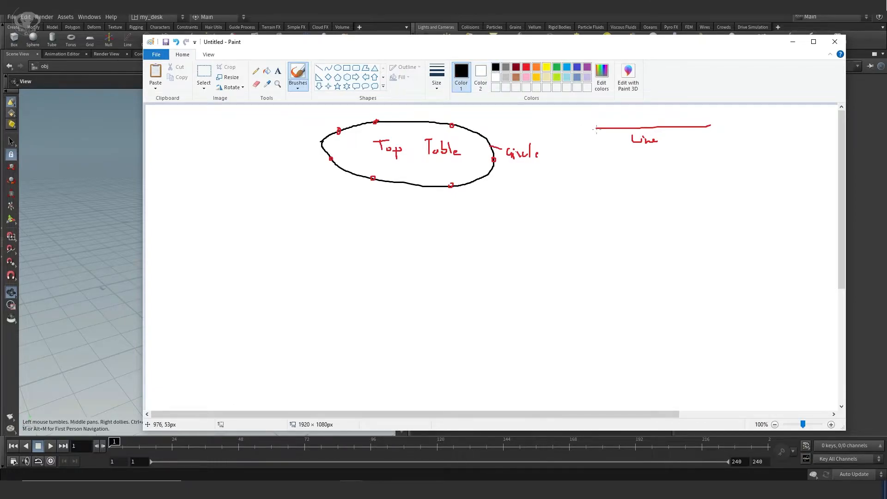
drag(601, 129, 707, 125)
click(526, 67)
mouse_move(664, 115)
mouse_down()
mouse_move(655, 125)
mouse_move(691, 115)
mouse_up()
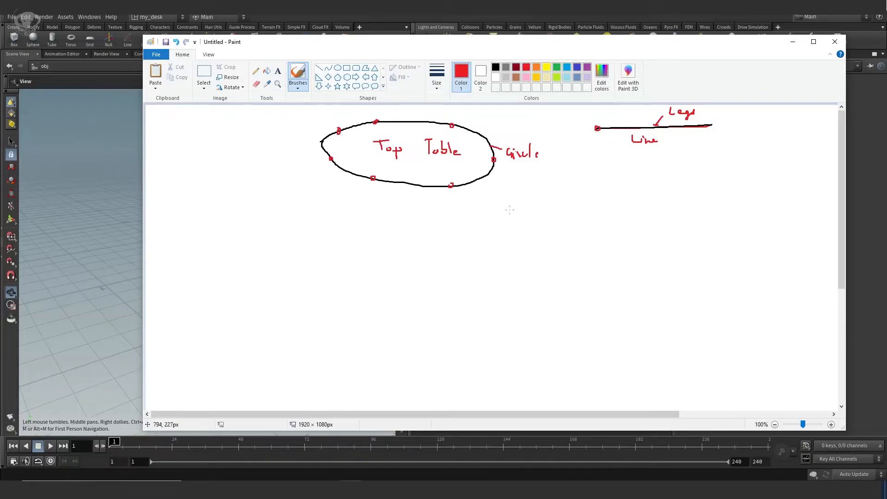
mouse_move(528, 218)
mouse_down()
mouse_move(548, 231)
mouse_move(558, 224)
mouse_move(563, 235)
mouse_move(578, 224)
mouse_up()
mouse_move(574, 221)
mouse_down()
mouse_move(604, 236)
mouse_move(631, 213)
mouse_up()
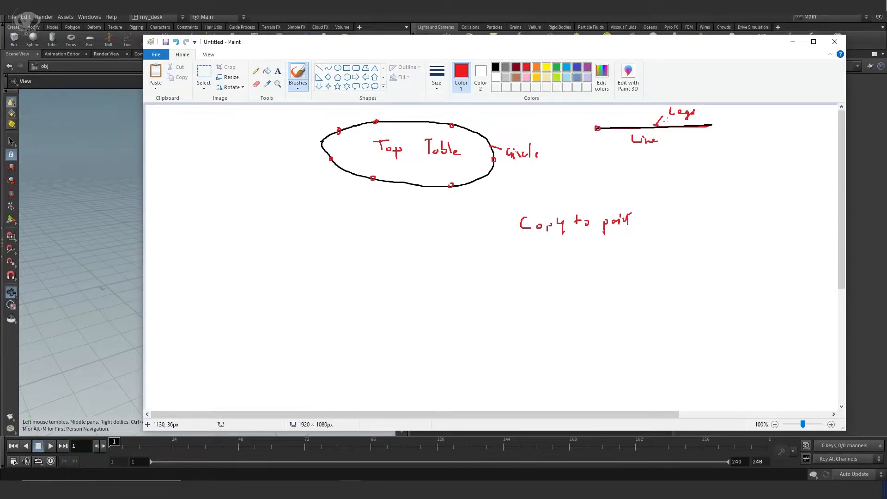
Draw red arrows from the line's start point to four oval points and two vertical red legs below the oval.
drag(598, 134, 500, 164)
drag(598, 128, 470, 122)
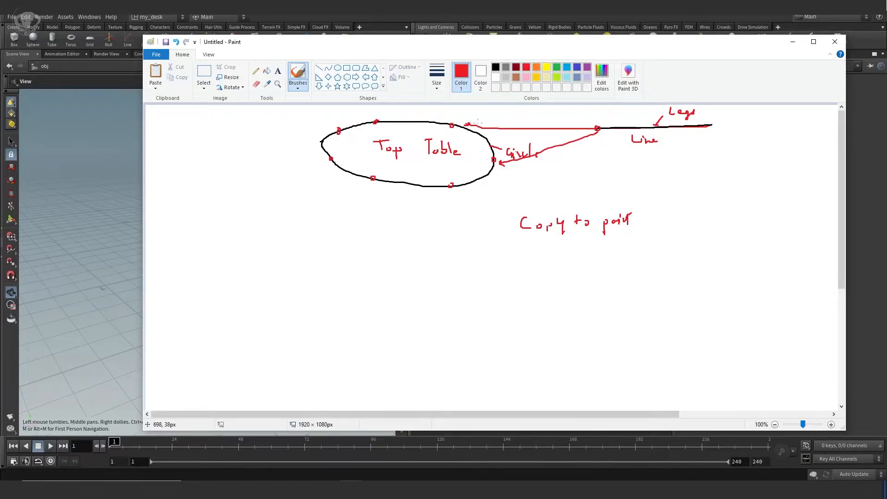
mouse_move(597, 129)
mouse_down()
mouse_move(451, 185)
mouse_move(458, 182)
mouse_up()
drag(598, 128, 381, 125)
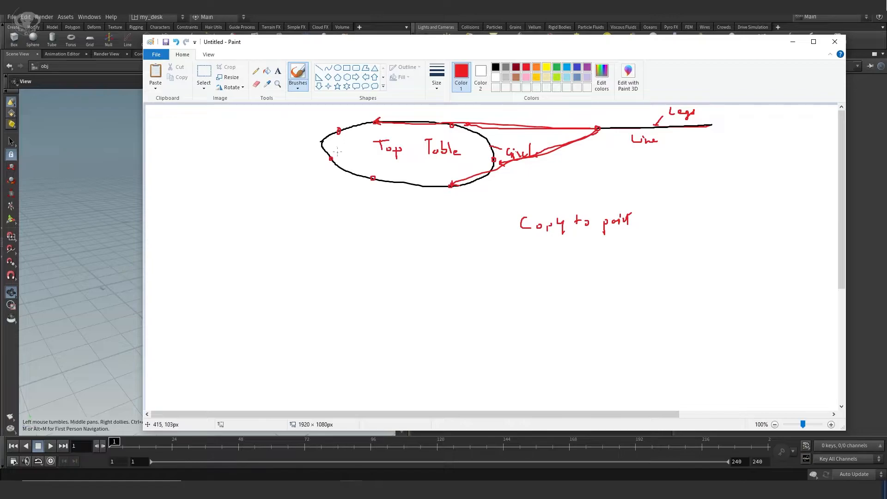
drag(332, 163, 335, 218)
drag(373, 179, 374, 220)
key(ctrl+a)
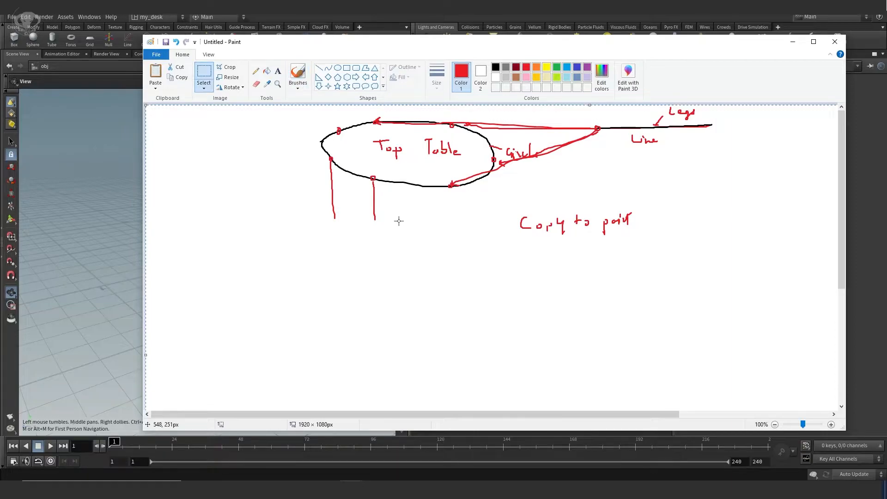
click(496, 68)
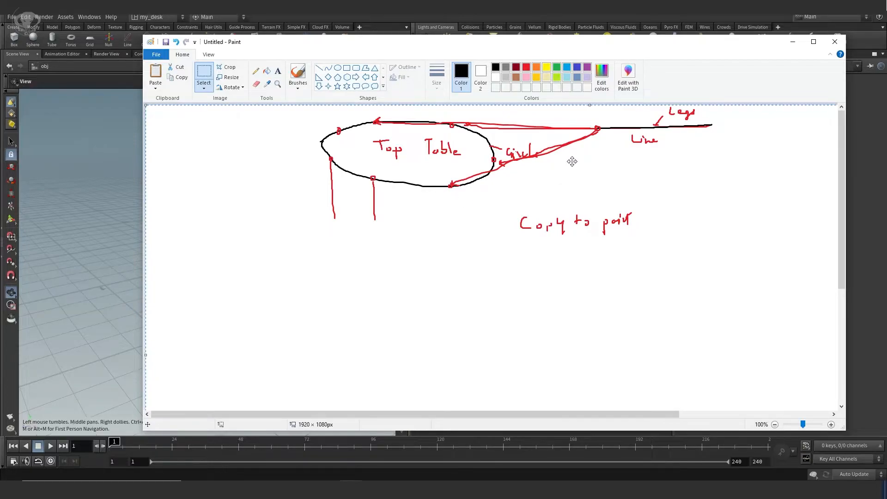
click(162, 74)
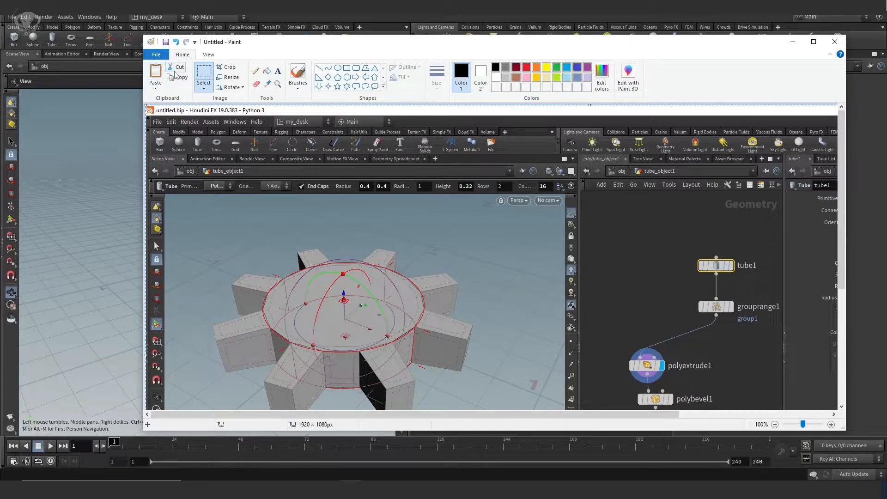
key(Delete)
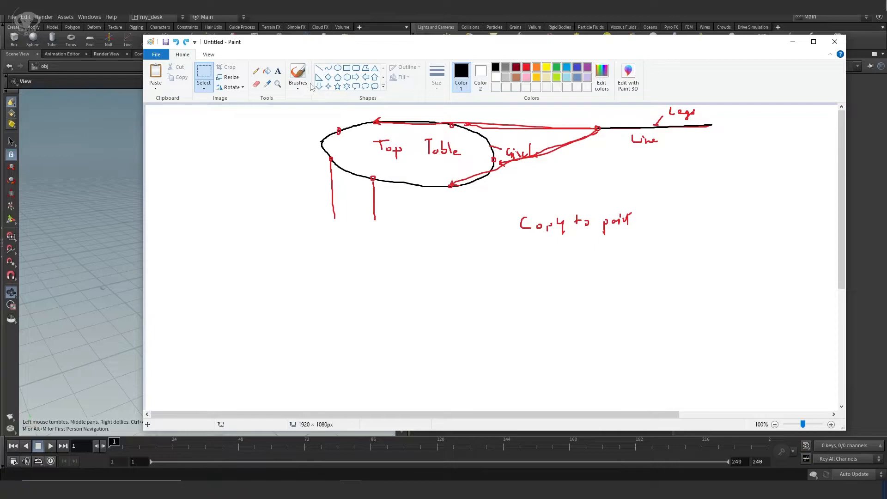
Draw black vertical legs with the brush down from six of the red points on the oval.
click(297, 74)
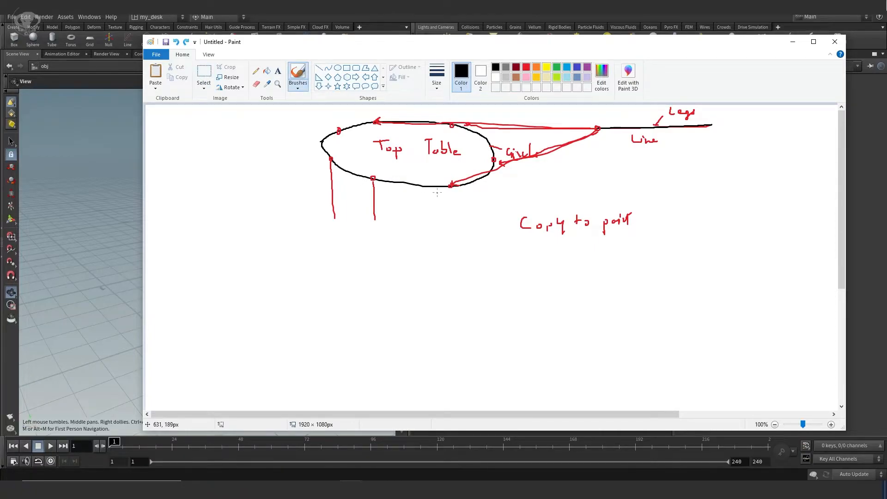
drag(451, 187, 452, 228)
drag(494, 159, 497, 202)
drag(450, 124, 451, 155)
drag(374, 185, 374, 226)
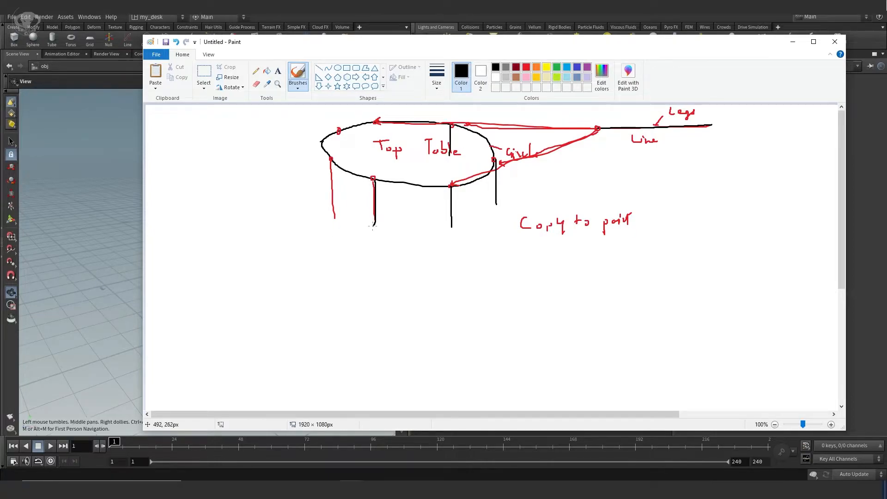
drag(331, 160, 331, 222)
drag(340, 131, 342, 159)
Add small marks on the oval's edge, a ground line under the legs, and bars at both ends of the "Legs" line.
drag(347, 165, 349, 170)
drag(413, 180, 414, 185)
drag(321, 222, 474, 234)
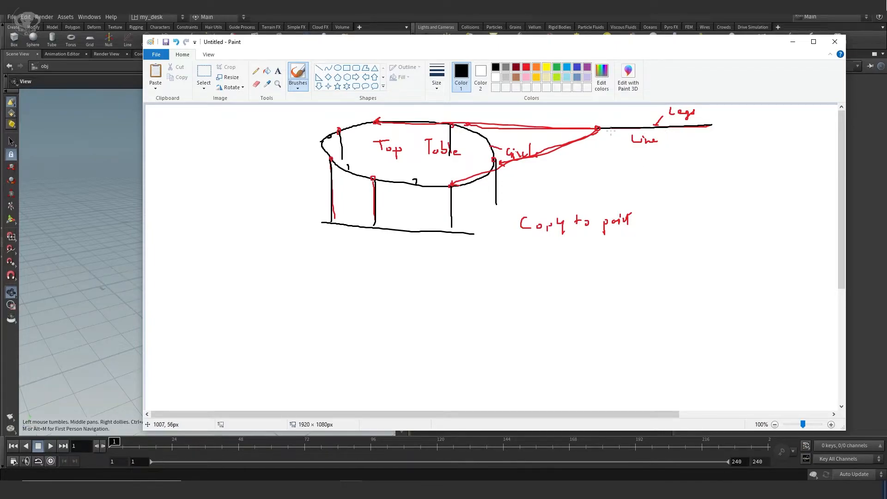
drag(600, 117, 601, 149)
drag(713, 115, 711, 142)
Thicken three table legs with second outlines and add a small square detail on the front one.
drag(445, 187, 447, 215)
key(ctrl+z)
drag(491, 169, 490, 205)
mouse_move(442, 208)
mouse_down()
mouse_move(453, 213)
mouse_move(444, 207)
mouse_up()
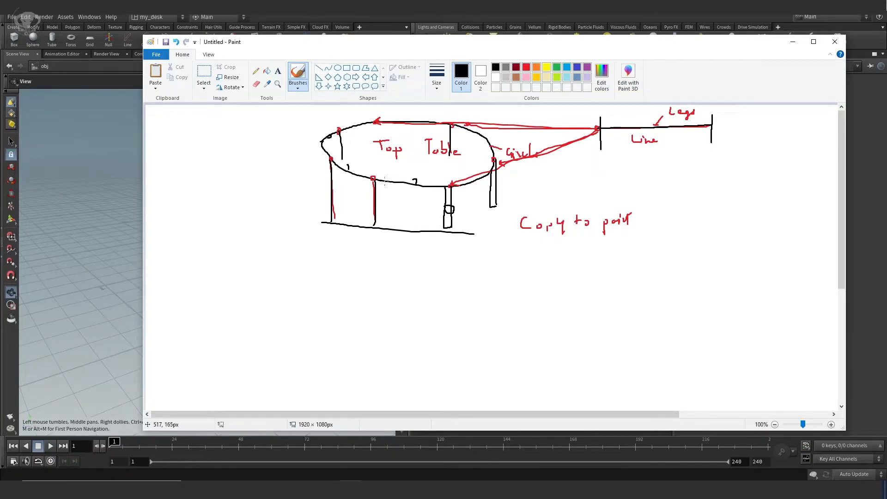
drag(385, 183, 375, 225)
Draw a smaller oval inside the tabletop with an outward arrow, and thicken the leftmost leg.
mouse_move(440, 179)
mouse_down()
mouse_move(478, 159)
mouse_move(469, 136)
mouse_move(403, 125)
mouse_move(353, 133)
mouse_move(334, 151)
mouse_move(435, 178)
mouse_up()
drag(481, 154, 519, 160)
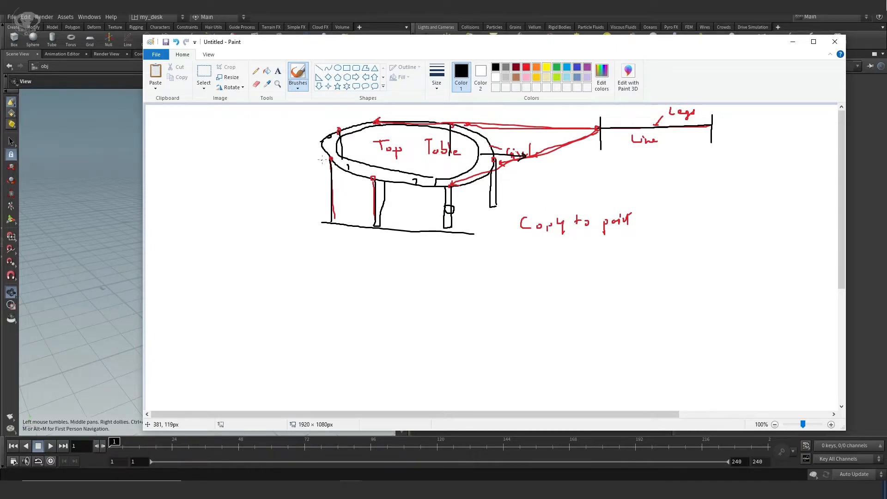
drag(325, 147, 332, 218)
Close Paint without saving the drawing and return to Houdini.
click(835, 43)
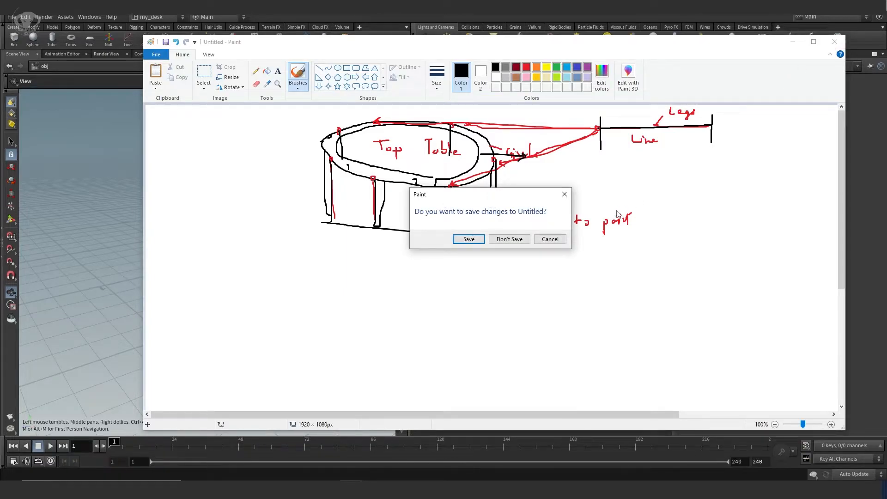
click(510, 239)
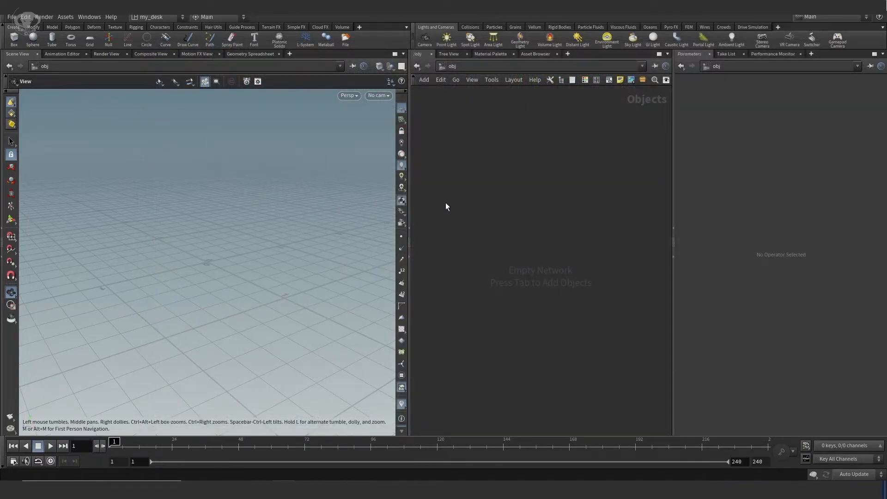
Create a circle geometry object in the empty object network.
drag(276, 258, 258, 250)
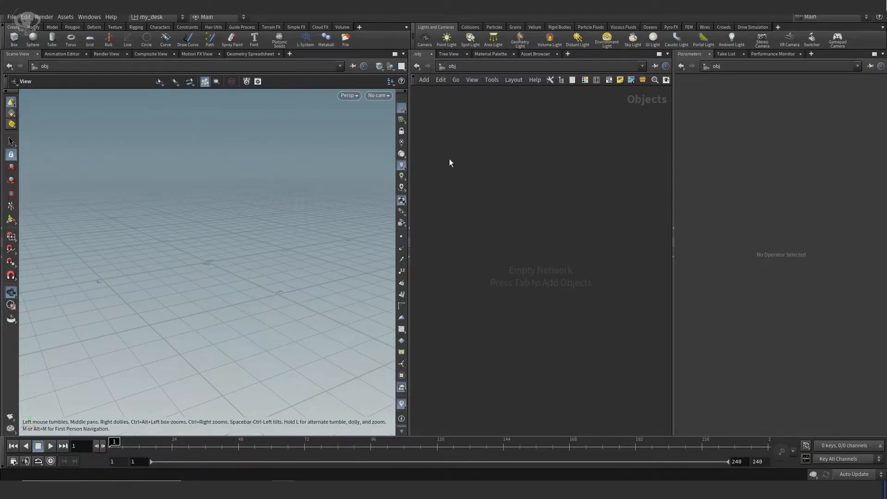
key(Tab)
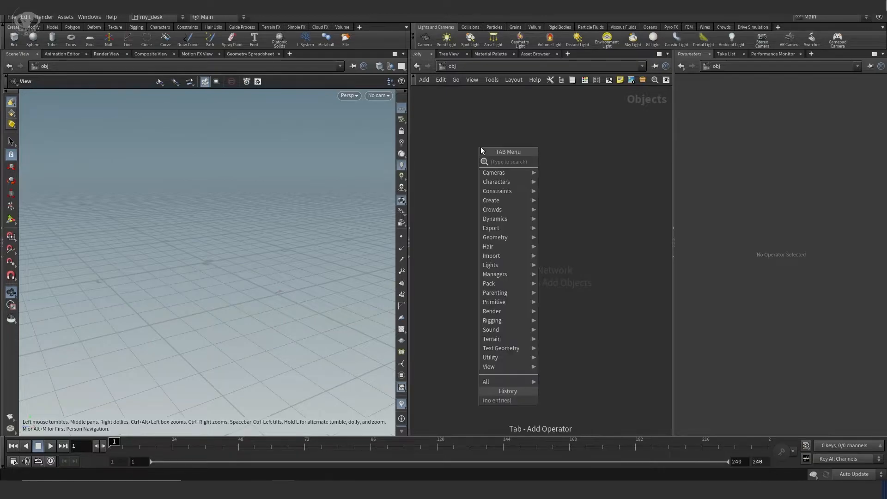
text(circle)
click(561, 163)
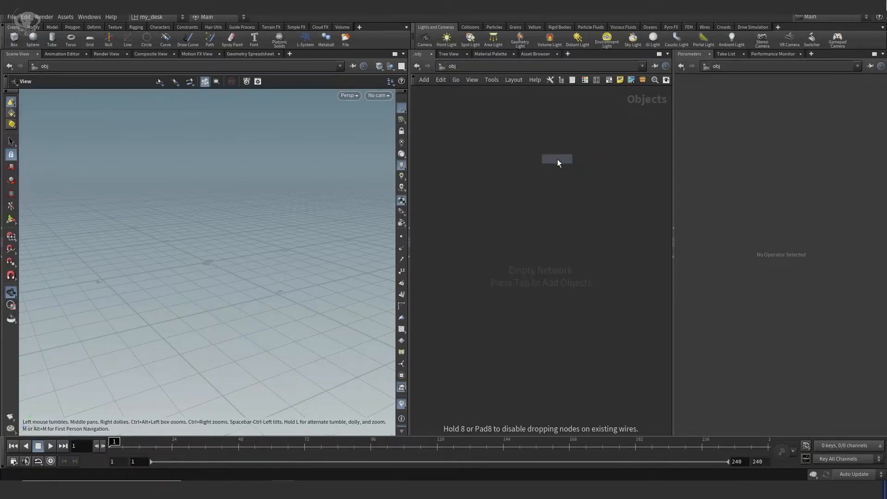
click(558, 159)
mouse_move(332, 214)
mouse_down()
mouse_move(311, 221)
mouse_move(322, 221)
mouse_up()
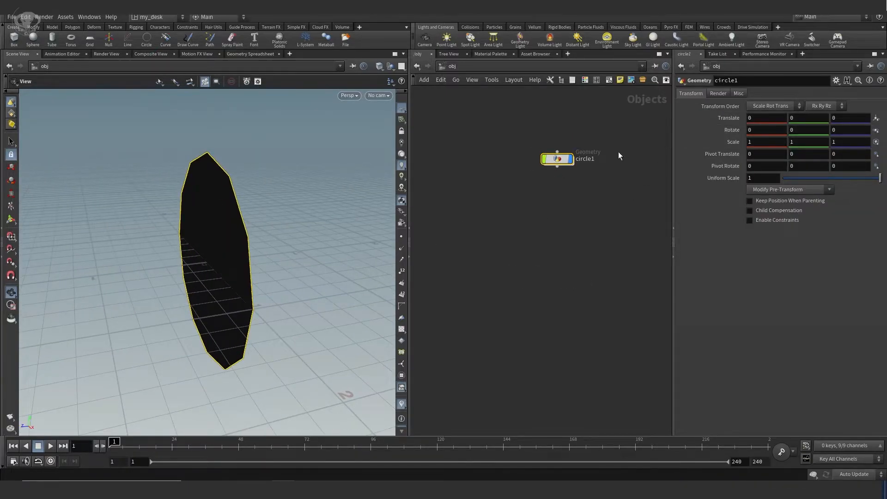
Enter the circle object's network and set the circle's orientation to ZX Plane so it lies flat on the ground.
double_click(558, 160)
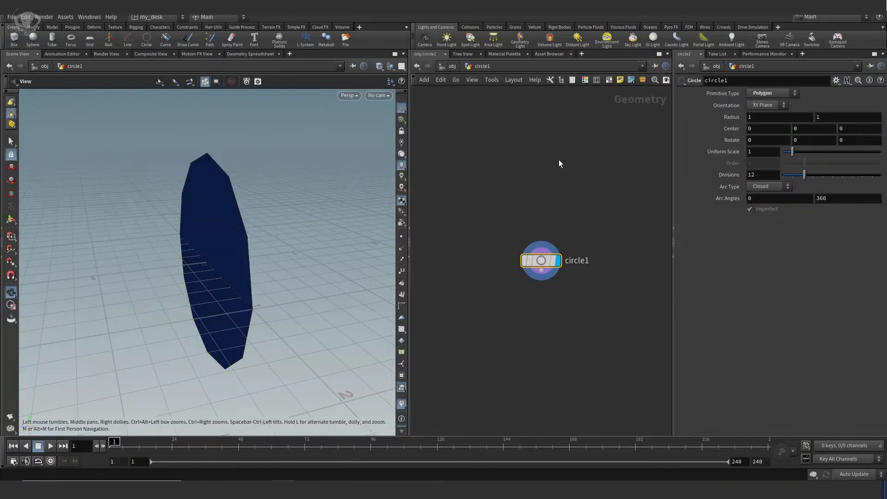
click(768, 95)
click(765, 106)
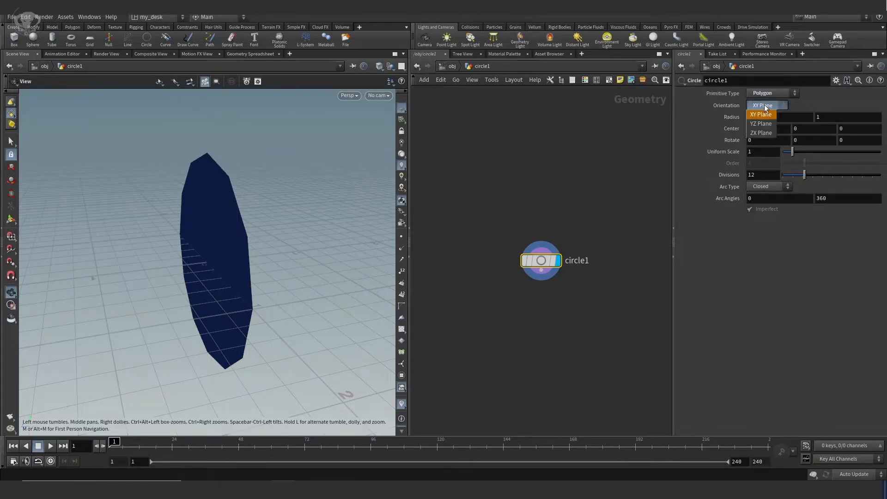
click(761, 123)
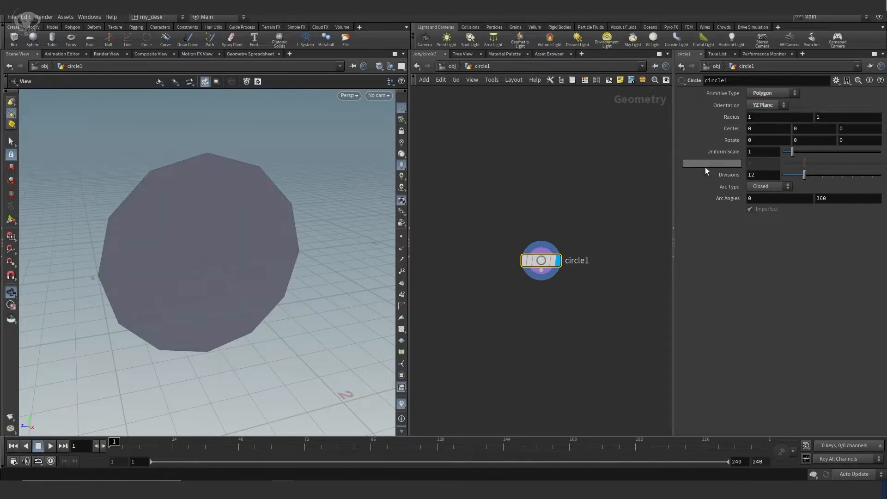
click(764, 107)
click(762, 135)
drag(252, 212, 222, 210)
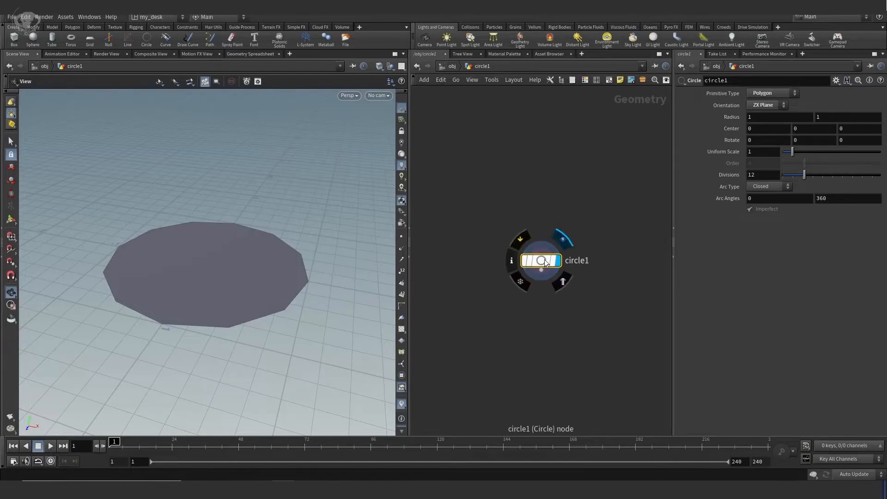
Reposition the circle node to free up space and add a Line node beside it.
drag(546, 263, 543, 219)
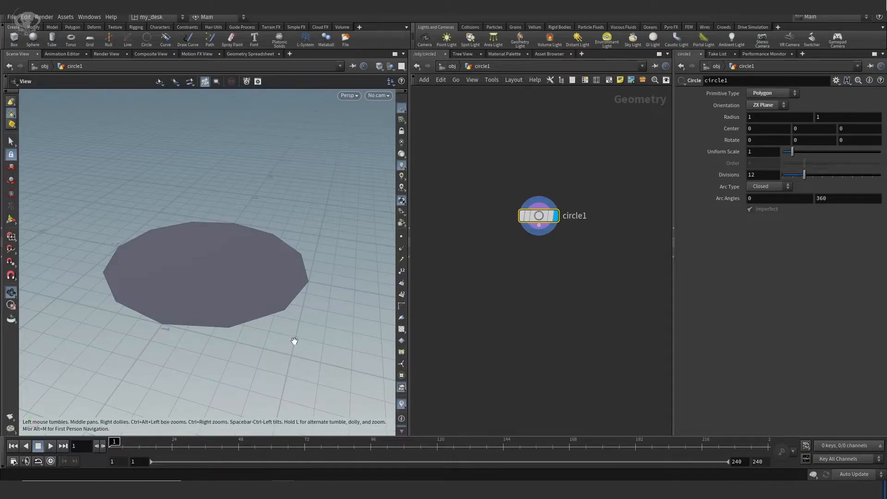
drag(551, 219, 484, 182)
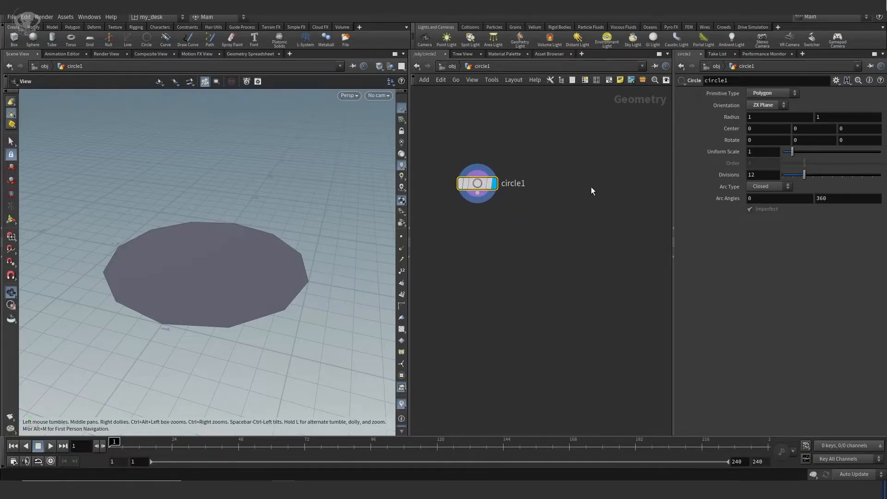
key(Tab)
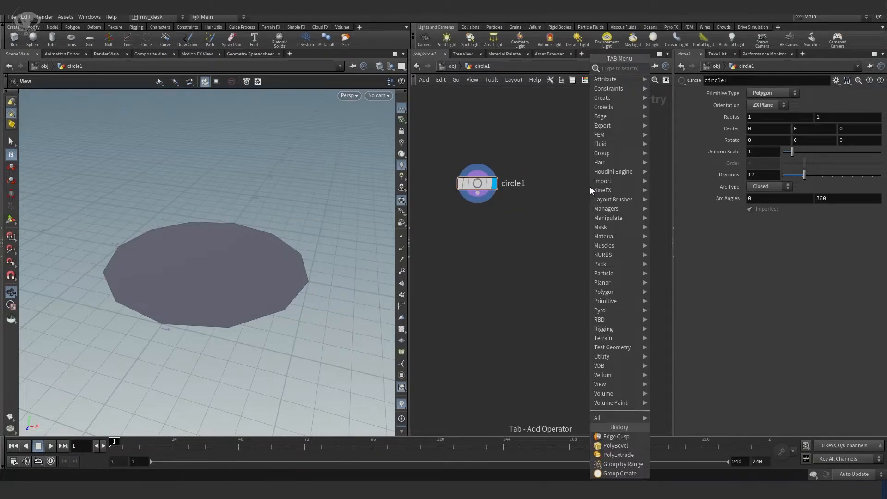
text(line)
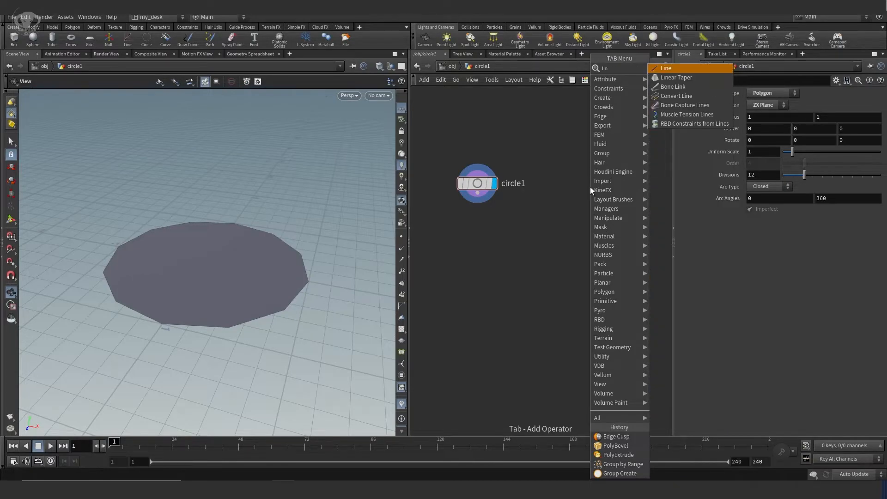
click(666, 68)
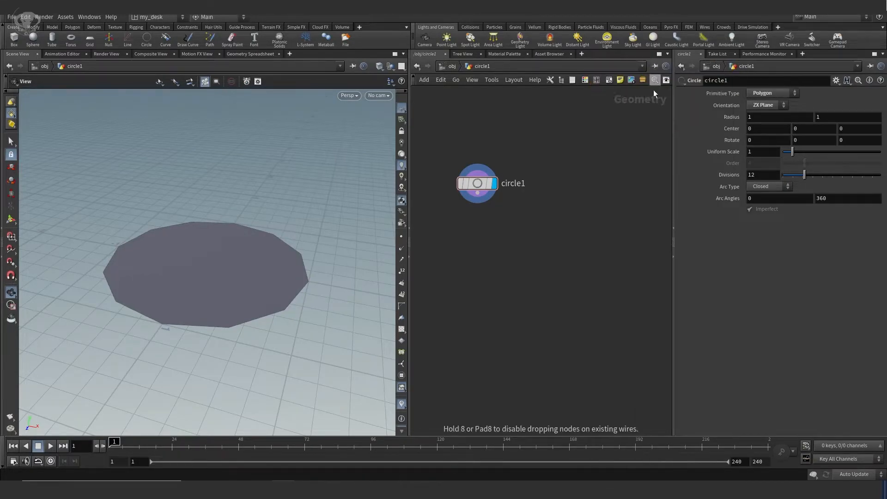
click(606, 184)
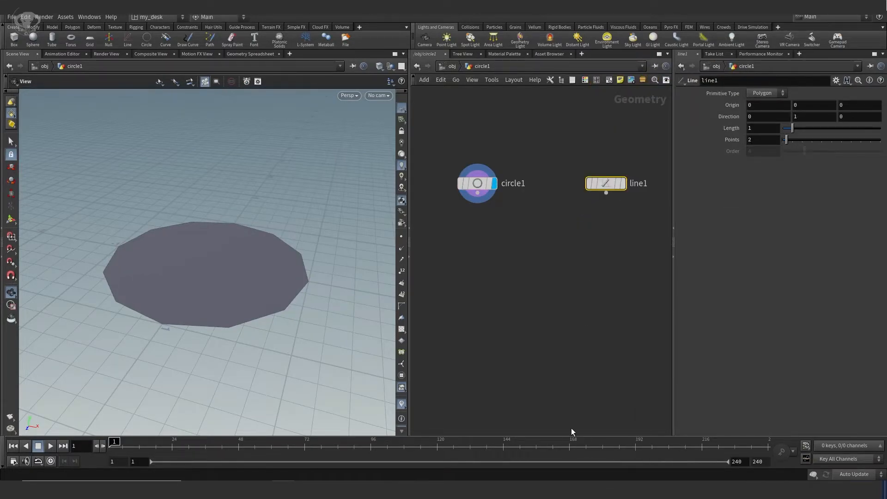
Compare the line and circle shapes by switching the displayed node between them, ending on the line.
click(633, 185)
drag(260, 282, 273, 251)
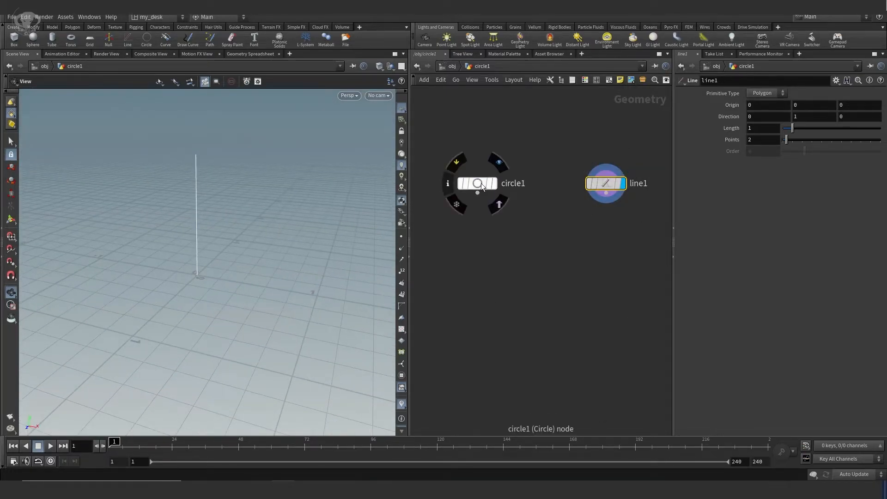
click(494, 183)
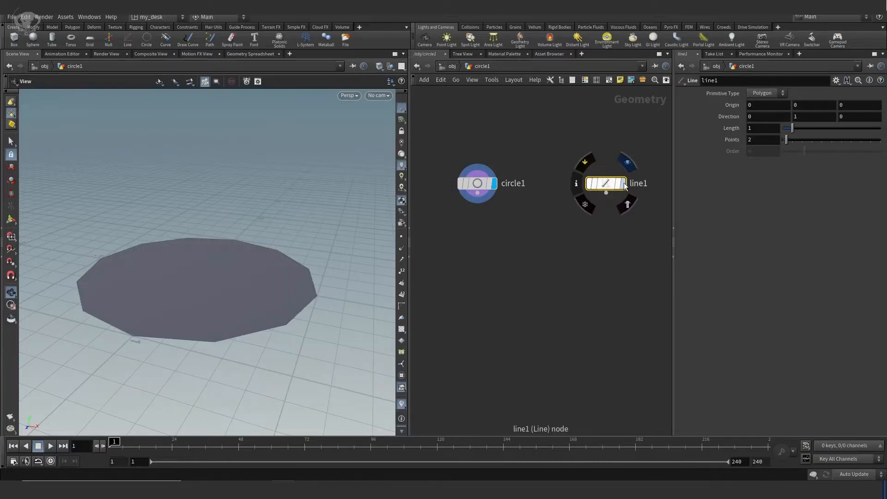
click(628, 161)
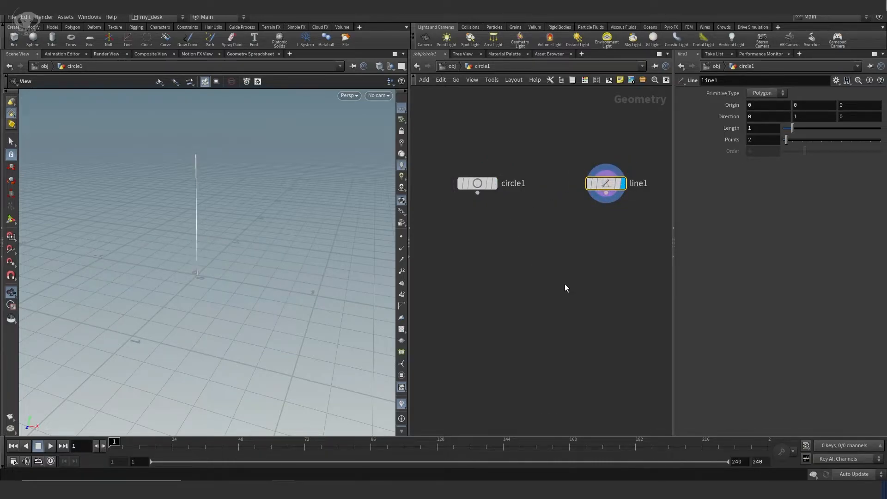
click(352, 490)
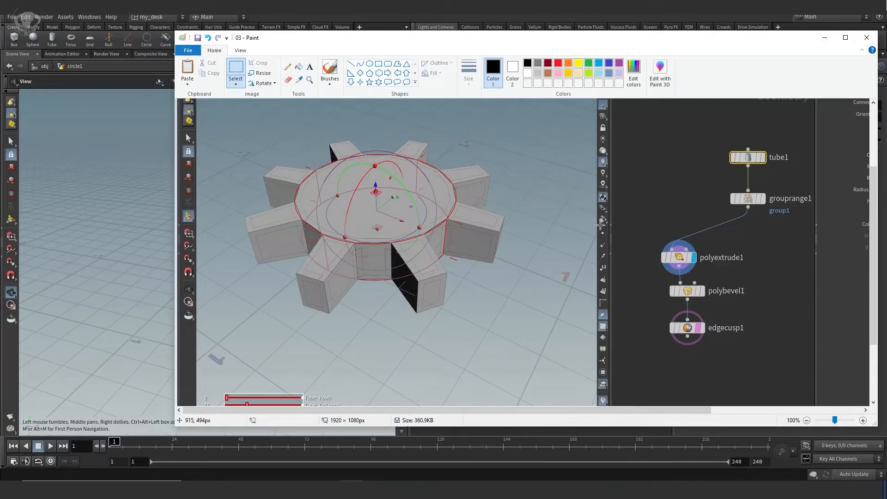
key(ctrl+z)
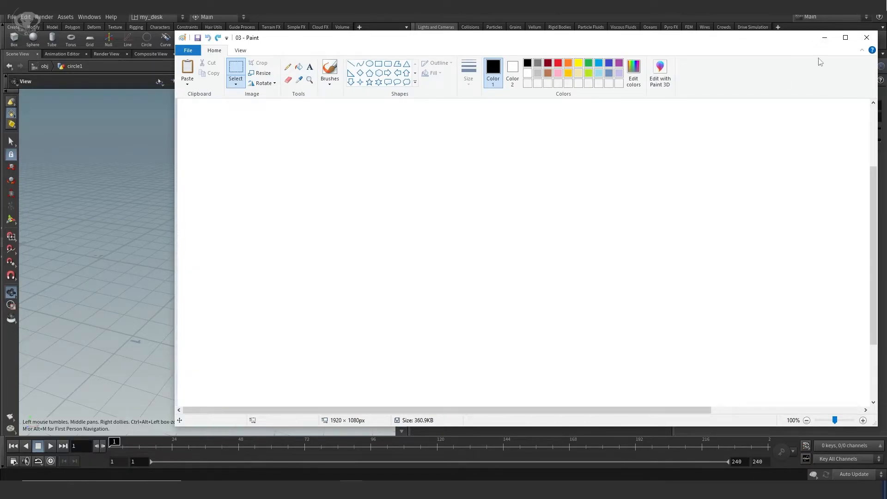
click(825, 37)
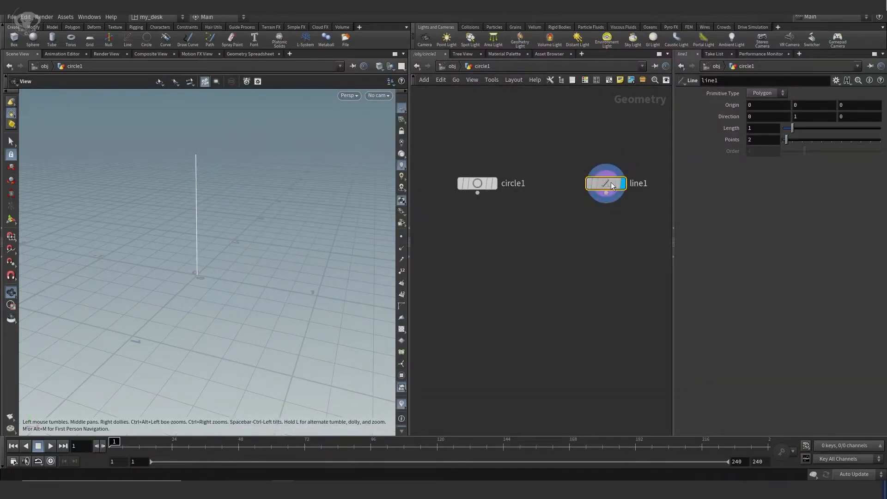
Add a Copy to Points node with the line as its geometry and the circle as its target points, and display it.
key(Tab)
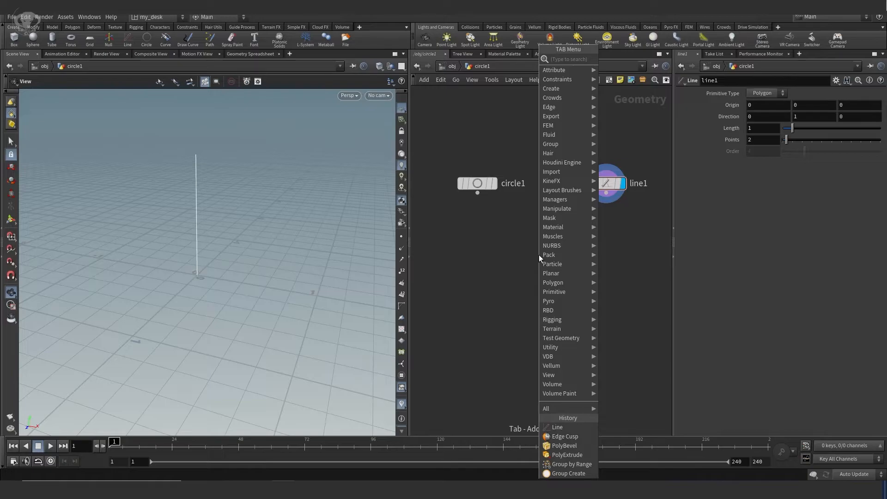
text(copy)
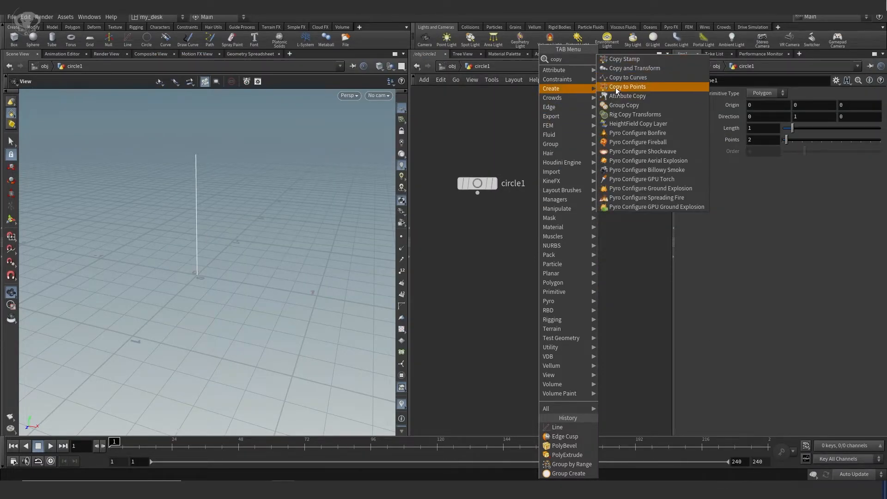
click(621, 86)
click(548, 242)
drag(550, 241, 532, 265)
drag(478, 193, 550, 254)
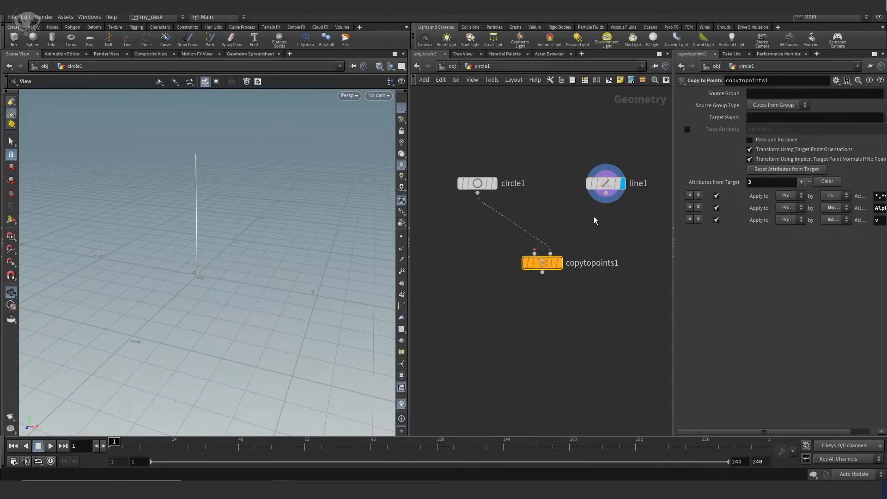
drag(606, 197, 535, 253)
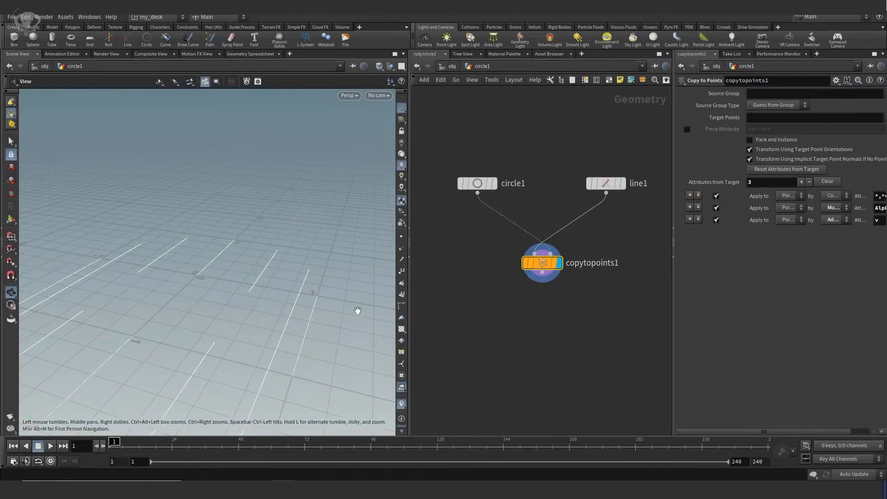
drag(309, 278, 227, 294)
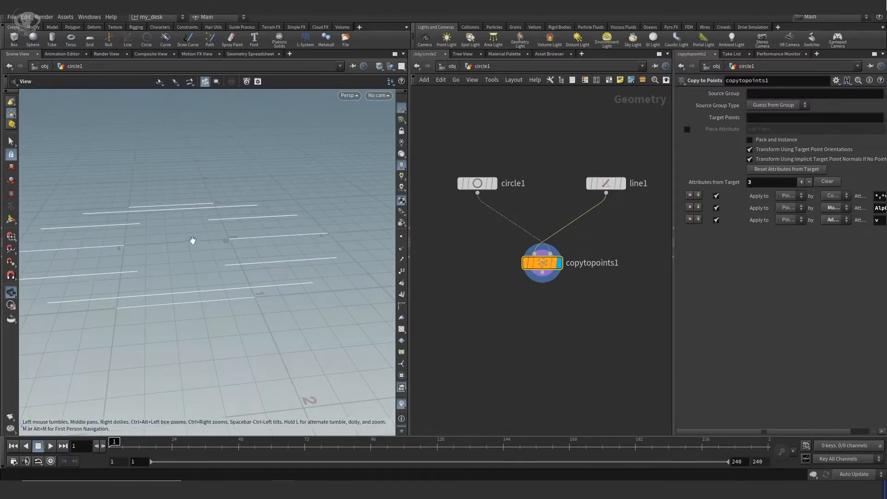
Add a Merge node below Copy to Points, connect the copied lines and the line node to it, and display the merge.
drag(545, 261, 537, 274)
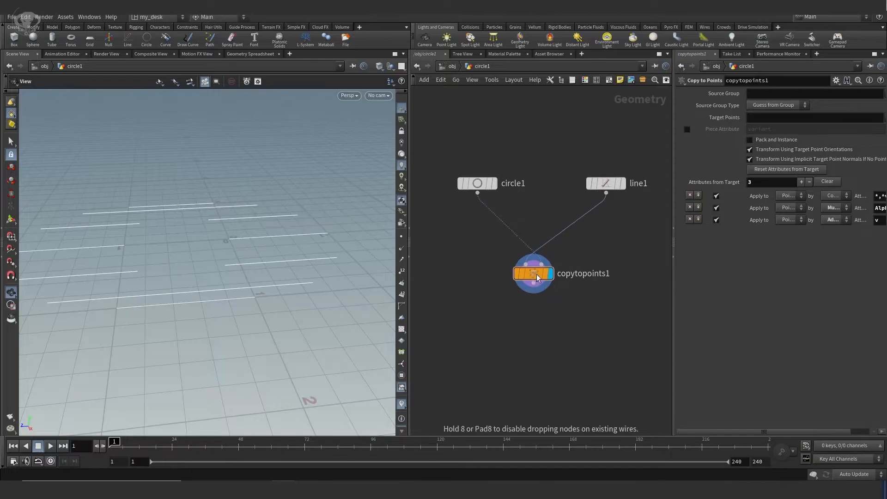
key(Tab)
text(merge)
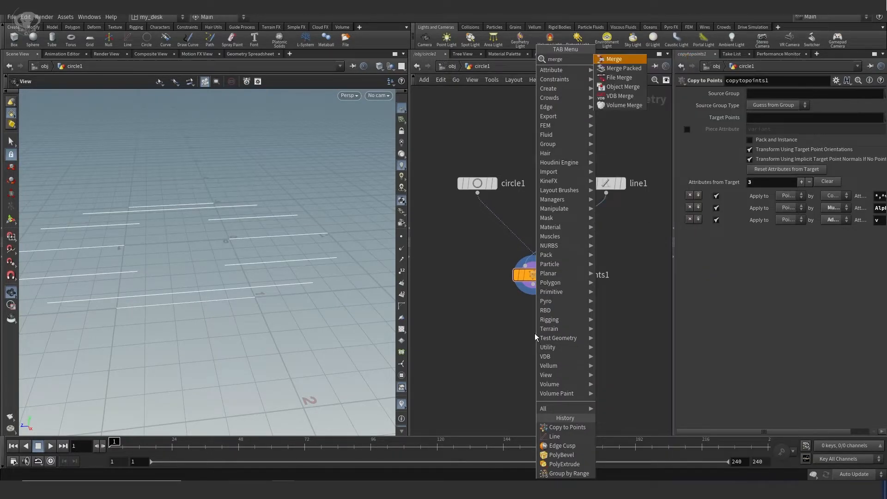
click(615, 58)
click(537, 347)
drag(538, 347, 534, 286)
drag(535, 357, 606, 194)
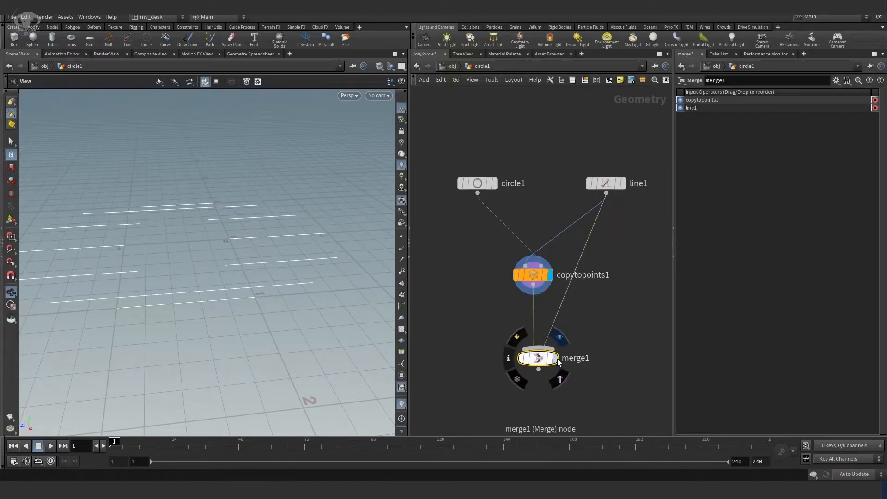
click(556, 360)
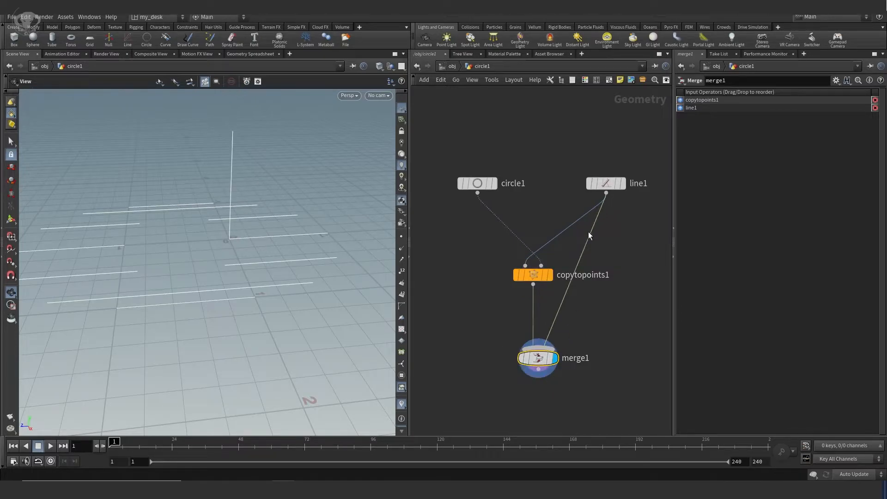
Replace the line node's connection to the merge with one from the circle node and tidy the node layout.
click(585, 253)
key(Delete)
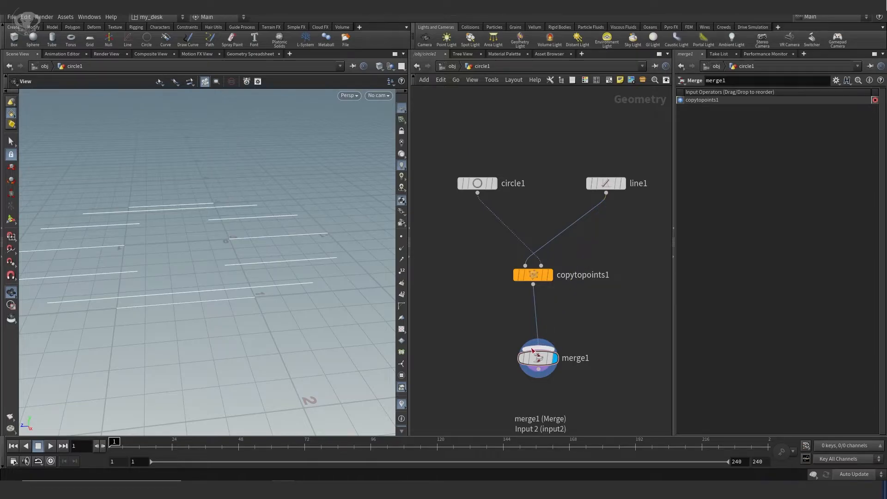
drag(536, 343, 458, 189)
drag(544, 362, 538, 372)
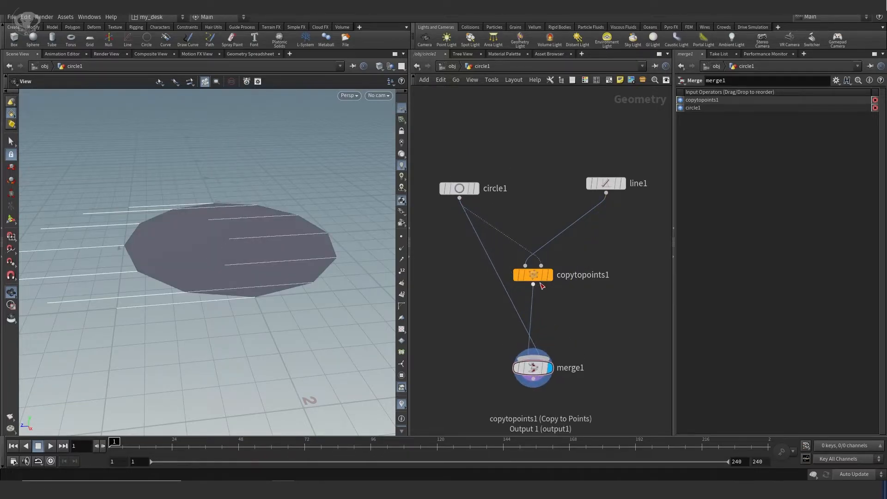
drag(536, 278, 536, 276)
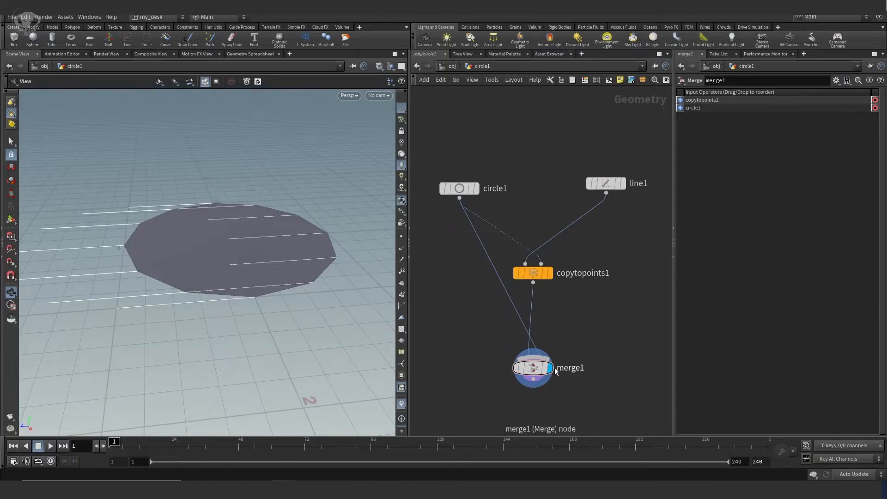
drag(535, 372, 542, 372)
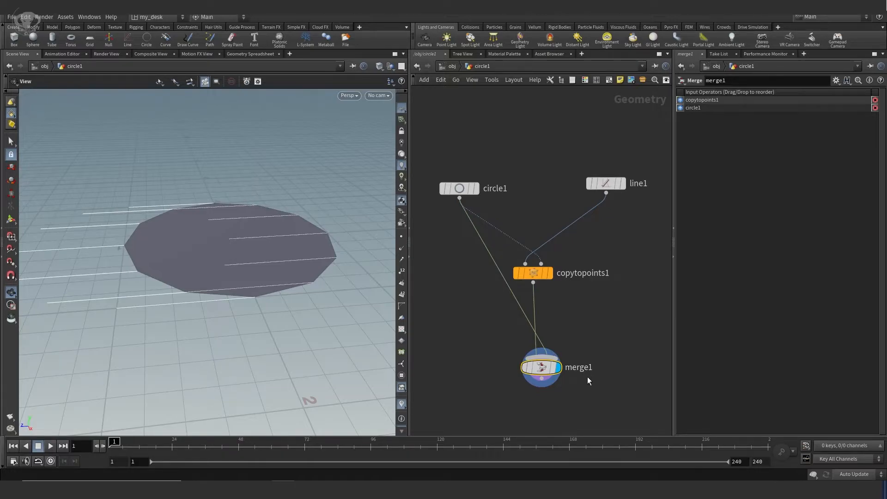
Reverse the merge's input order so the circle comes before the copied lines, and straighten the node layout.
key(shift+r)
drag(547, 369, 531, 378)
drag(454, 184, 481, 192)
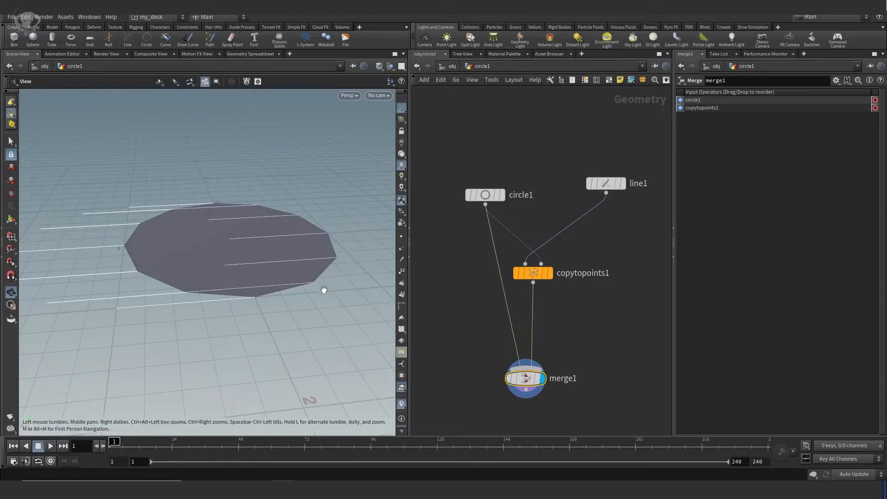
drag(318, 282, 268, 273)
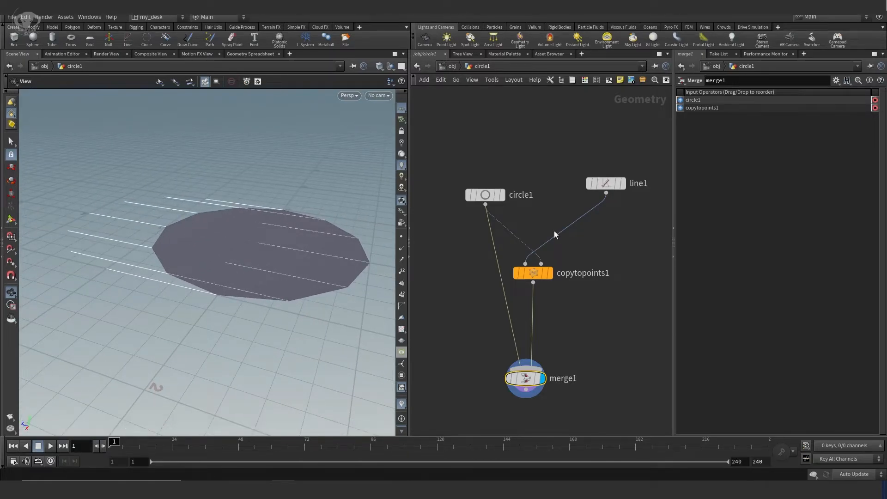
Reduce the circle's divisions to 8 and line up its node with the line node.
click(487, 197)
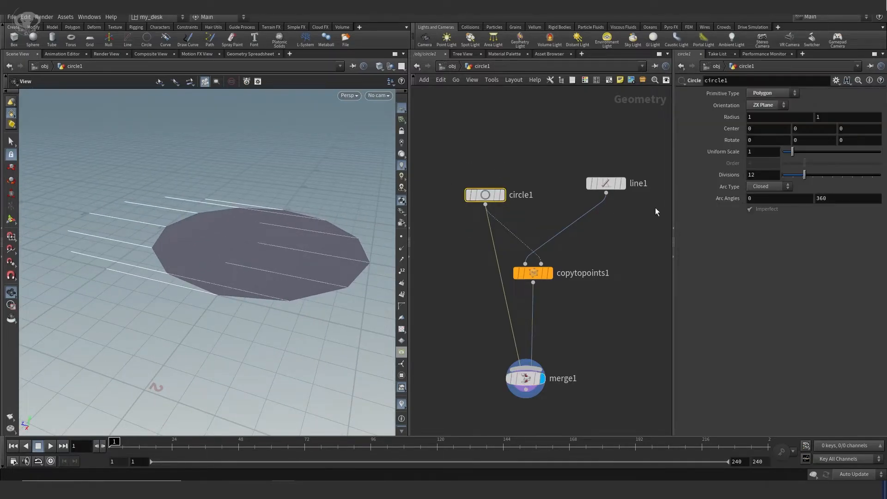
click(809, 178)
mouse_move(809, 178)
mouse_down()
mouse_move(787, 178)
mouse_move(803, 179)
mouse_move(786, 179)
mouse_move(797, 185)
mouse_up()
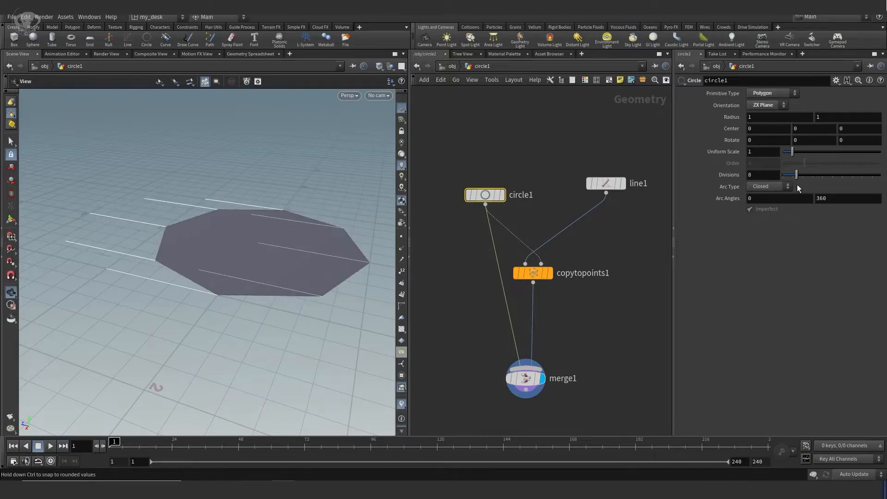
drag(331, 331, 340, 301)
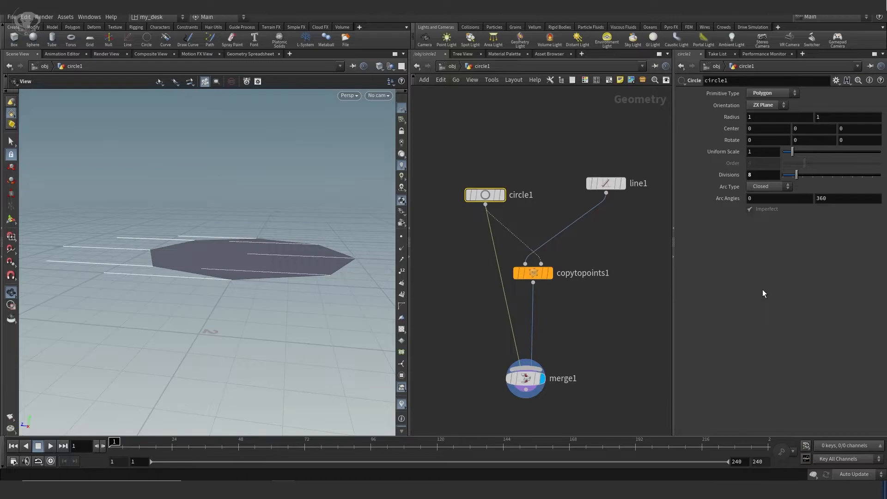
drag(484, 194, 447, 183)
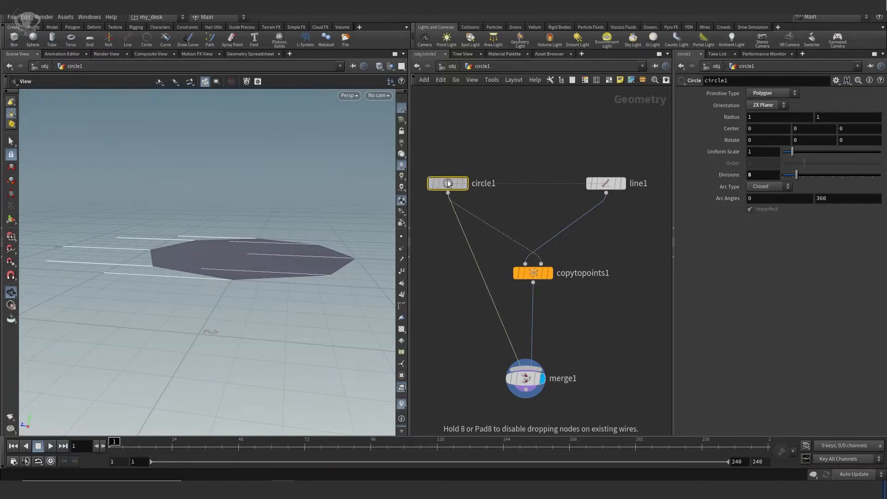
drag(289, 292, 240, 280)
drag(270, 320, 246, 376)
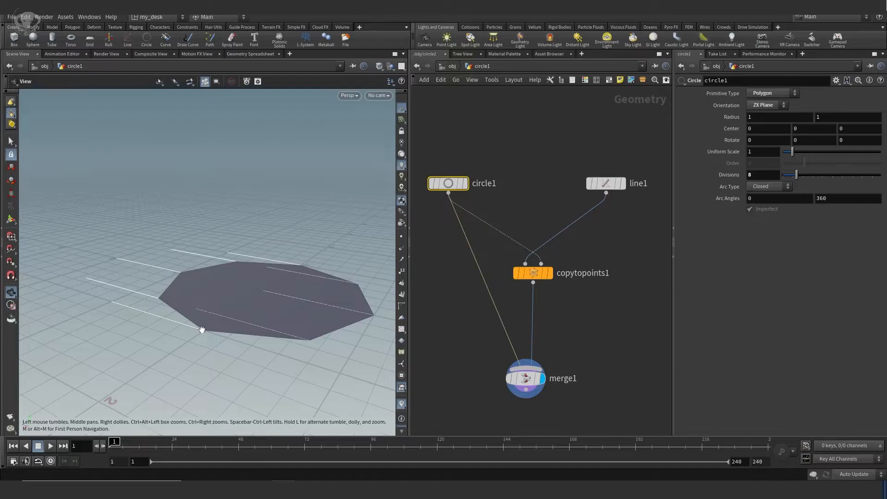
mouse_move(201, 335)
mouse_down()
mouse_move(255, 337)
mouse_move(287, 314)
mouse_move(223, 322)
mouse_up()
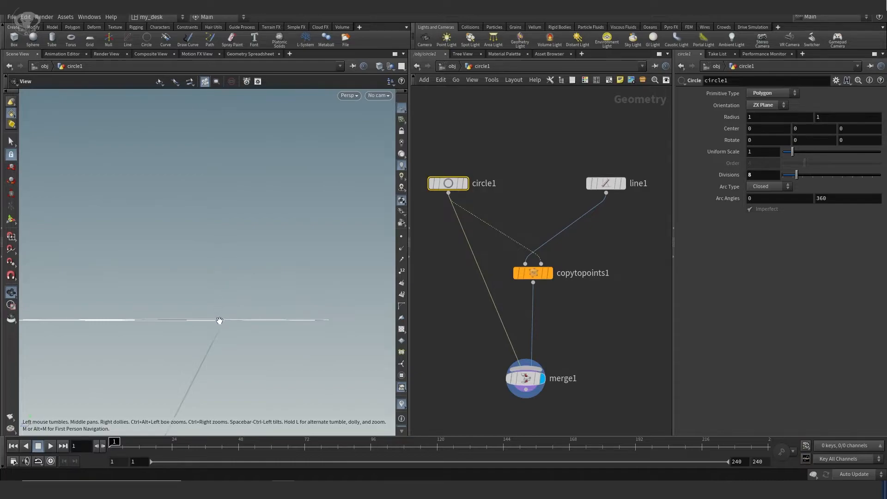
mouse_move(276, 337)
mouse_down()
mouse_move(240, 359)
mouse_move(283, 324)
mouse_move(279, 337)
mouse_up()
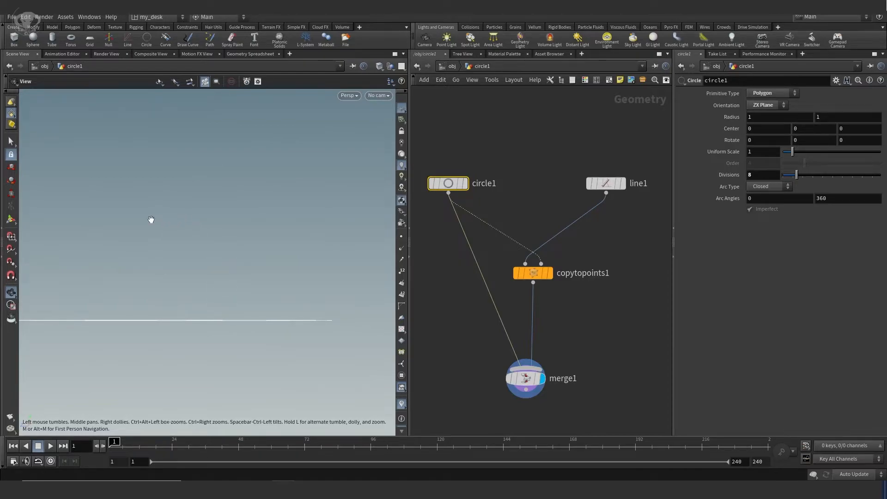
drag(227, 283, 254, 368)
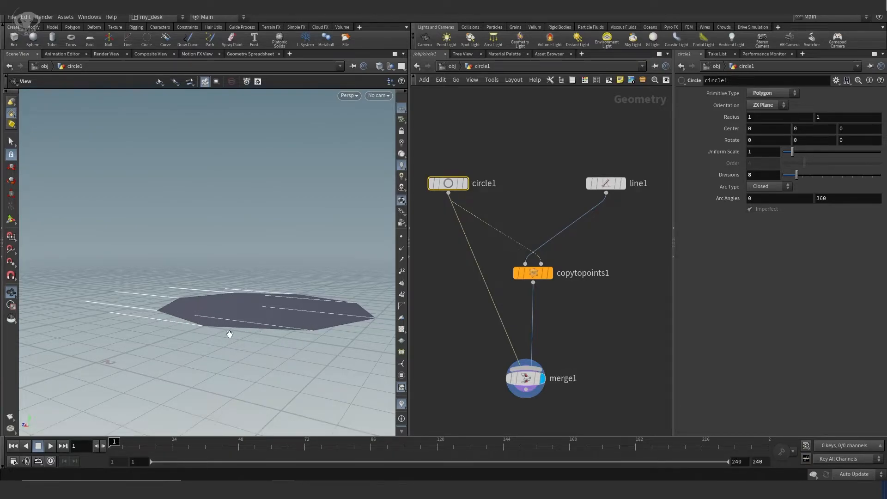
Move the circle and line nodes higher in the network and insert a Transform node between the line and Copy to Points.
drag(606, 183, 607, 145)
drag(450, 187, 452, 155)
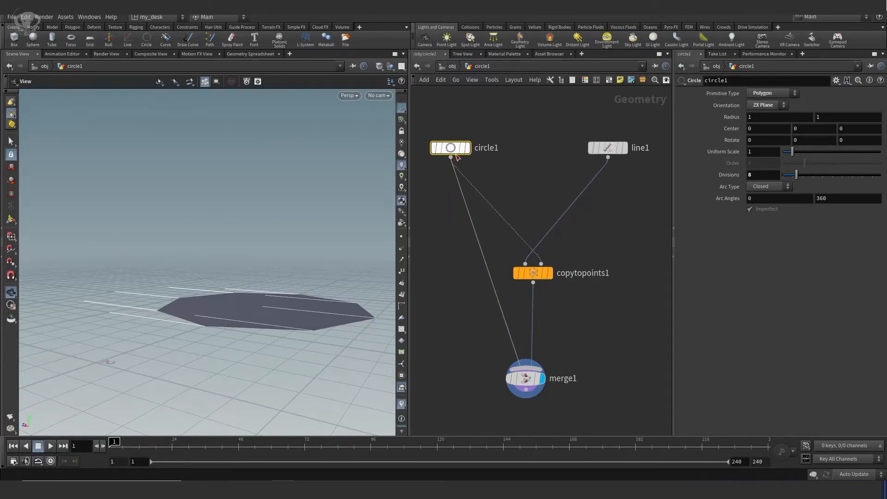
drag(608, 148, 599, 148)
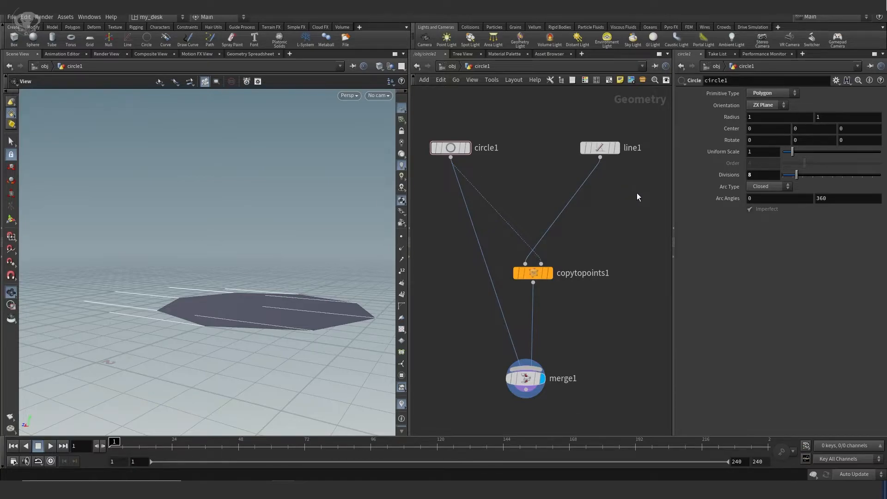
drag(602, 150, 591, 148)
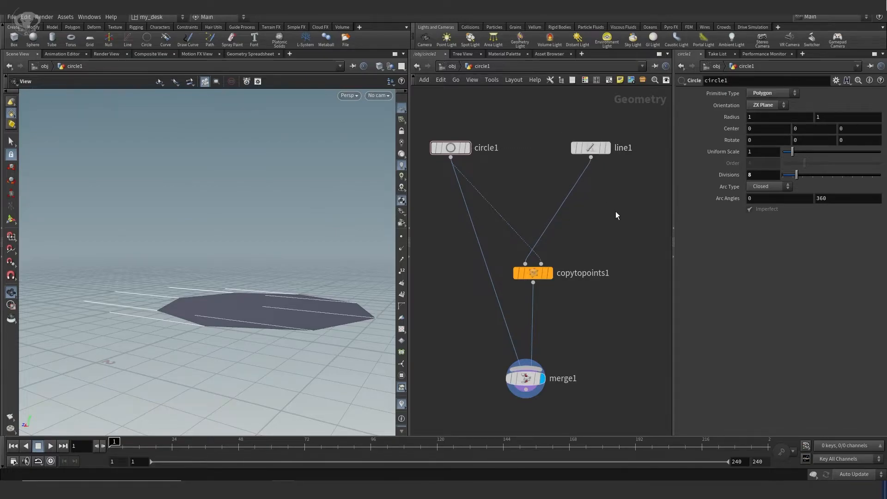
key(Tab)
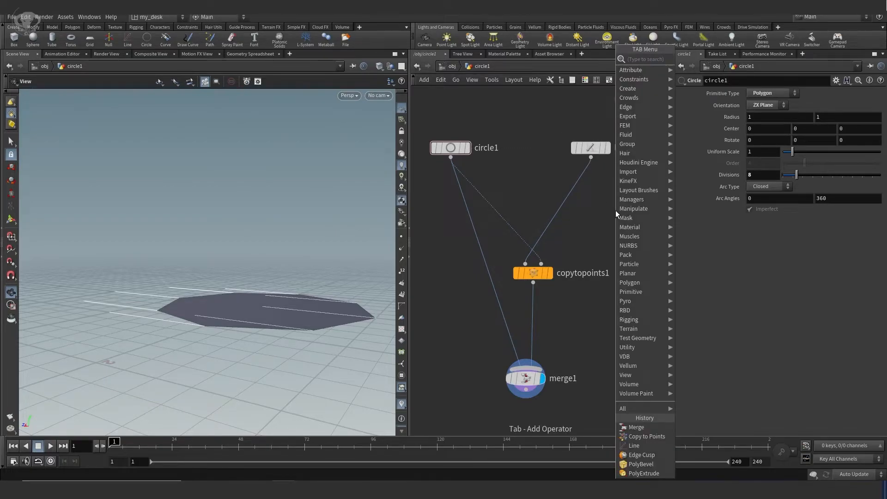
text(tra)
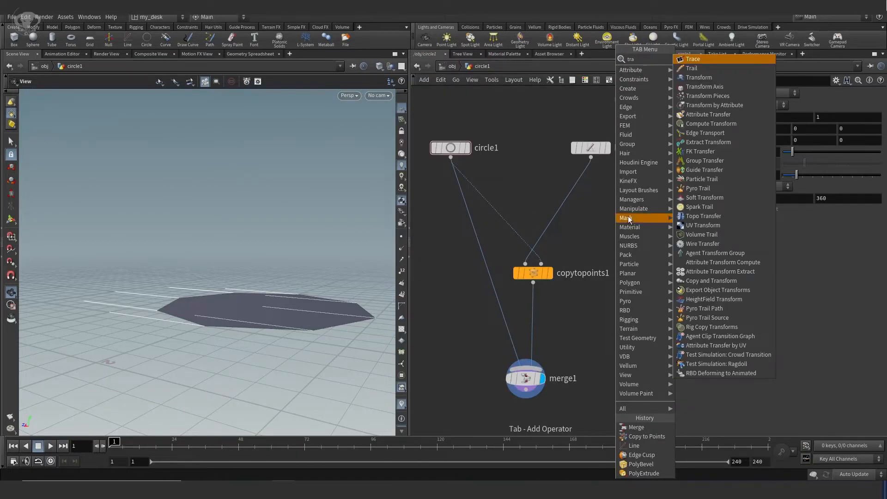
click(742, 74)
click(567, 198)
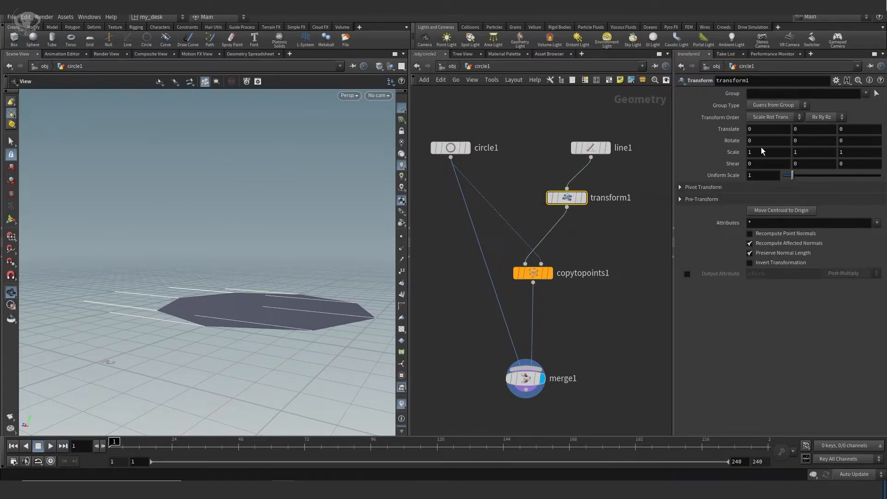
Set the X rotation of the line's Transform node to -90 so the copied legs stand upright above the circle.
click(803, 142)
click(770, 141)
text(90)
key(Return)
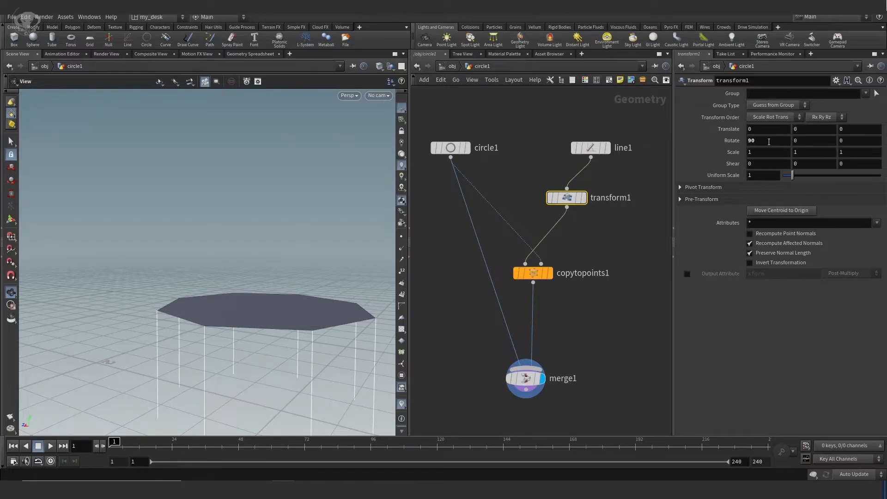
click(748, 141)
text(-)
key(Return)
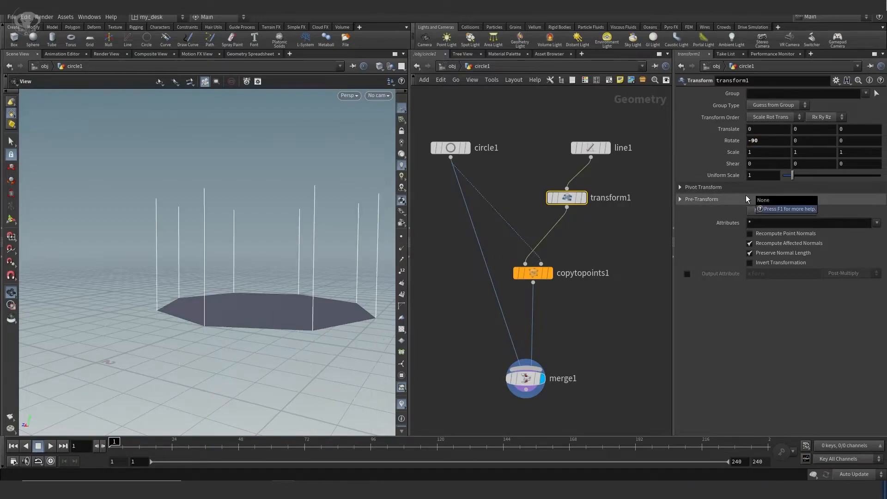
Try varying the line node's length to see its effect on the legs.
drag(323, 283, 263, 264)
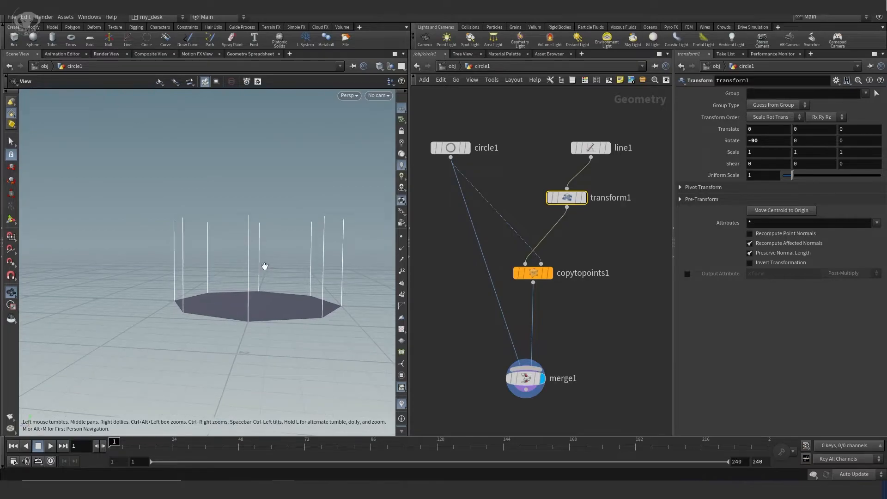
click(591, 149)
mouse_move(794, 130)
mouse_down()
mouse_move(787, 129)
mouse_move(804, 129)
mouse_move(779, 131)
mouse_move(807, 136)
mouse_move(792, 135)
mouse_up()
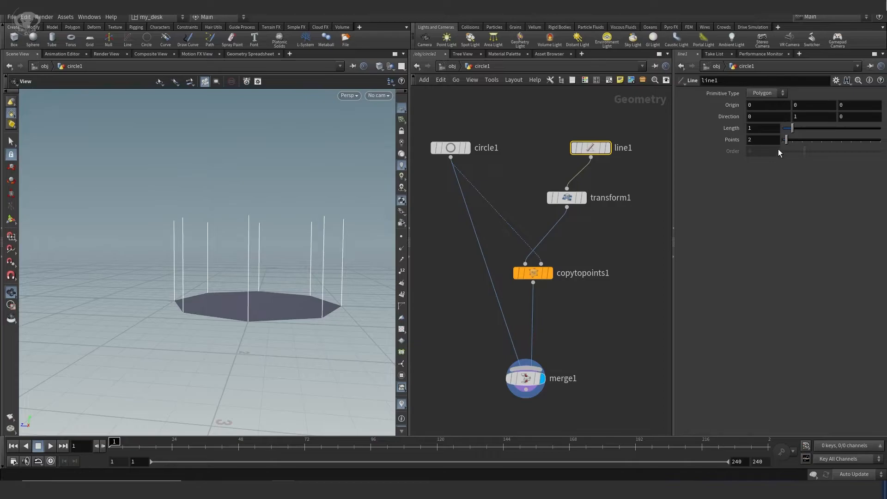
drag(303, 270, 264, 319)
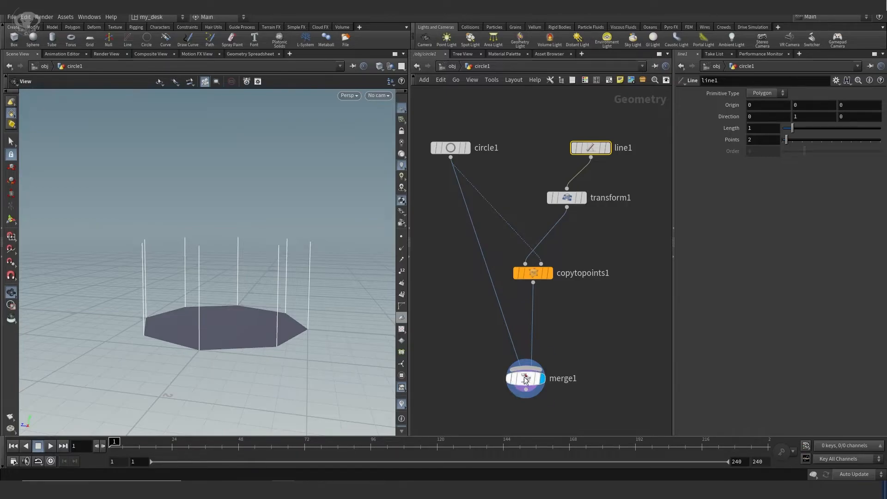
Rearrange the merge, line and circle nodes into two tidy vertical columns.
mouse_move(520, 383)
drag(528, 382, 464, 353)
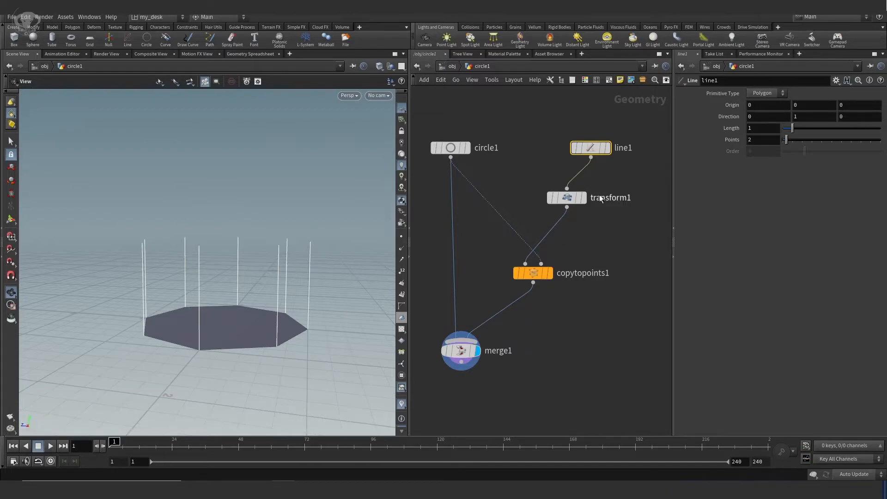
drag(591, 148, 568, 140)
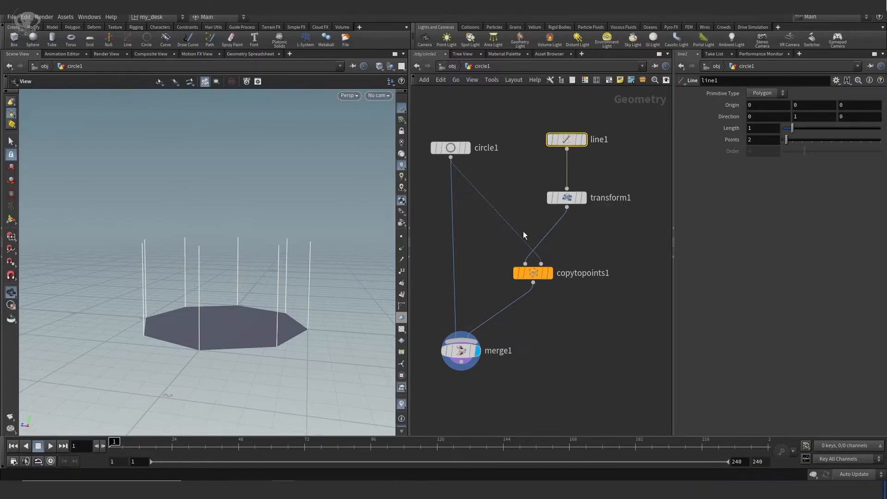
drag(456, 151, 458, 141)
Insert a second Transform node on the wire between the circle and the merge.
click(502, 171)
key(Tab)
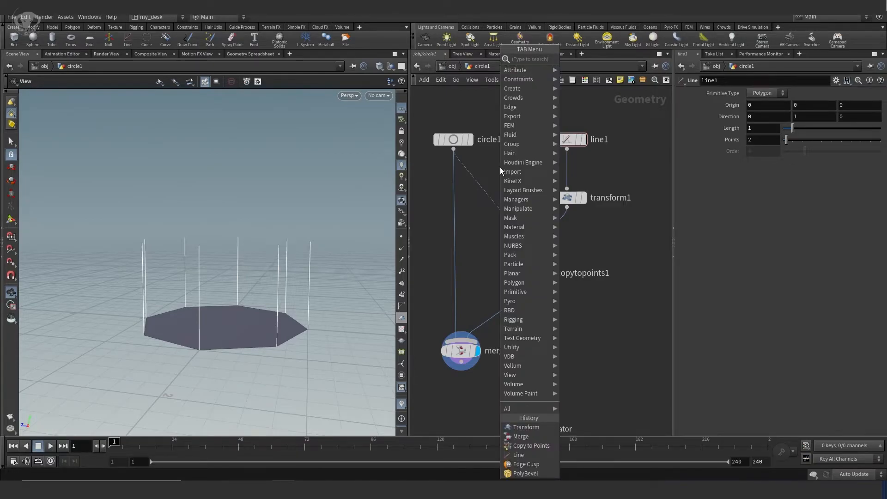
text(tra)
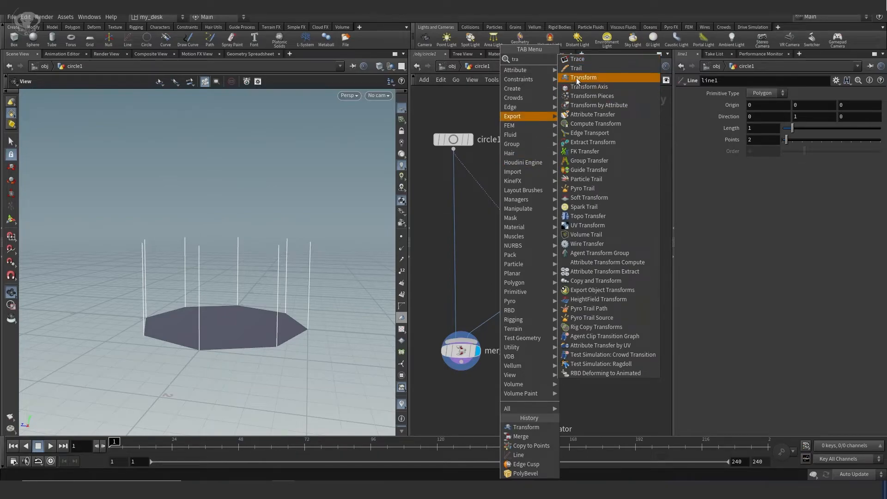
click(578, 78)
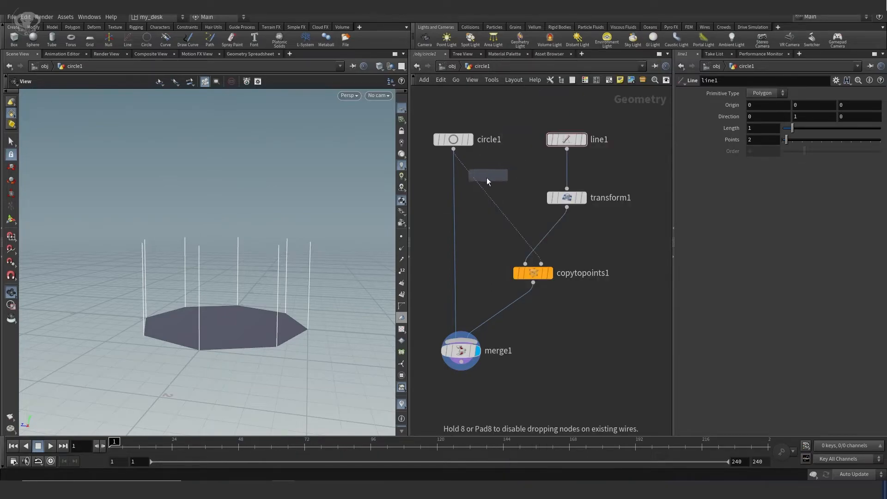
click(456, 216)
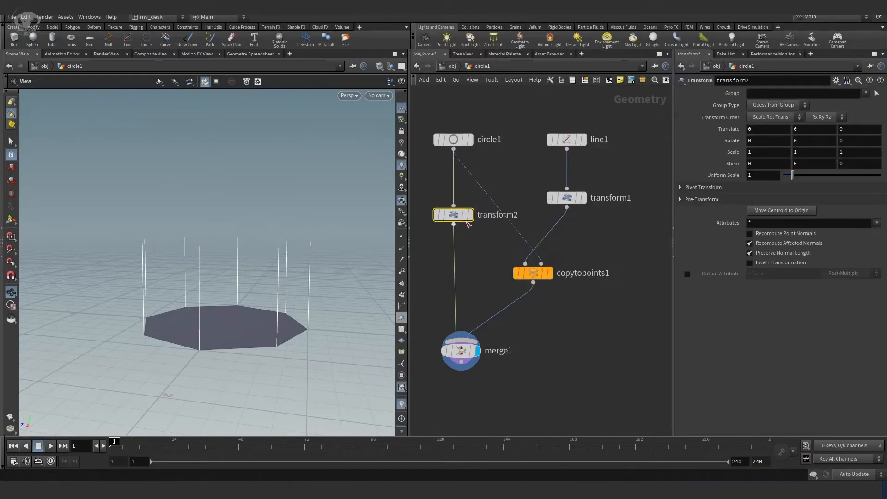
mouse_move(458, 219)
mouse_down()
mouse_move(465, 218)
mouse_move(458, 218)
mouse_up()
Try raising the circle by 1 in Y and changing the line's length, undoing each change.
middle_drag(801, 130, 850, 126)
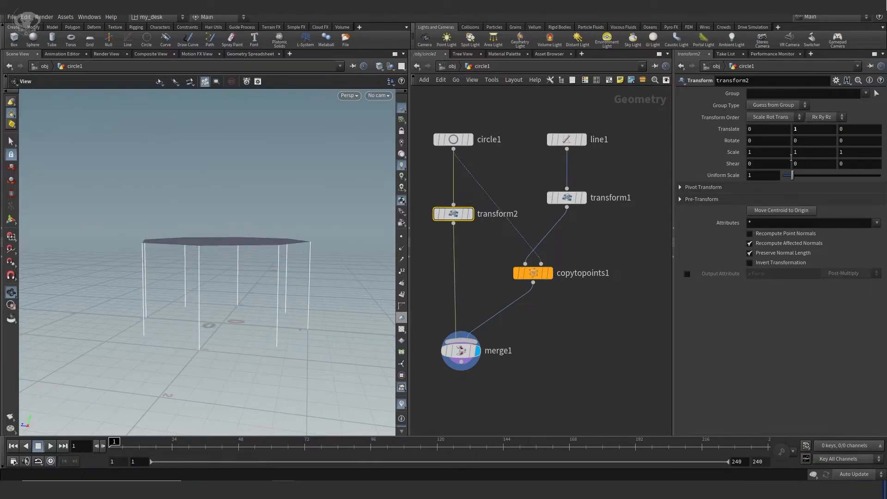
key(ctrl+z)
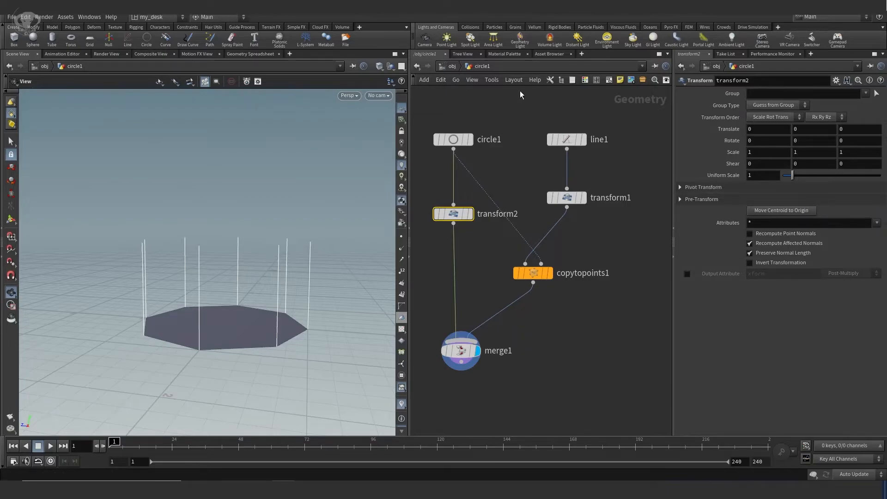
click(566, 139)
drag(793, 128, 797, 133)
key(ctrl+z)
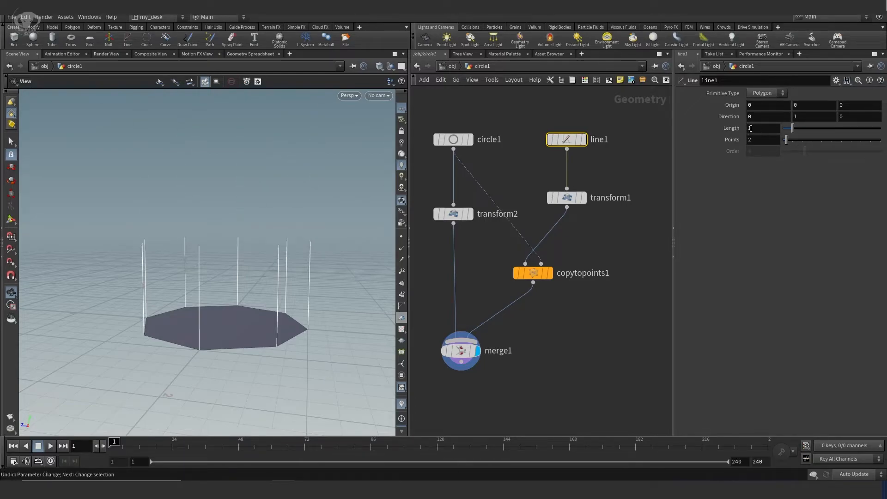
Try matching the circle transform's Y translation to the line length by entering 1, and undo it.
click(754, 129)
click(456, 214)
click(810, 129)
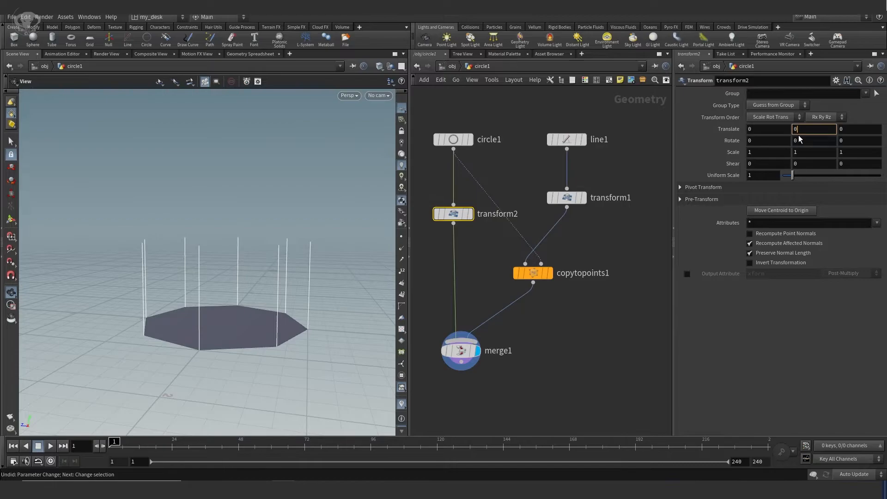
text(1)
key(Return)
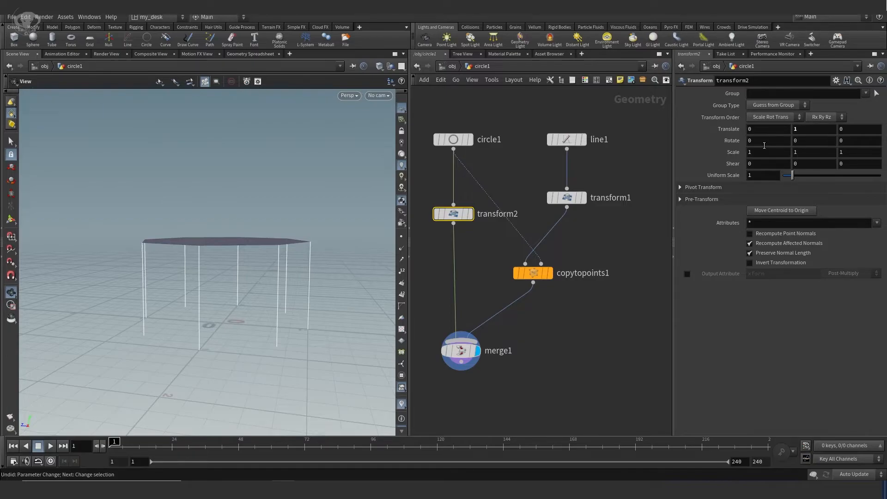
key(ctrl+z)
Compare the line's length with the Y translation of the circle's transform, and check the line's transform settings.
click(567, 198)
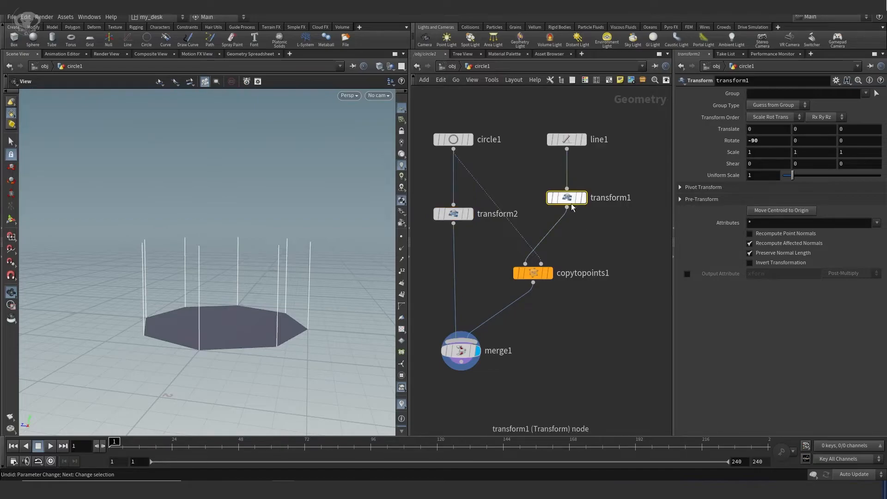
click(570, 140)
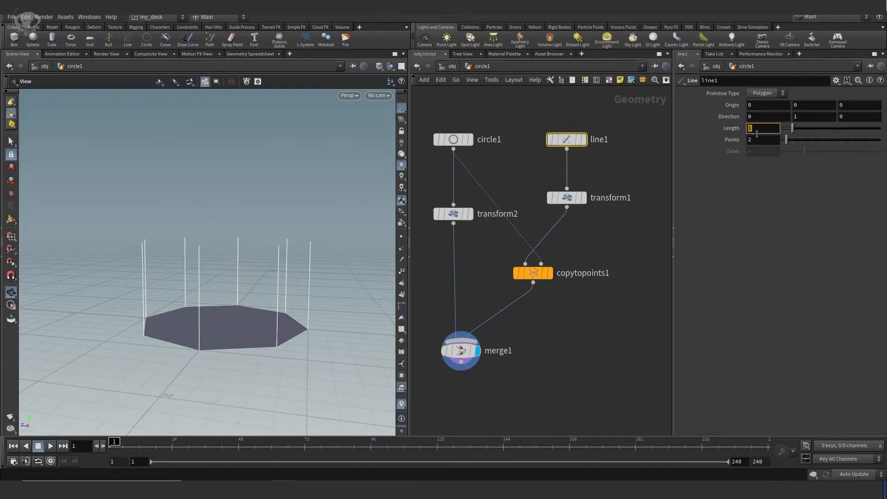
double_click(763, 130)
mouse_move(454, 217)
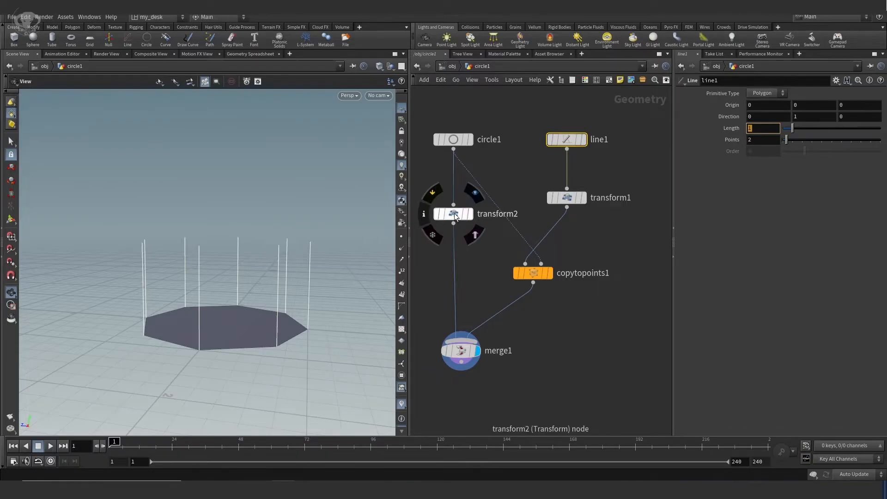
click(453, 213)
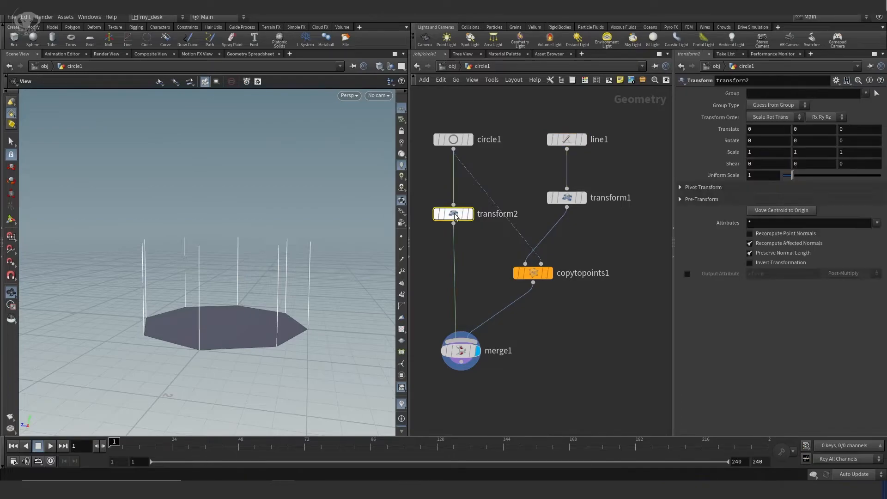
click(802, 131)
click(566, 197)
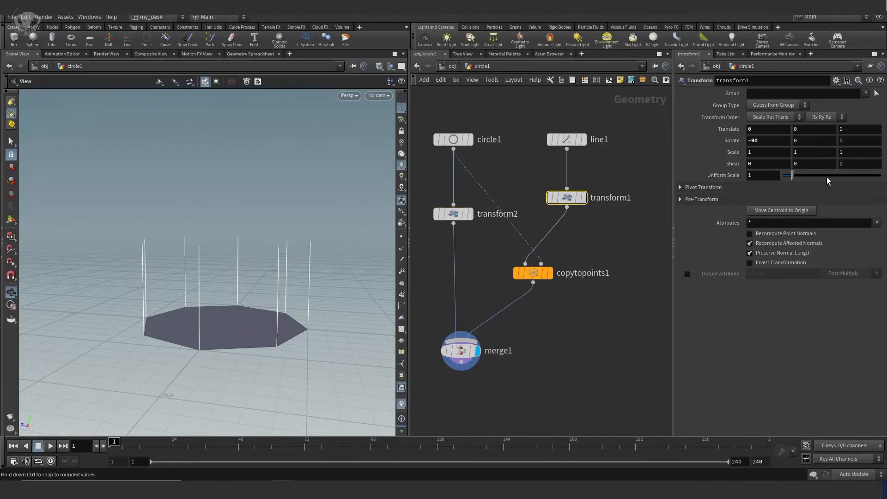
Set the line's length to about 1.66 and inspect the transforms of the circle and the line.
click(570, 140)
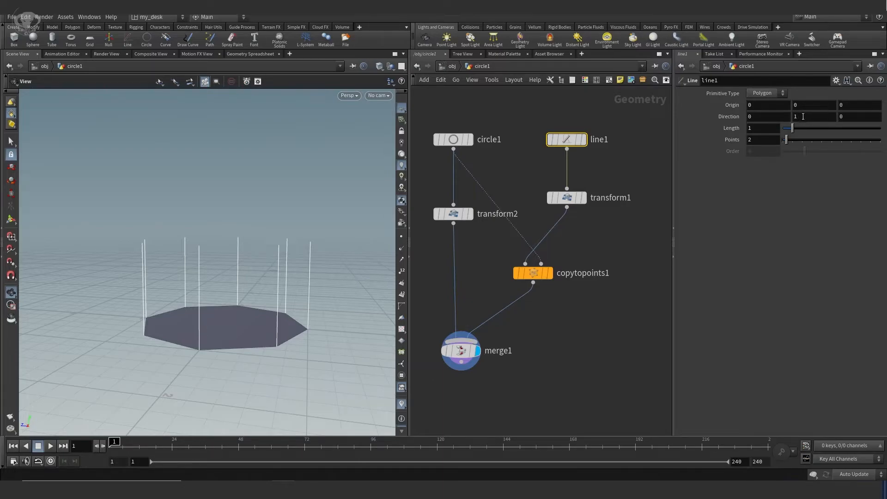
drag(793, 128, 799, 130)
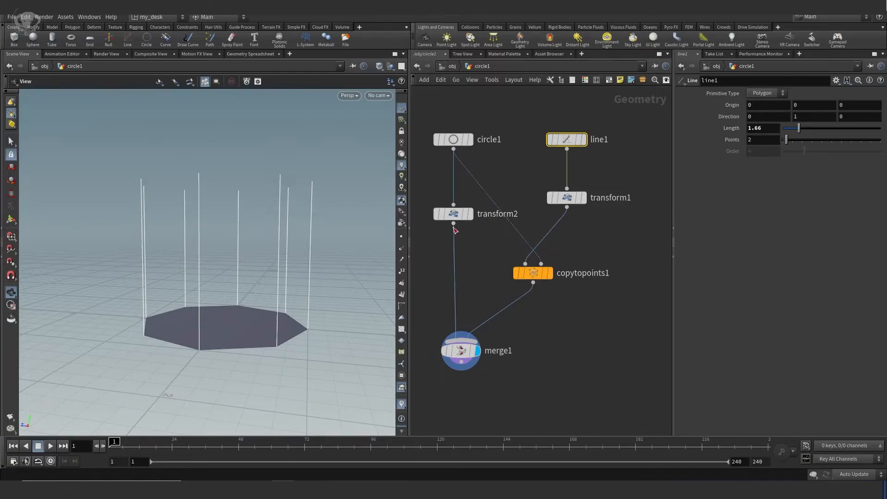
click(454, 215)
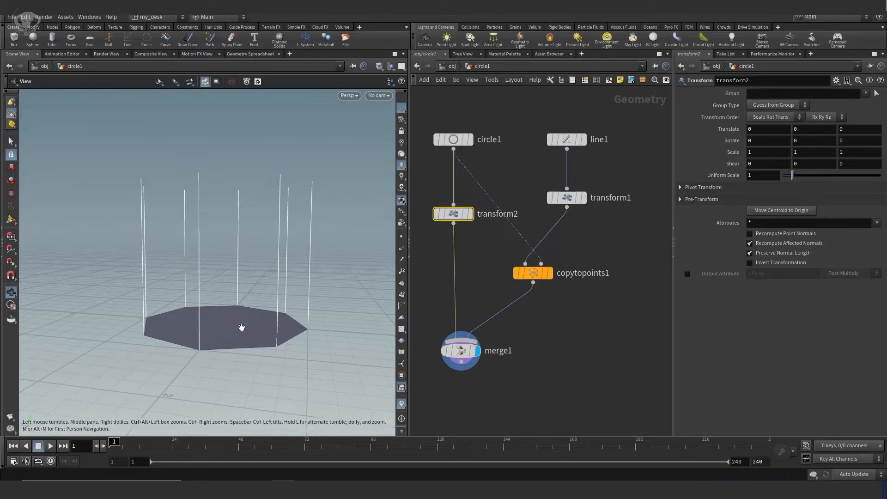
key(ctrl+z)
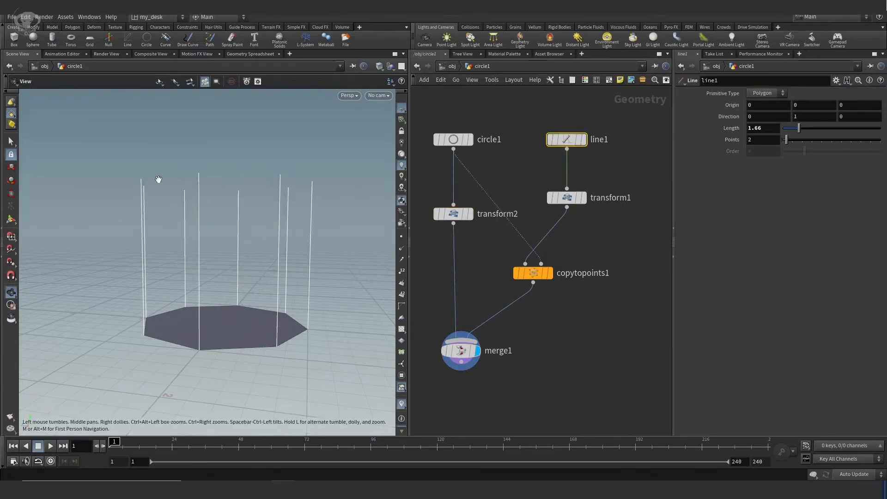
click(568, 196)
mouse_move(568, 197)
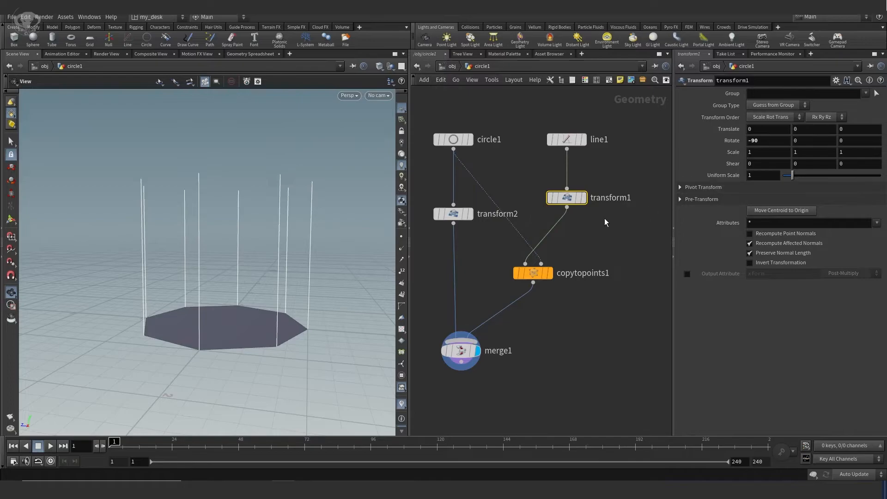
Copy the line's length parameter, try changing the Y translation of the circle's transform, and undo that change.
click(567, 139)
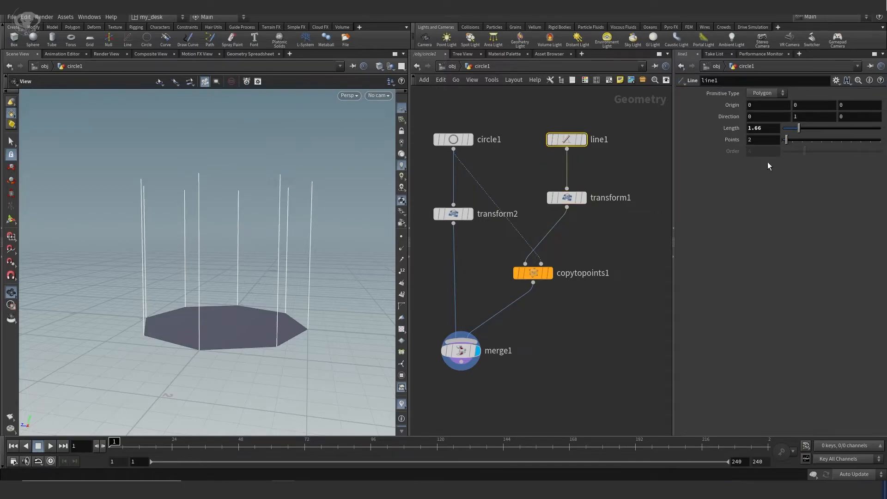
double_click(770, 129)
right_click(770, 128)
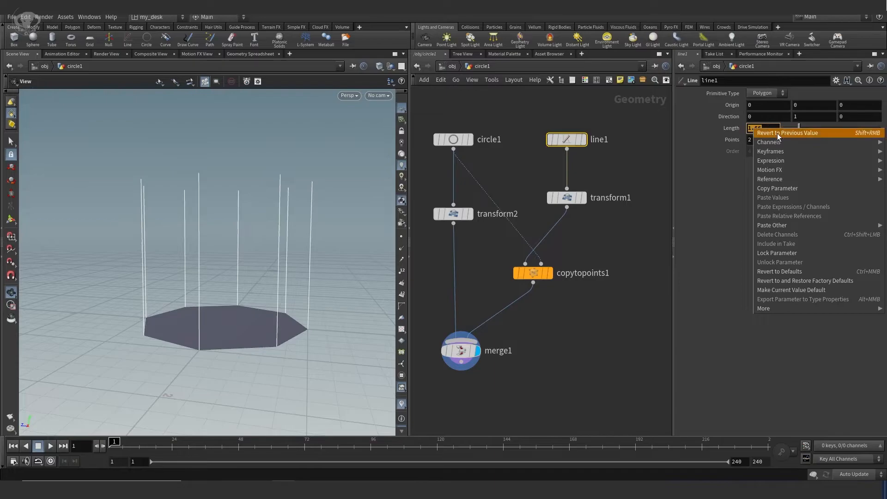
click(775, 188)
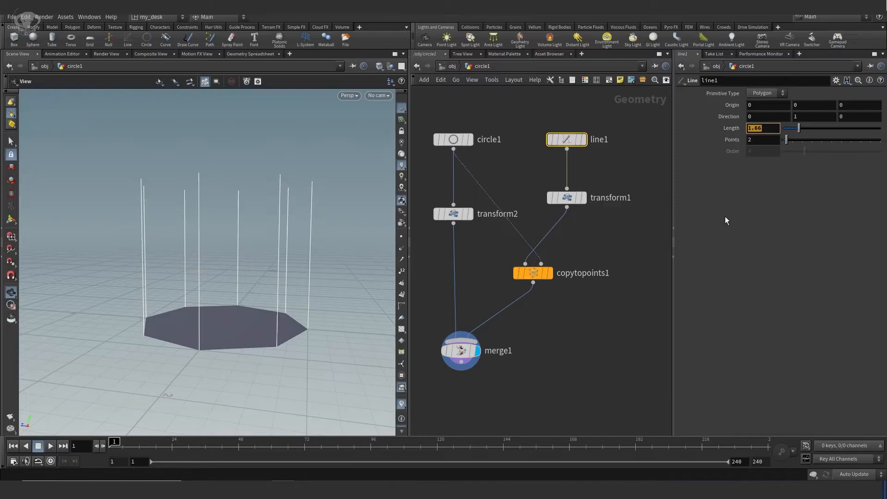
click(453, 214)
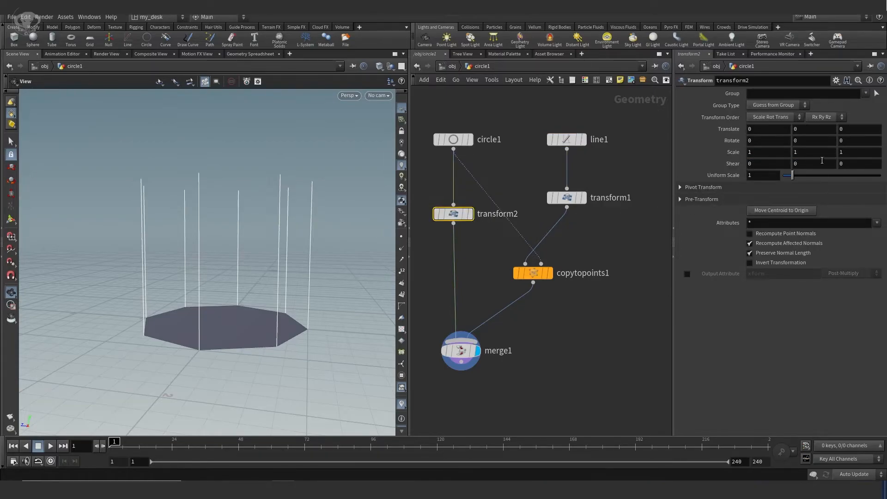
middle_drag(802, 129, 875, 127)
key(ctrl+z)
Check the line's length, try entering 1,66 as the Y translation of the circle's transform, and undo it.
click(579, 139)
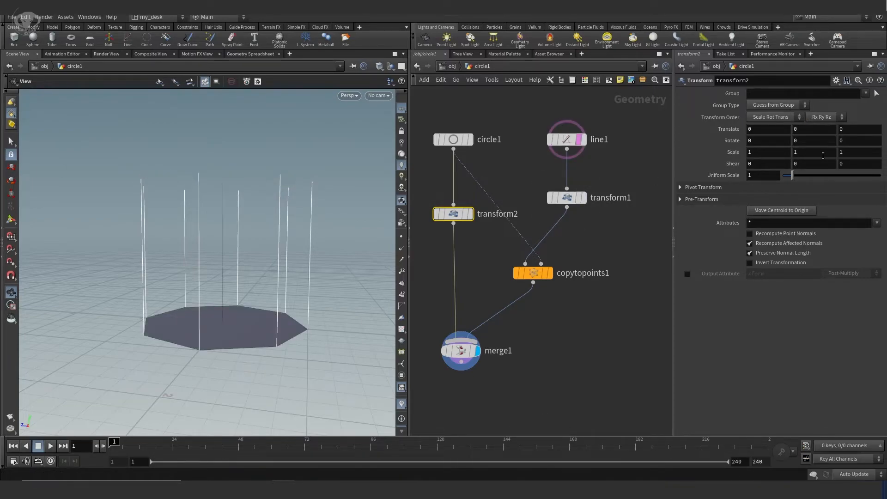
click(579, 140)
click(569, 140)
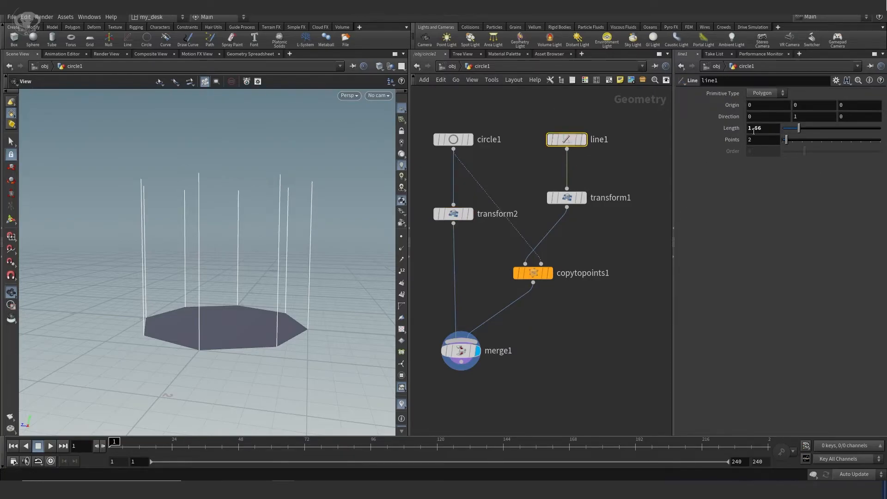
mouse_move(454, 215)
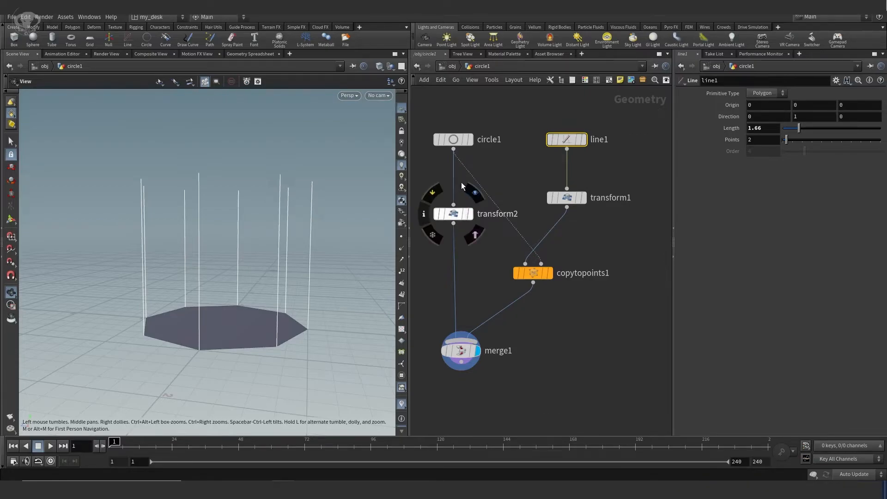
click(457, 215)
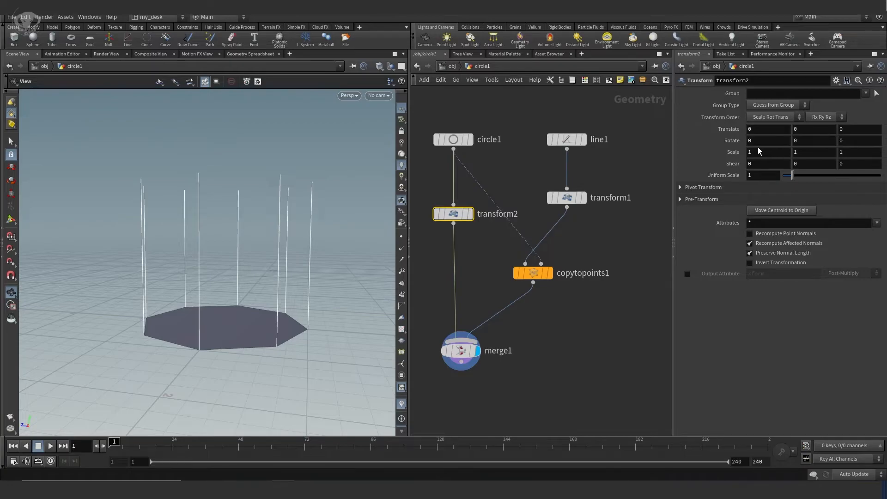
click(803, 130)
text(1,66)
key(Return)
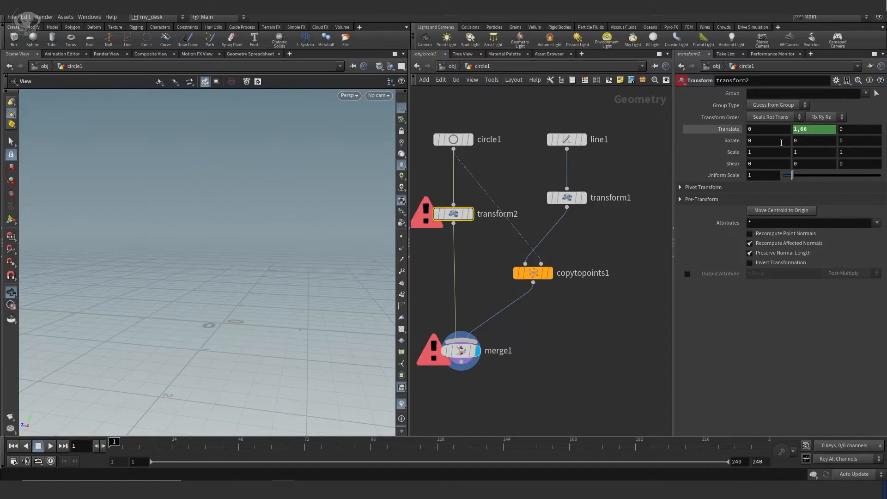
key(ctrl+z)
Set the Y translation of the circle's transform to 1.88.
click(743, 129)
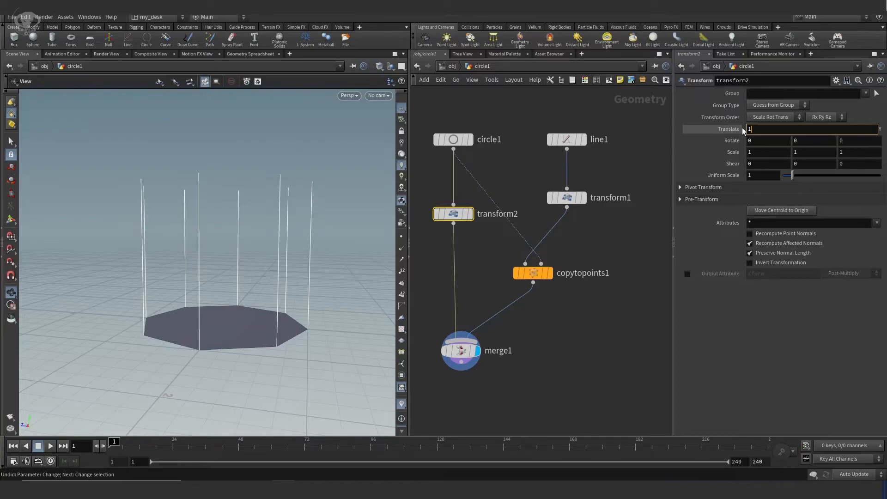
text(1.88)
key(Return)
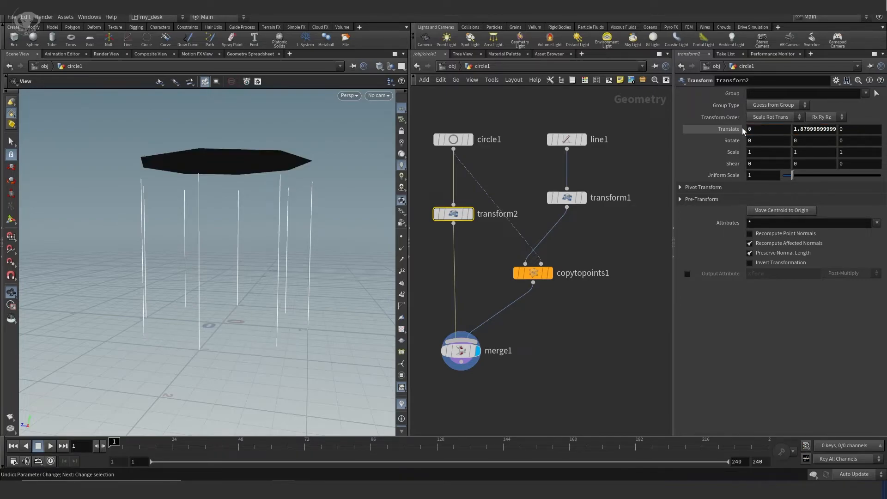
Set the Y translation of the circle's transform to 1.66 to match the line's length.
click(802, 130)
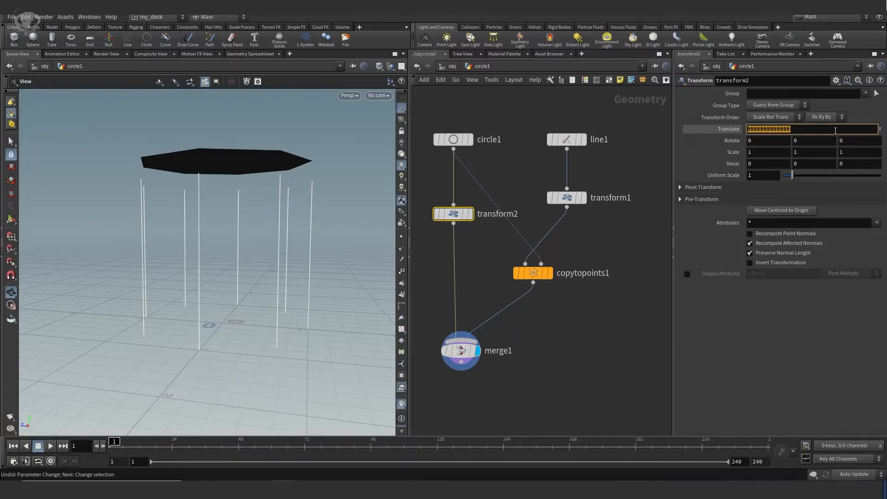
drag(826, 131, 659, 130)
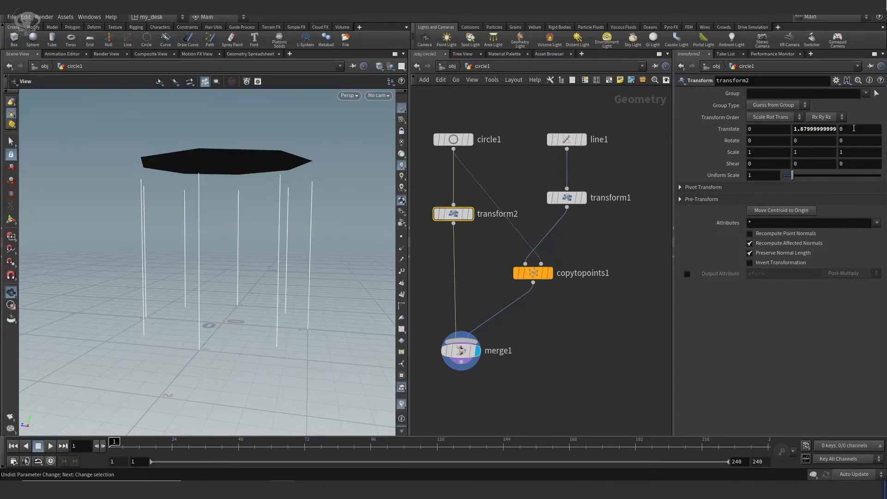
click(831, 130)
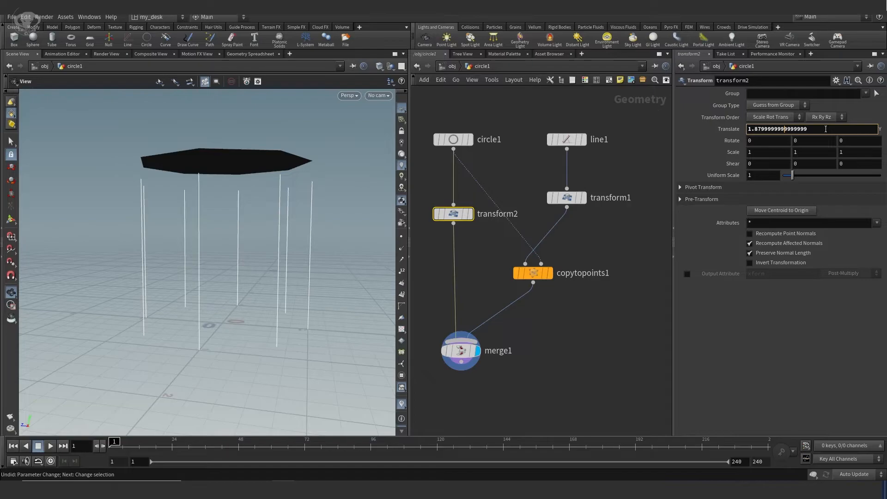
key(ctrl+a)
text(1)
text(.66)
key(Return)
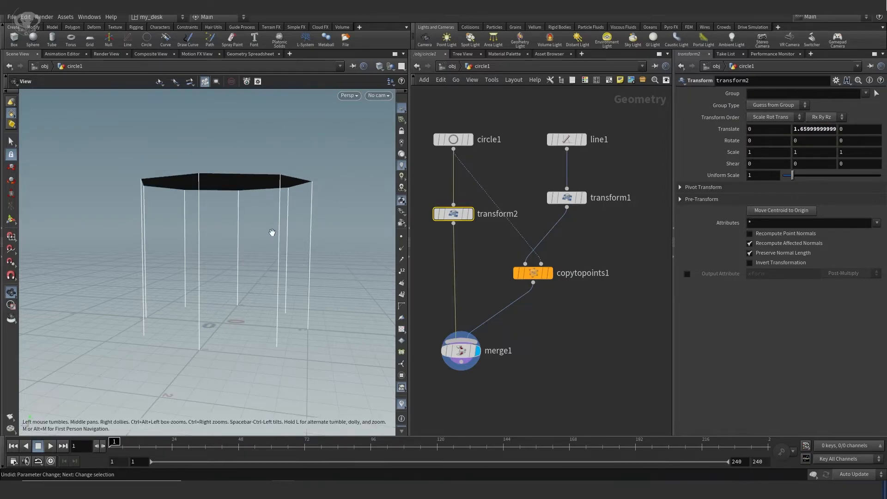
Try lengthening the line to about 2.13, and undo it.
click(571, 141)
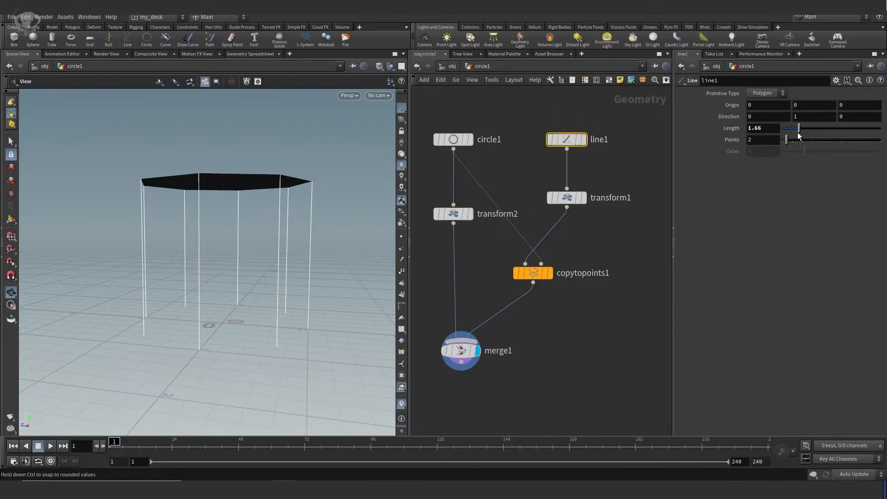
drag(800, 133, 804, 130)
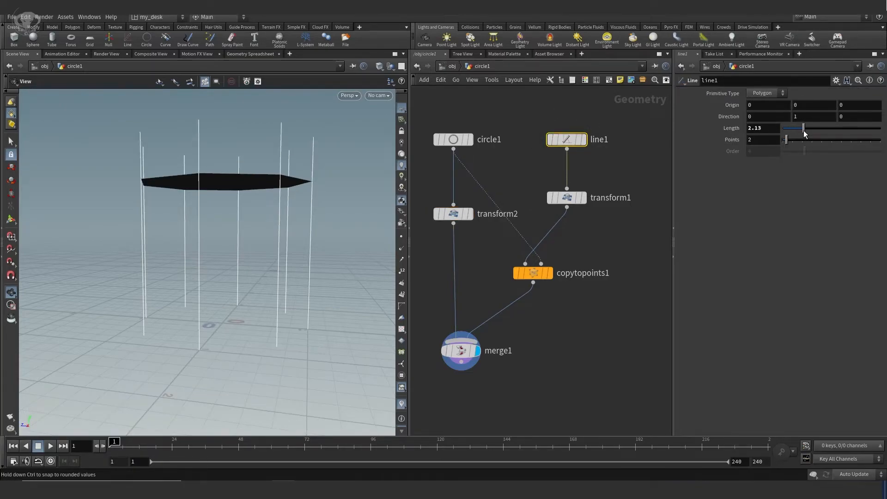
key(ctrl+z)
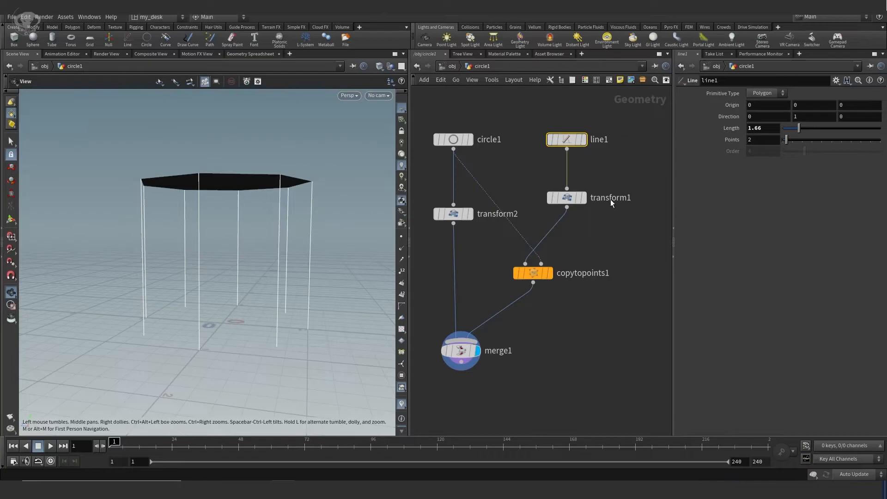
Copy the line's length parameter and paste it as a relative reference, ch("../line1/dist"), into the circle transform's Y translation.
click(768, 129)
right_click(768, 129)
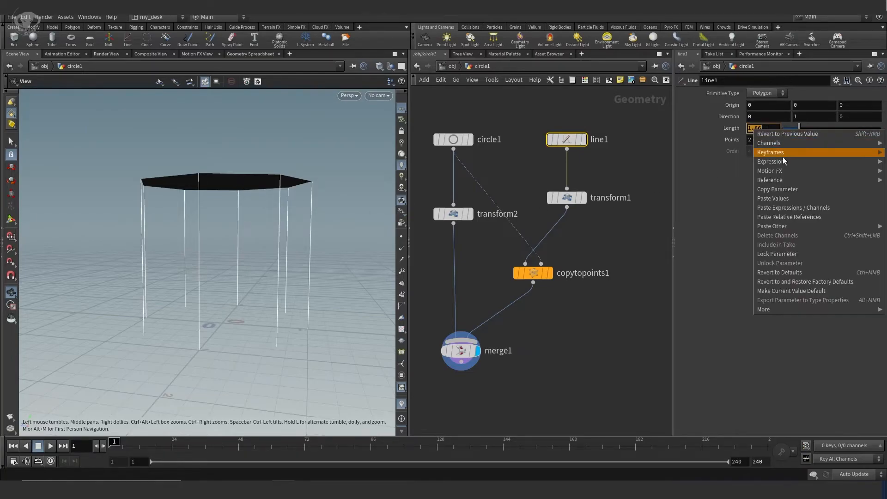
click(784, 187)
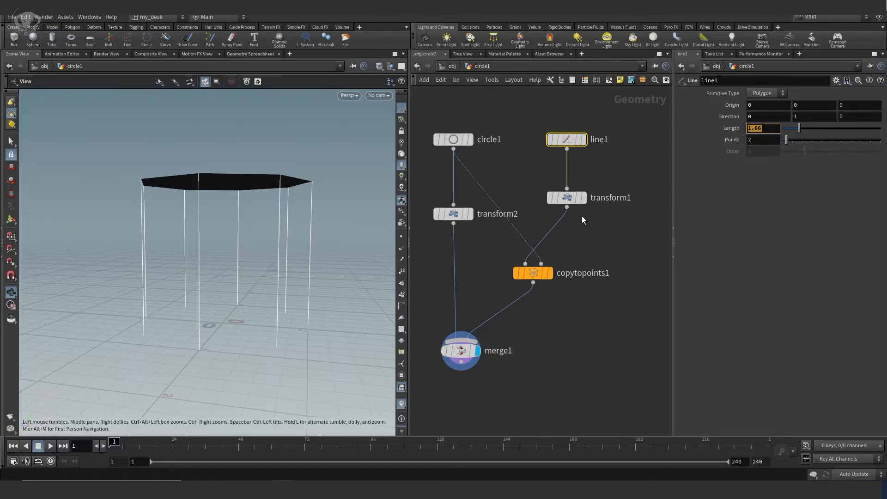
click(458, 216)
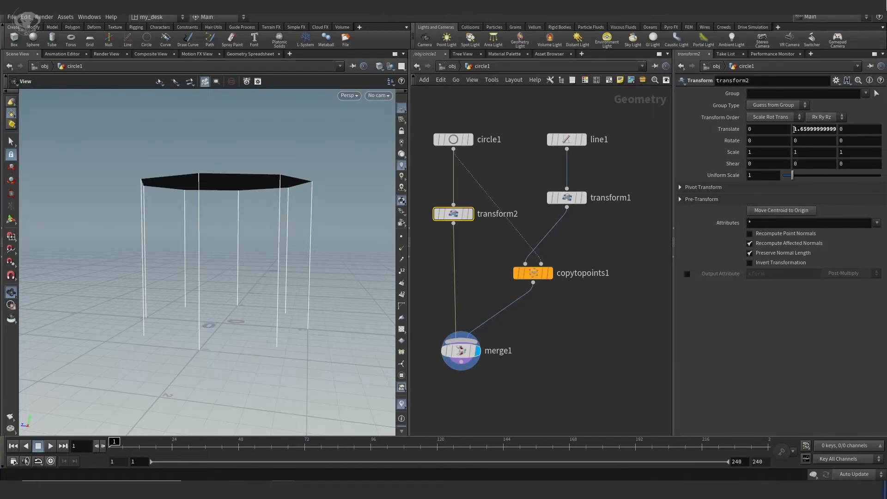
drag(794, 130, 875, 130)
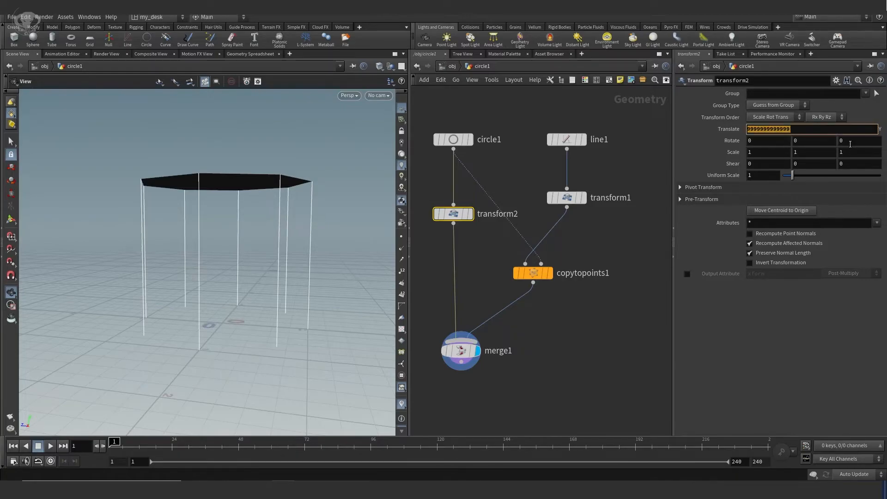
key(BackSpace)
right_click(760, 130)
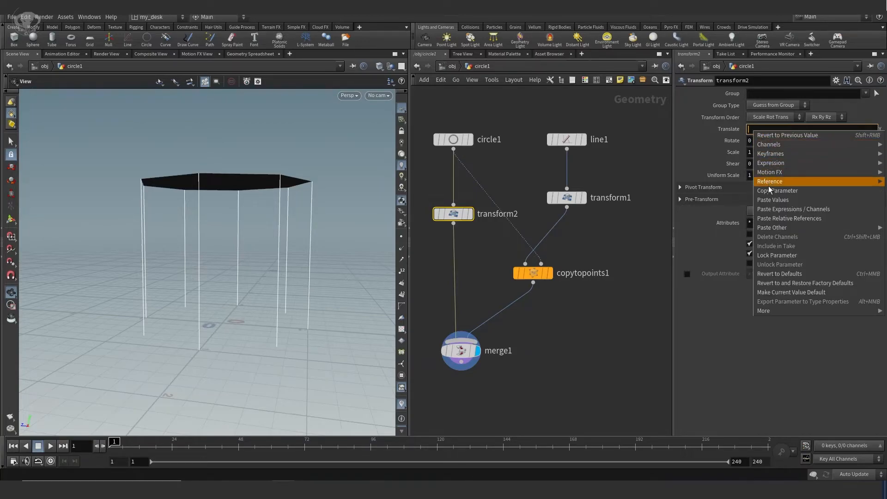
mouse_move(770, 231)
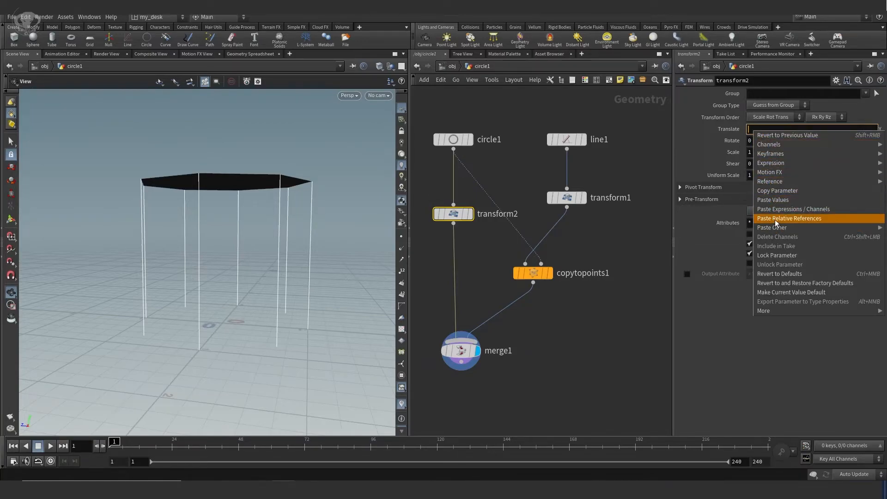
click(775, 220)
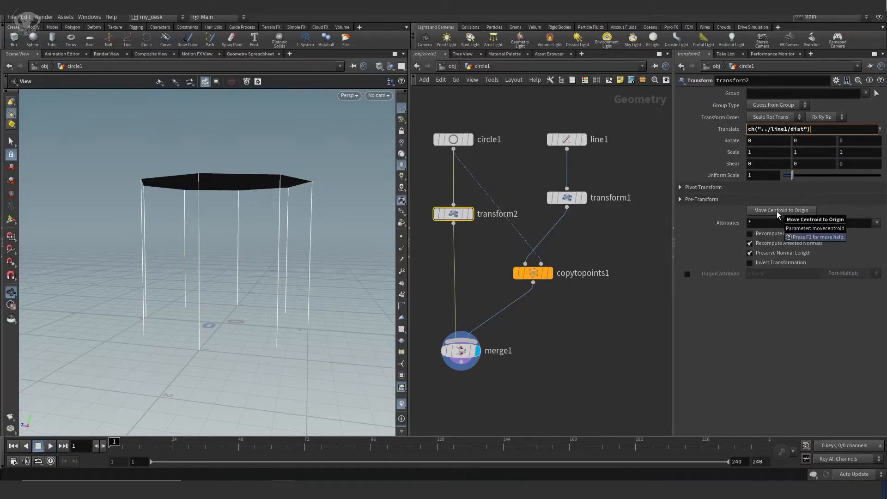
key(Return)
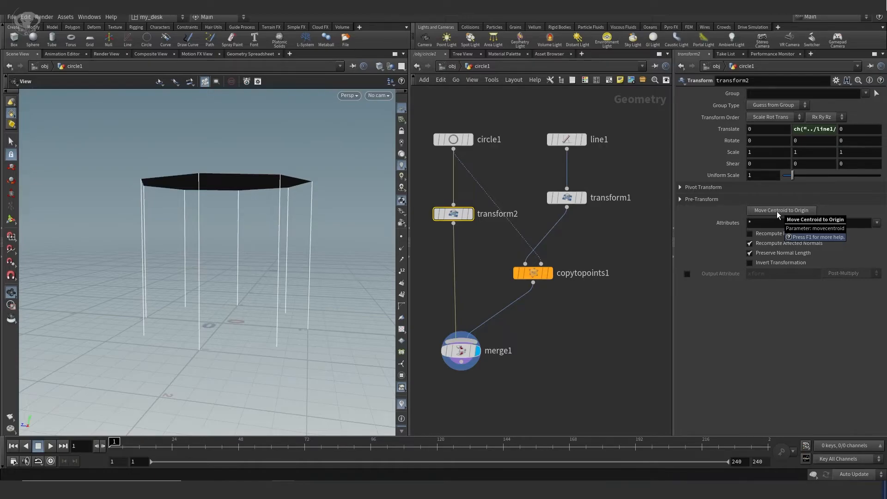
Show the circle transform's translation expression as a value and test the link by setting the line's length to about 1.47.
click(728, 129)
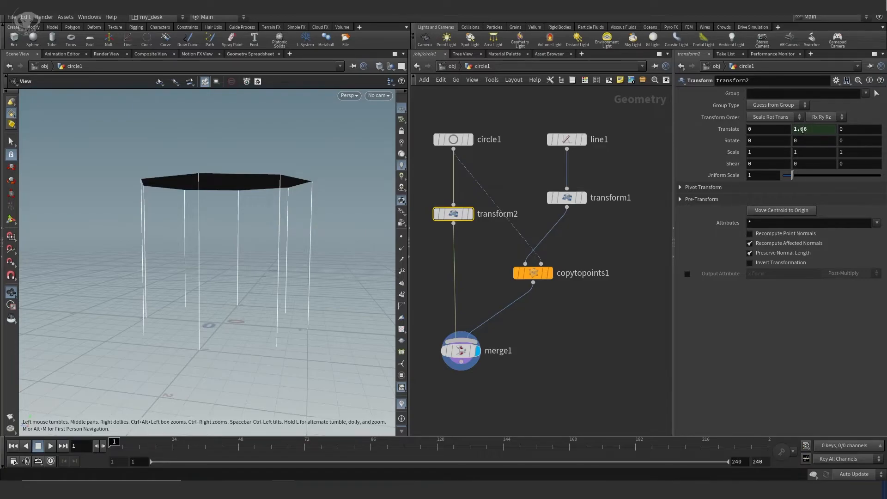
click(566, 139)
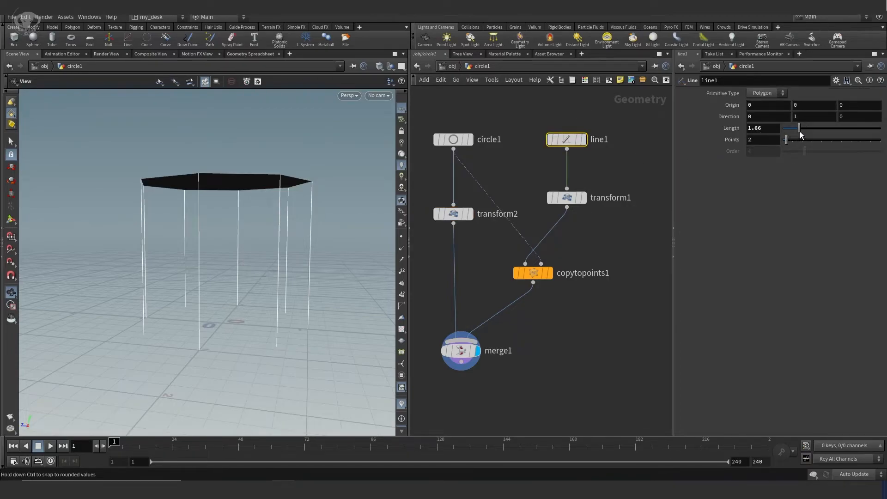
mouse_move(800, 131)
mouse_down()
mouse_move(789, 133)
mouse_move(797, 134)
mouse_up()
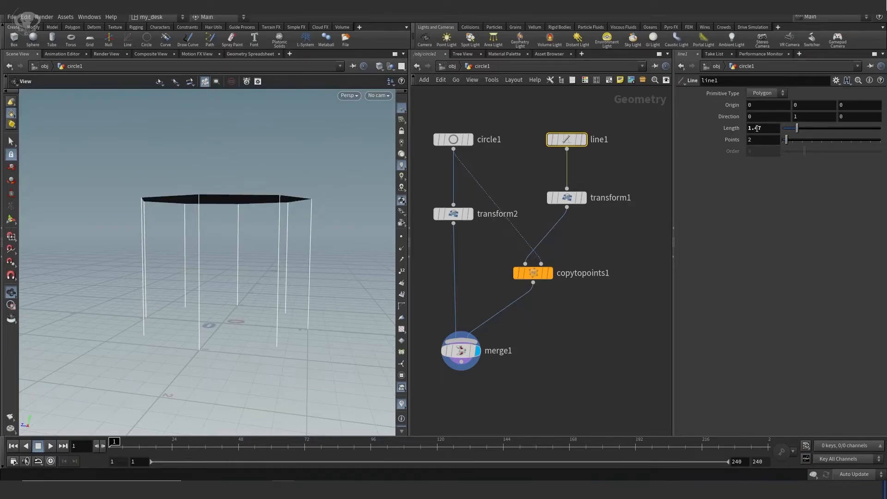
click(456, 213)
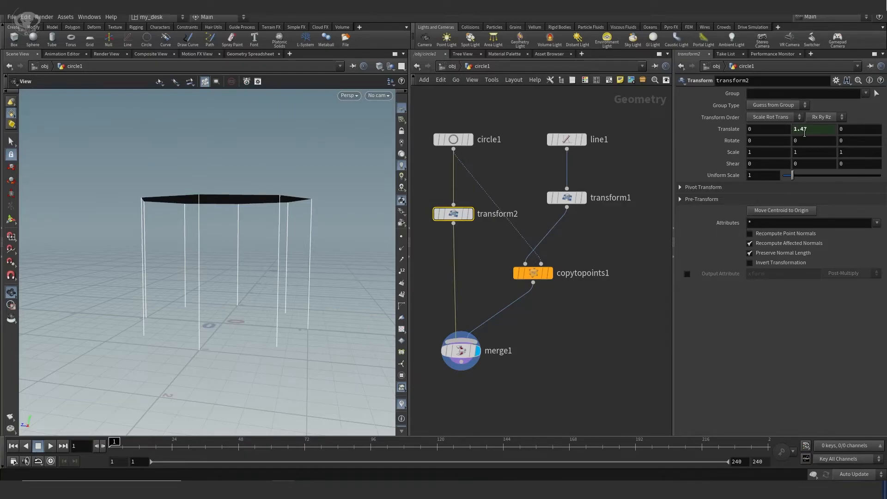
Test the height link by setting the line's length to about 1.42, and reopen the circle's transform parameters.
click(576, 144)
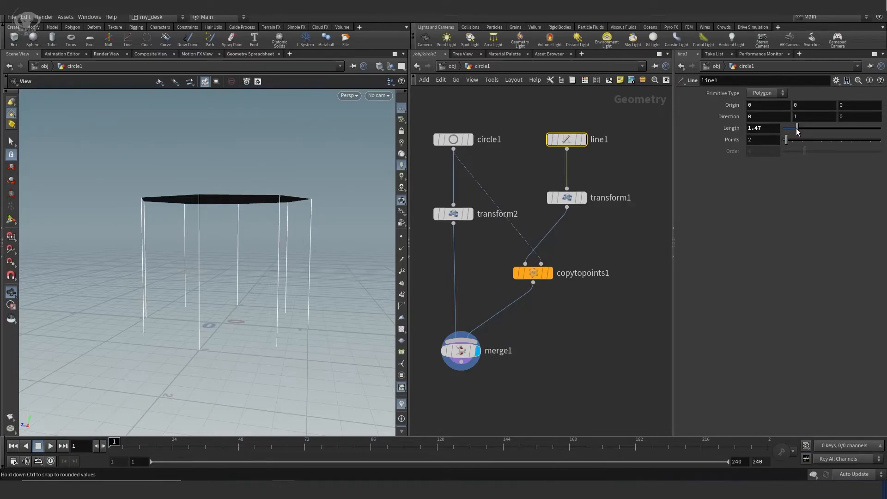
drag(797, 128, 797, 130)
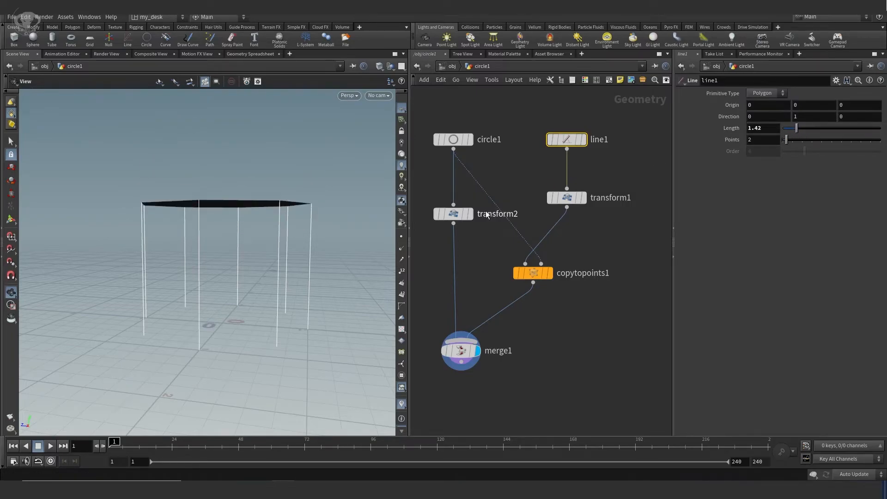
click(454, 213)
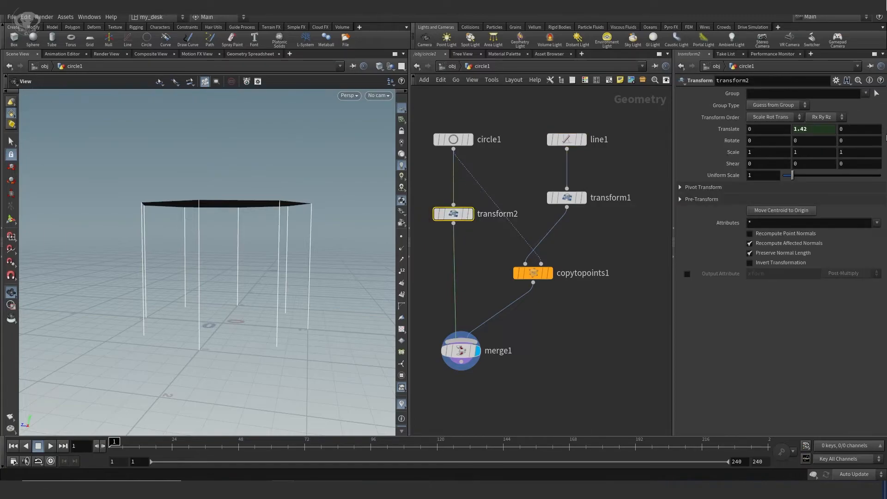
click(806, 129)
text(1.42)
mouse_move(571, 203)
right_click(811, 129)
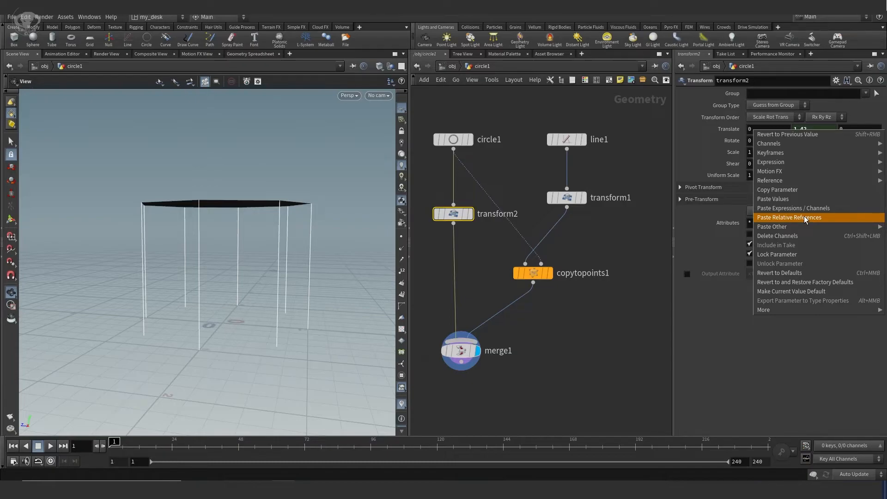
click(685, 224)
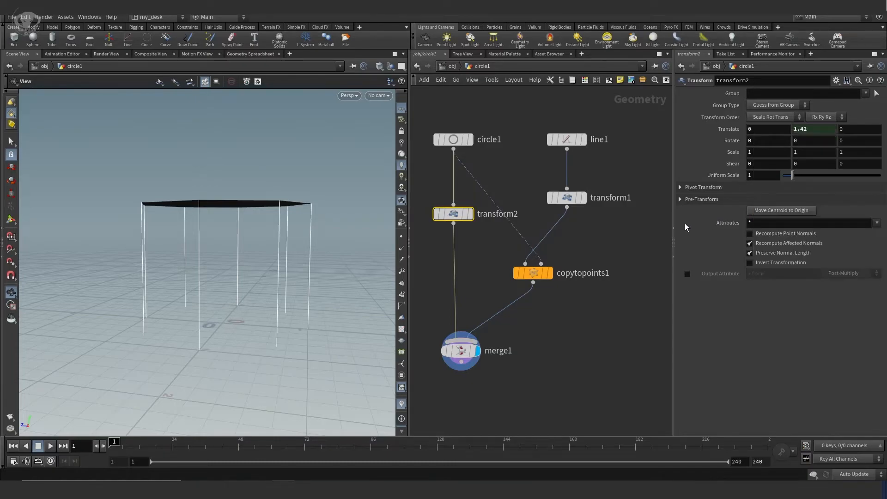
Widen the parameter area and switch the circle transform's translation between its expression and its evaluated value.
click(733, 130)
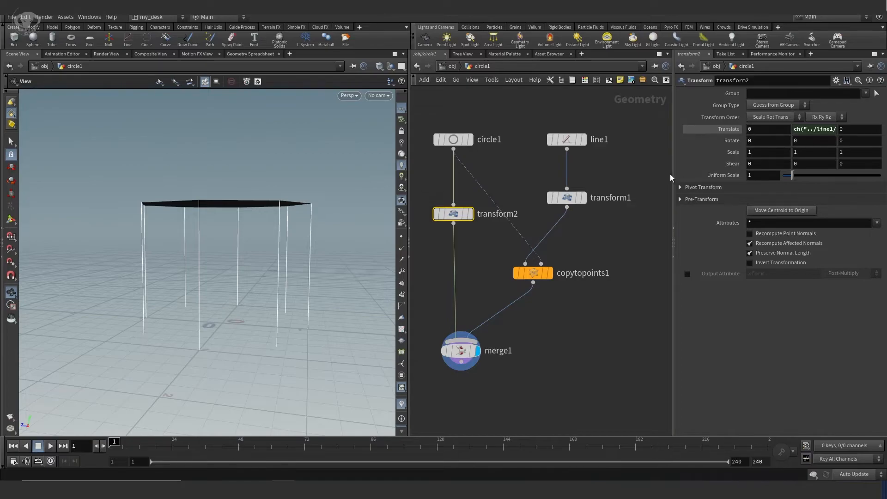
drag(673, 173, 577, 168)
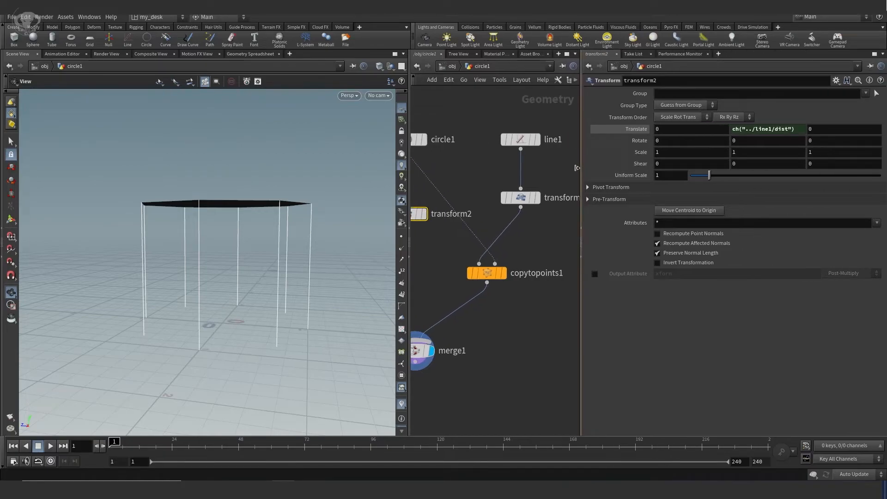
click(634, 131)
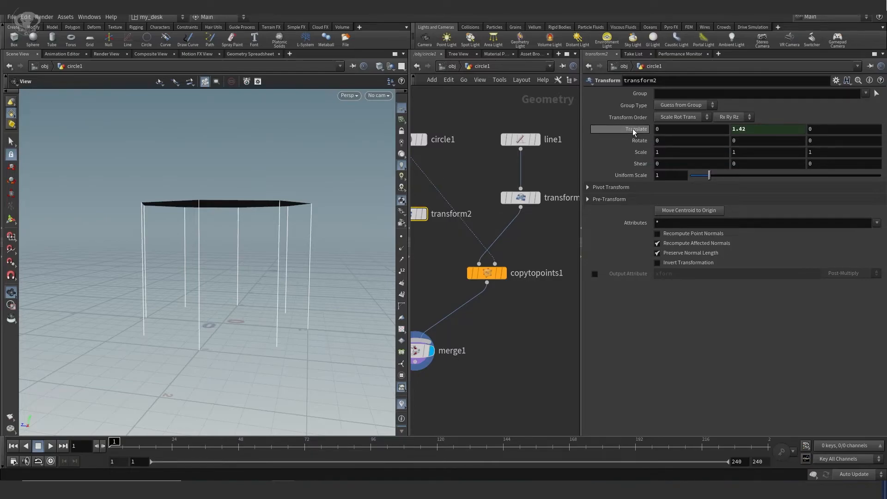
click(633, 131)
click(634, 131)
click(633, 130)
click(633, 131)
Examine the ch("../line1/dist") reference in the circle transform's Y translation and compare it with the line's length parameter.
click(521, 138)
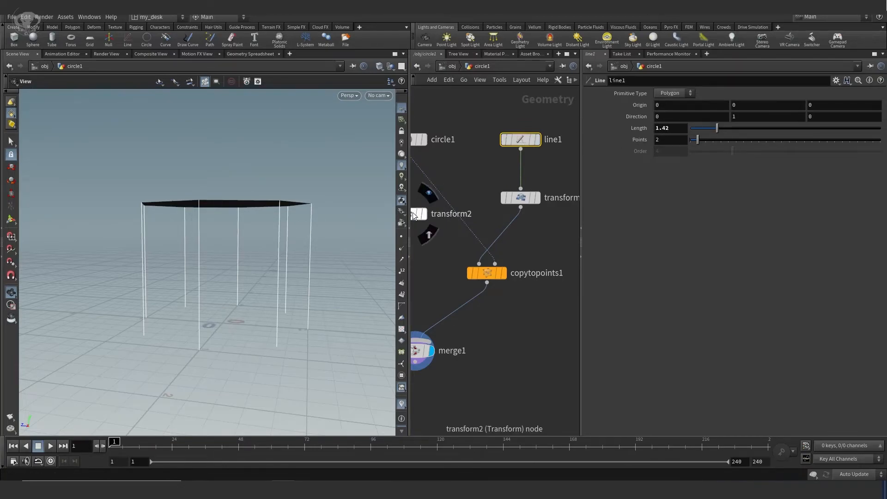
click(416, 215)
click(635, 129)
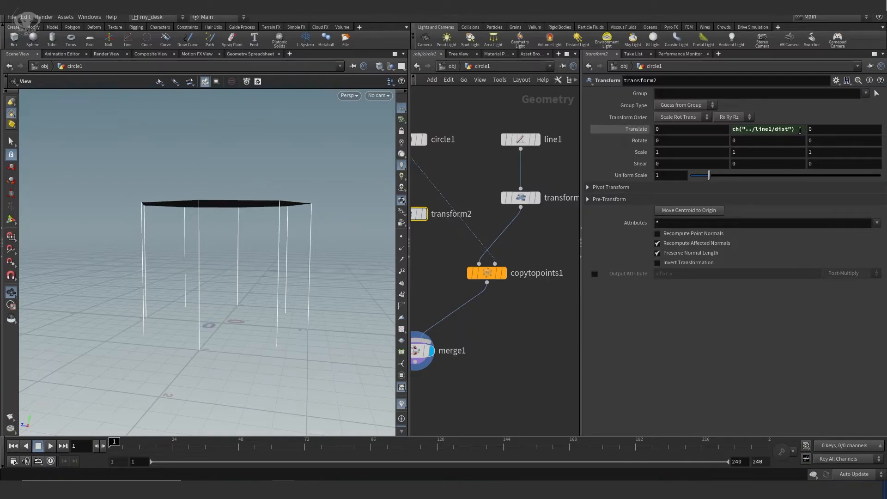
click(740, 129)
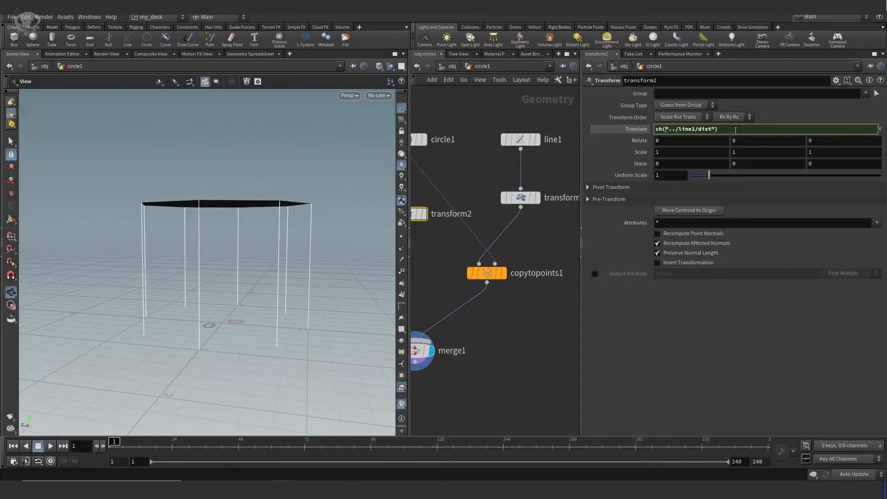
double_click(662, 129)
scroll(496, 174, down, 1)
middle_drag(497, 174, 520, 177)
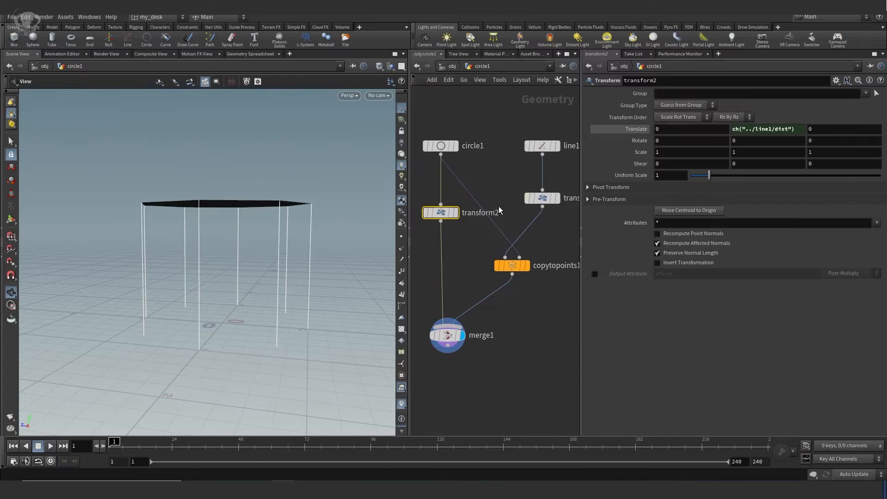
middle_drag(482, 208, 479, 219)
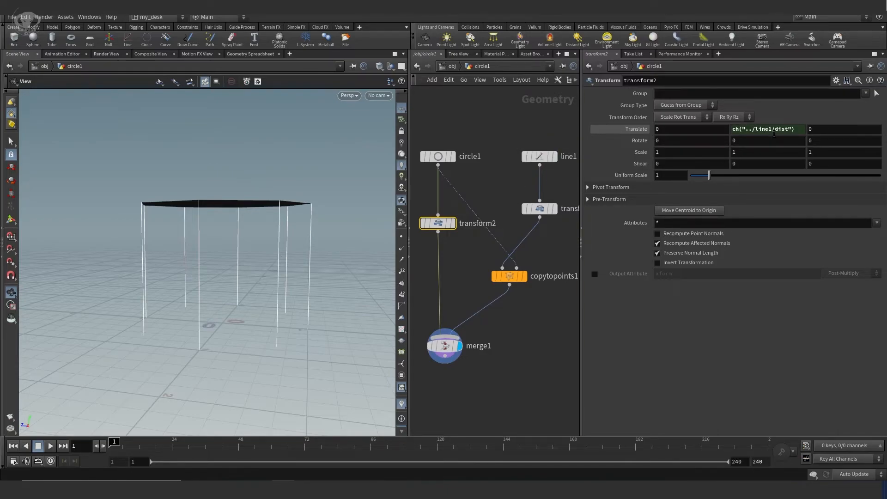
click(539, 156)
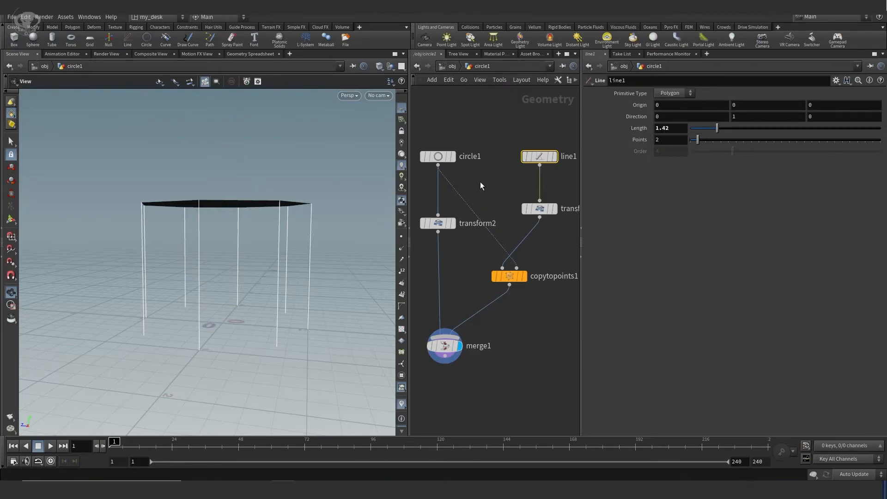
click(442, 224)
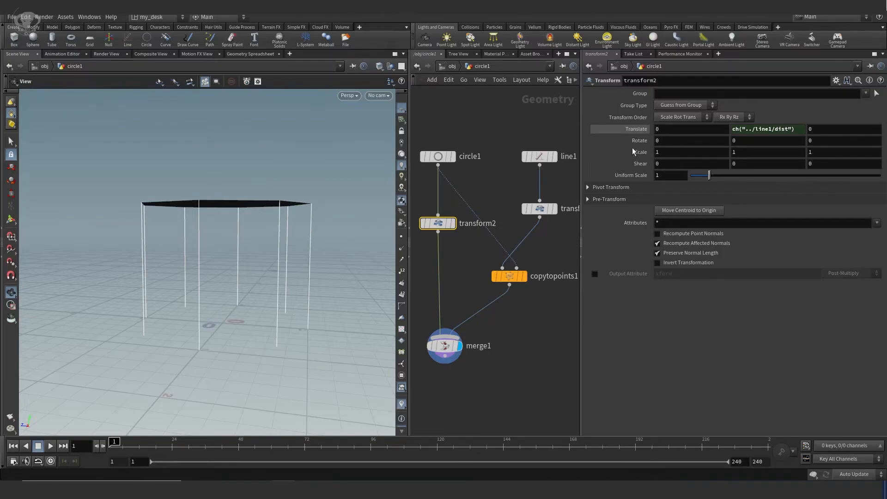
click(540, 157)
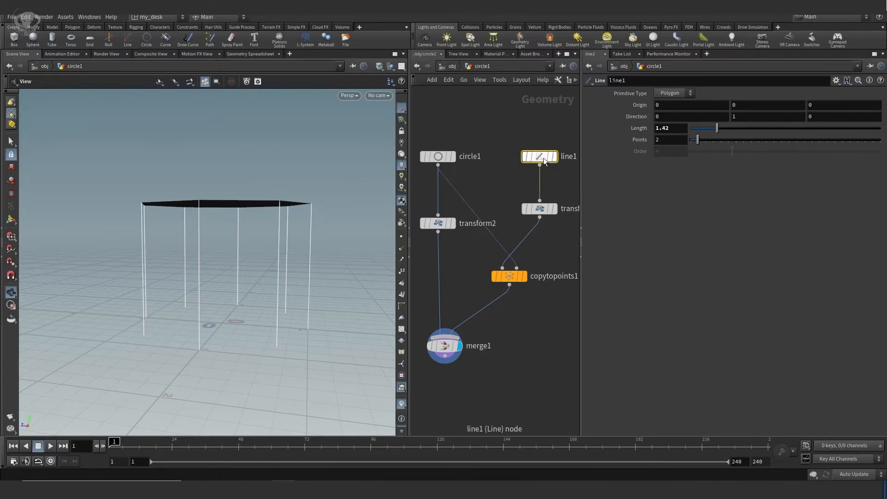
click(438, 223)
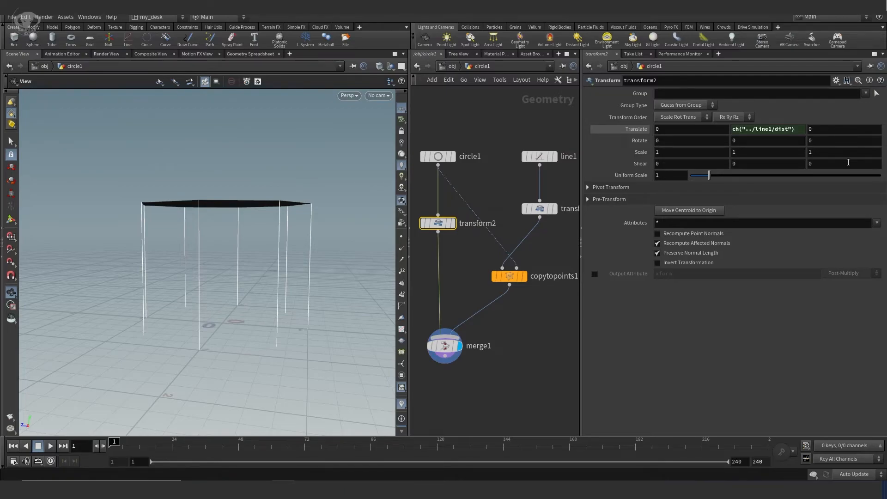
Shorten the table legs by setting the line's length to about 0.8.
drag(262, 228, 263, 241)
right_drag(278, 241, 244, 231)
drag(243, 231, 245, 222)
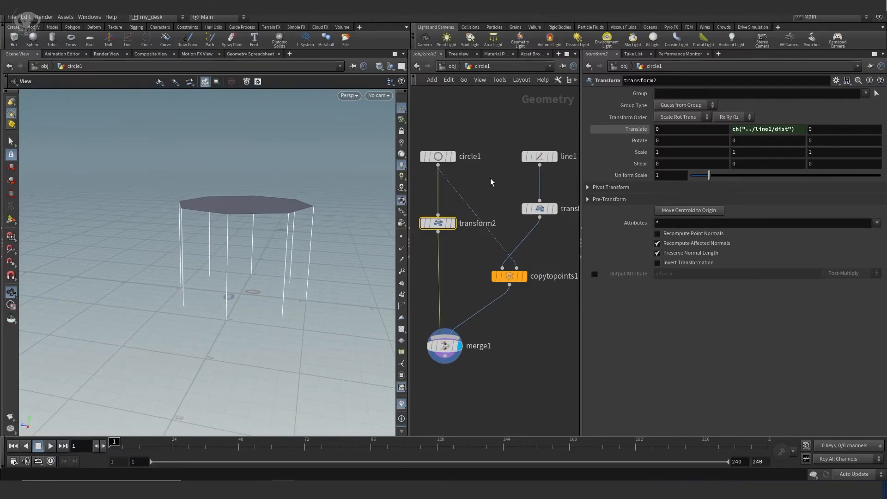
click(540, 156)
drag(717, 131, 701, 136)
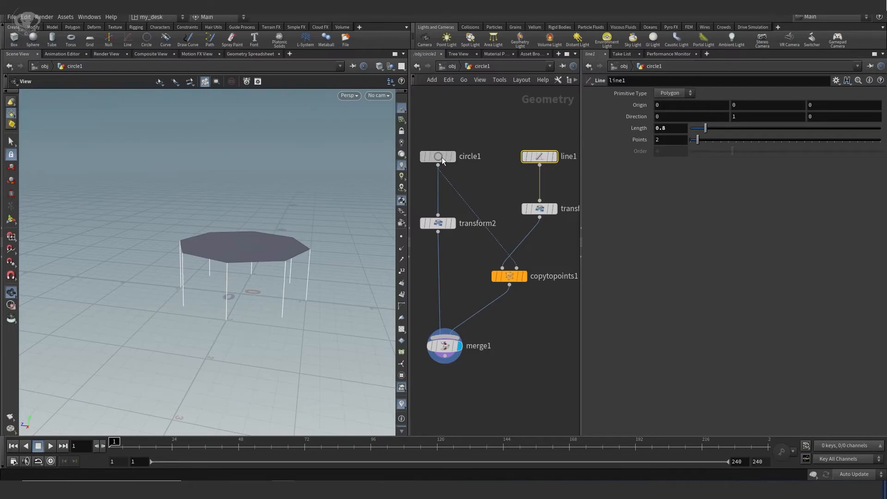
Try 7 divisions on the circle to test the leg count, and set it back to 8.
click(439, 157)
mouse_move(717, 177)
mouse_down()
mouse_move(727, 178)
mouse_move(717, 179)
mouse_up()
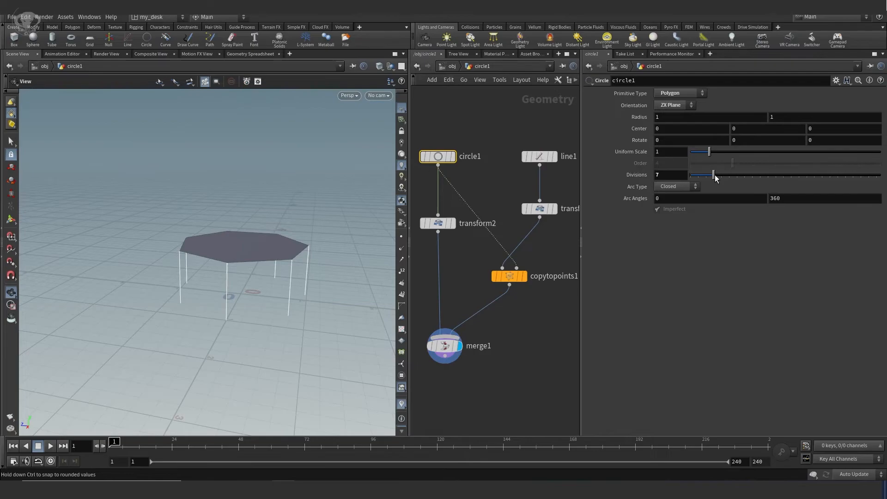
drag(716, 179, 721, 178)
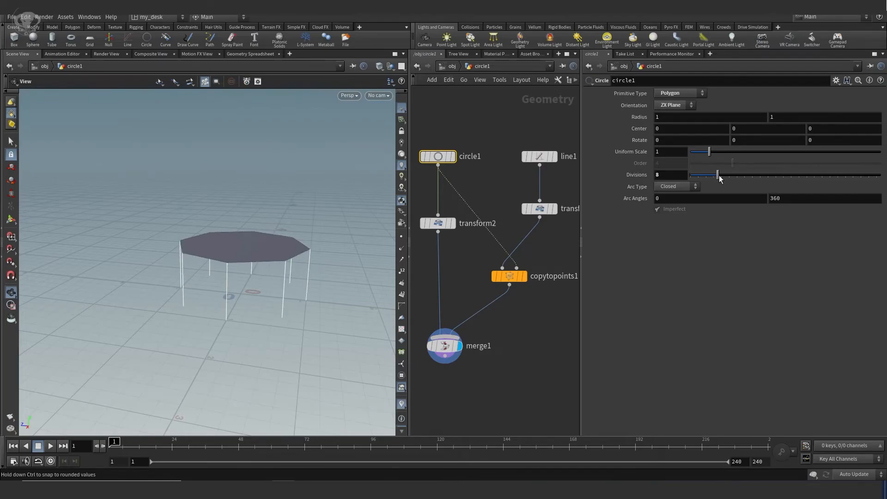
Enlarge the network area and move the circle node up to make room above its transform.
drag(231, 292, 238, 227)
right_drag(239, 227, 249, 226)
middle_drag(249, 226, 231, 216)
mouse_move(549, 278)
middle_down()
mouse_move(552, 288)
mouse_move(554, 276)
middle_up()
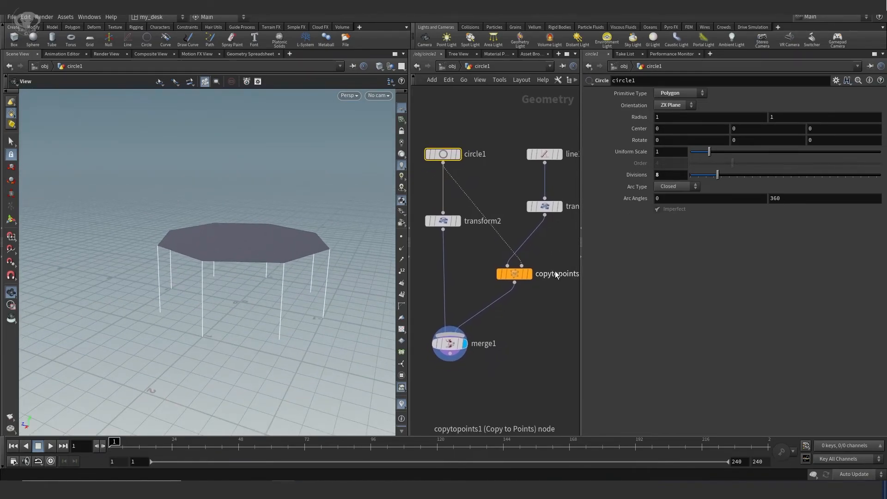
drag(582, 221, 689, 221)
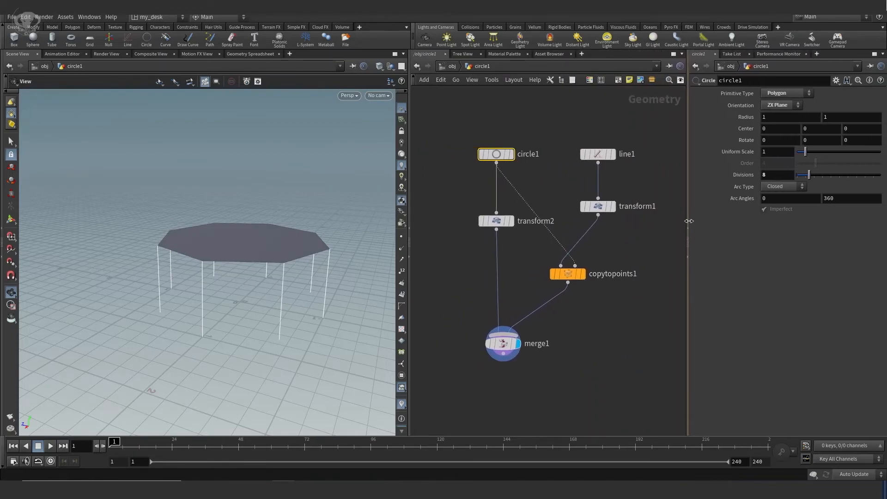
middle_drag(640, 319, 626, 351)
mouse_move(493, 189)
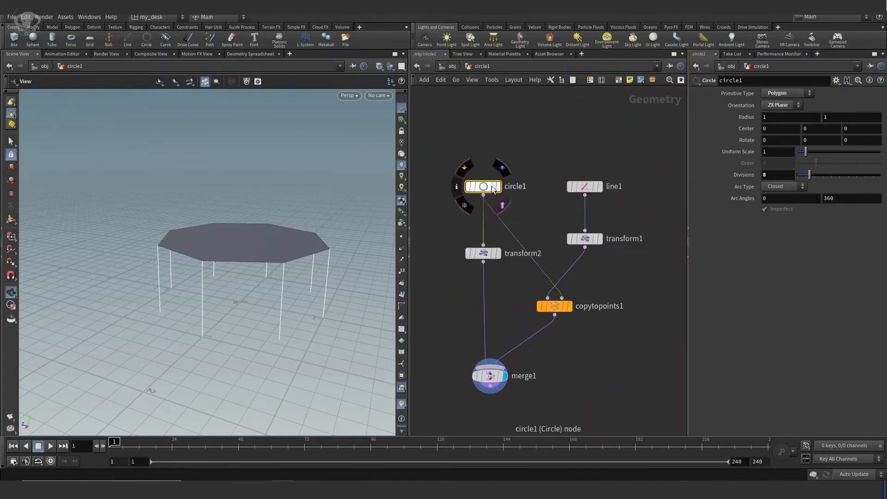
drag(493, 190, 489, 131)
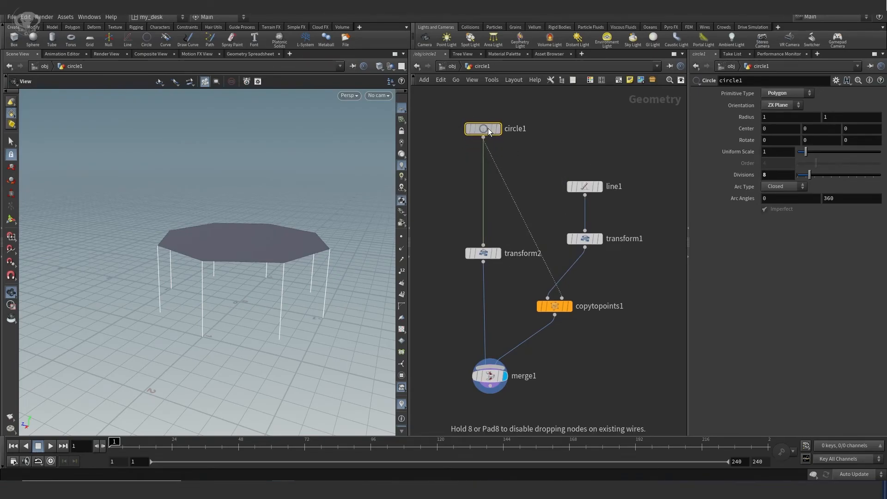
Insert a PolyExtrude node into the connection between the circle and its transform.
key(Tab)
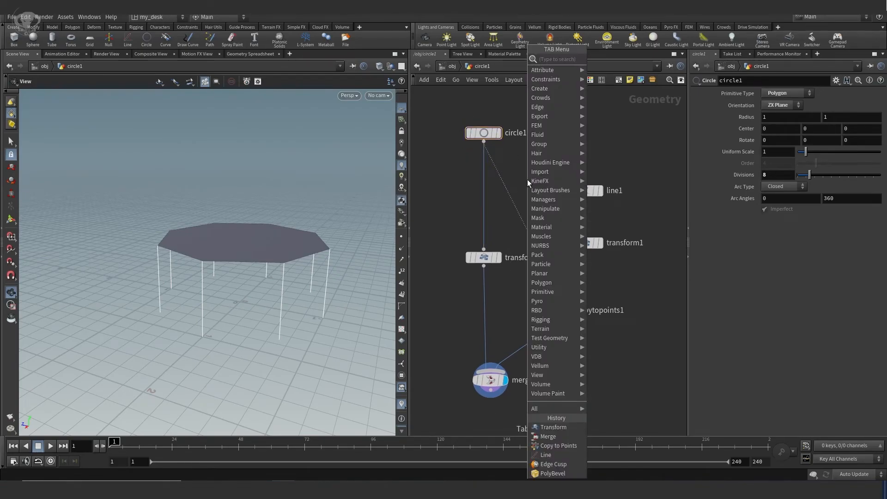
text(poly)
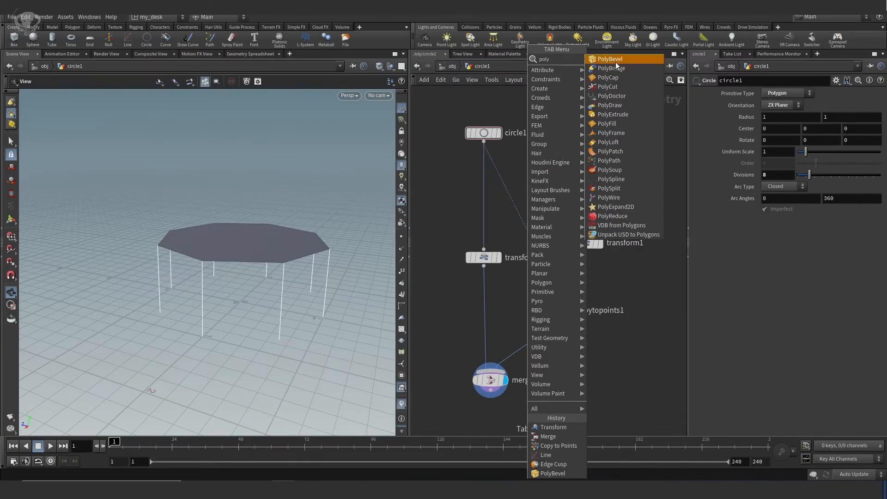
click(618, 114)
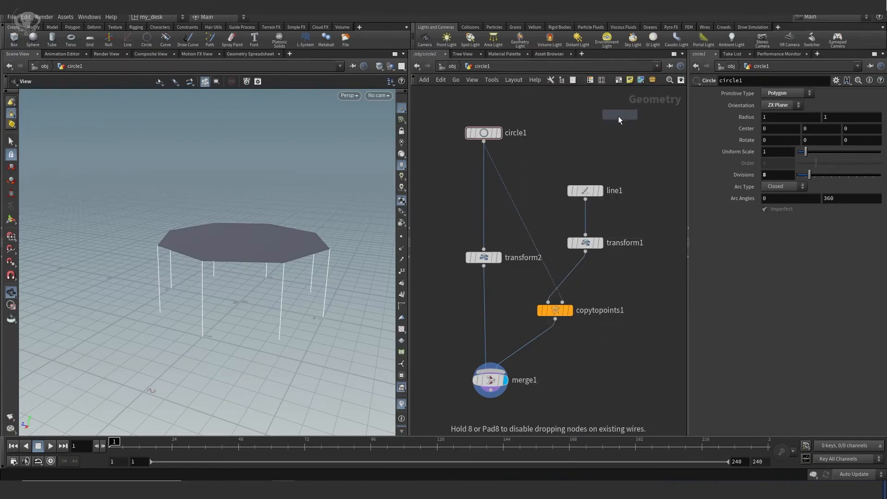
click(483, 210)
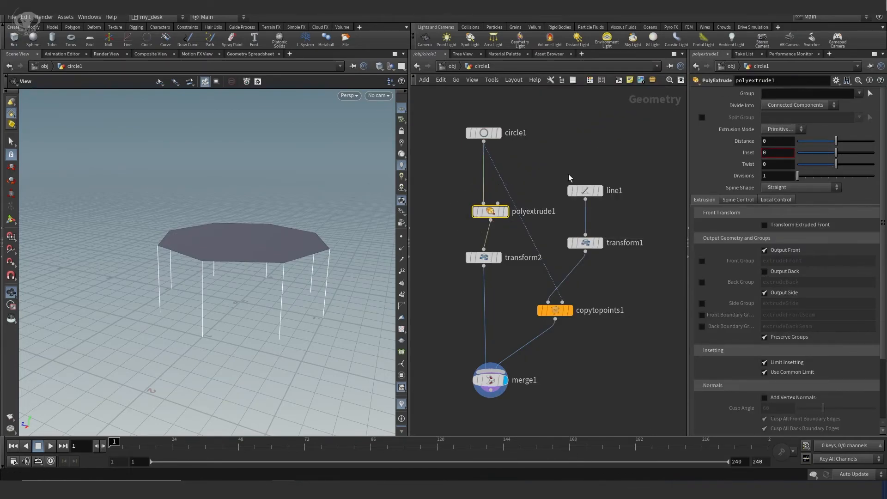
Set the PolyExtrude distance to about -0.12 to thicken the tabletop, and enable Output Back to close its open face.
drag(837, 145, 831, 135)
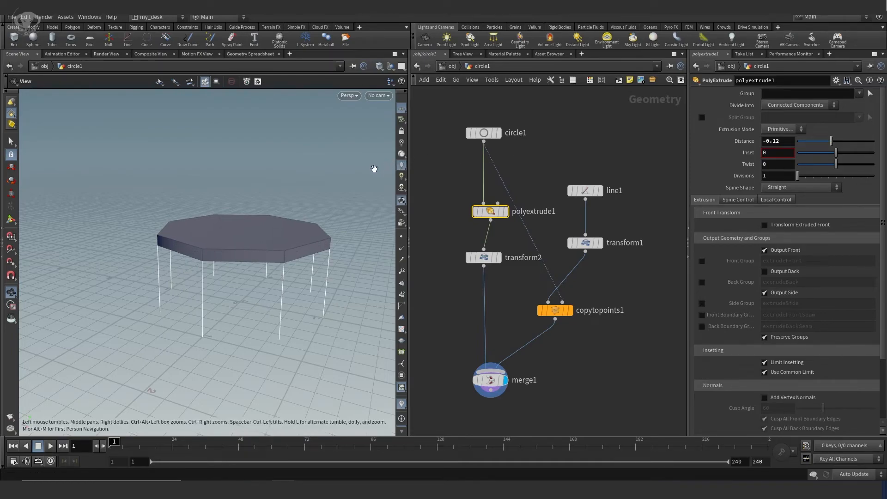
drag(270, 343, 294, 302)
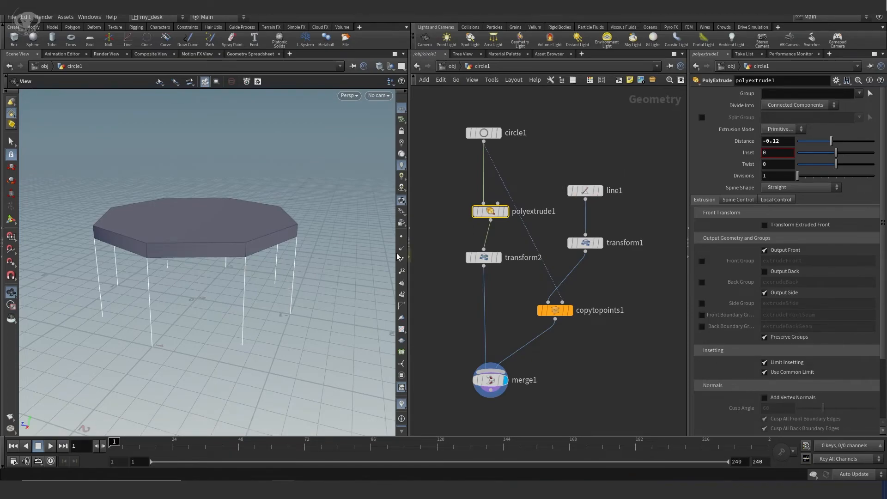
drag(273, 283, 294, 240)
click(765, 272)
drag(267, 193, 281, 226)
drag(269, 279, 280, 331)
right_drag(243, 230, 317, 249)
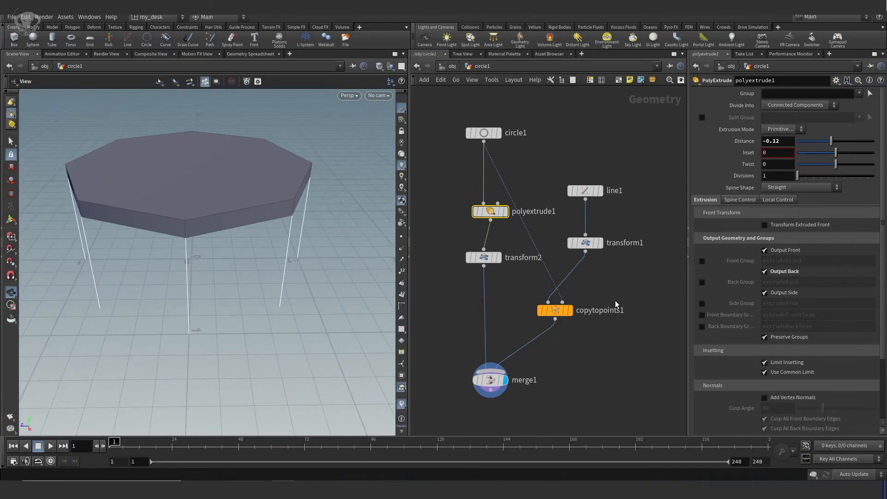
Move the line node and its transform up in the network to leave room above Copy to Points.
drag(586, 190, 586, 142)
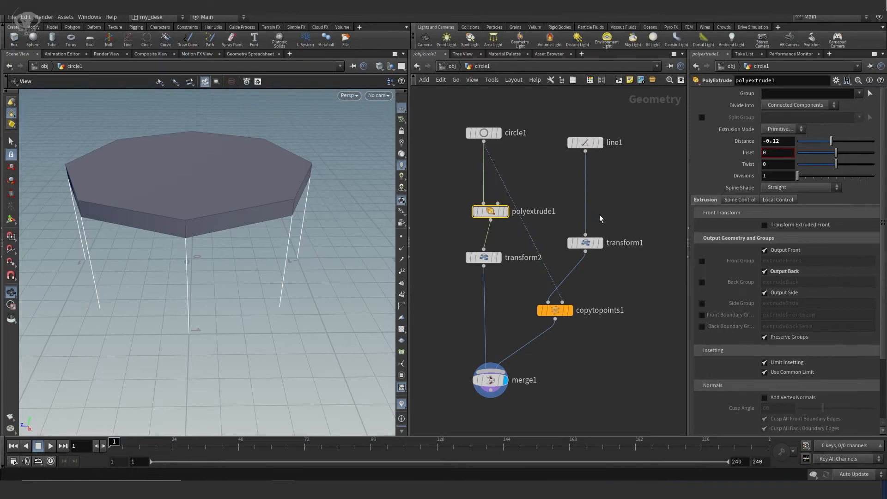
mouse_move(586, 244)
drag(586, 242, 587, 215)
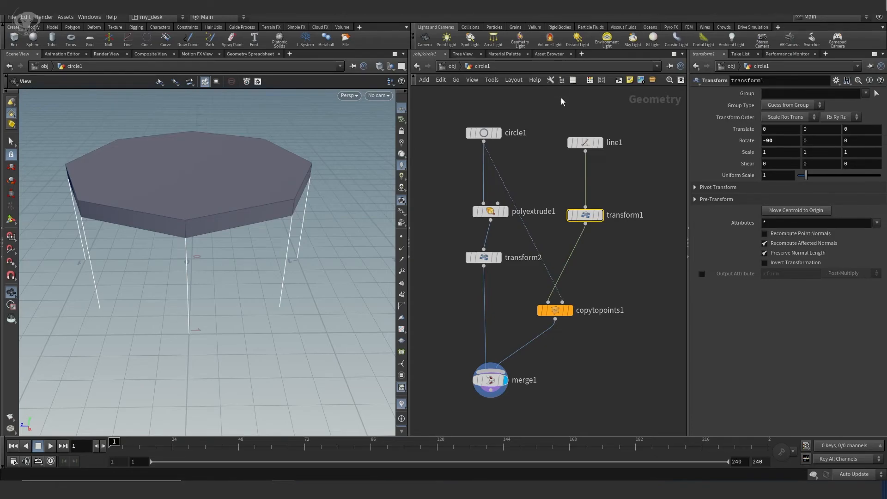
click(484, 133)
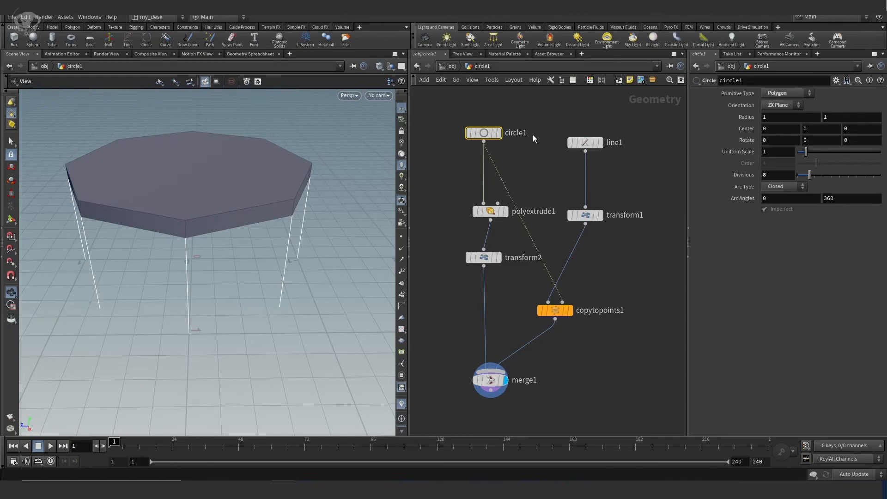
Move the circle and PolyExtrude nodes up in the network to make room above the tabletop's transform.
mouse_move(490, 138)
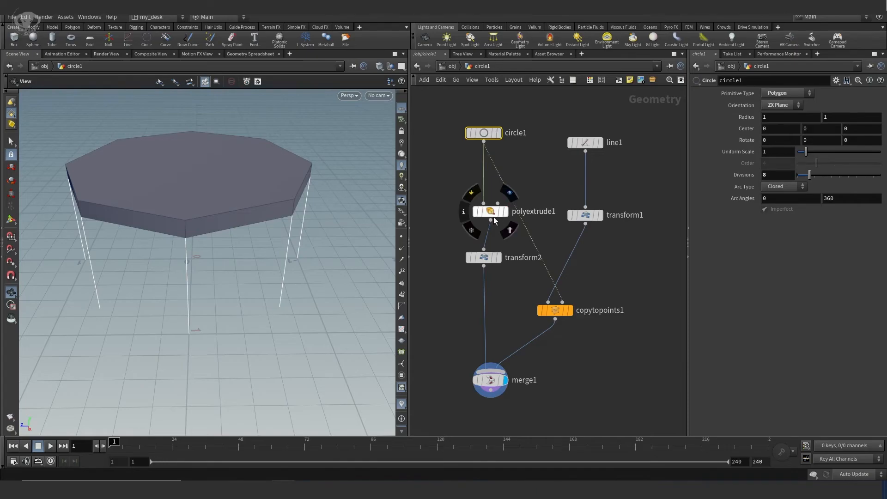
drag(159, 249, 181, 233)
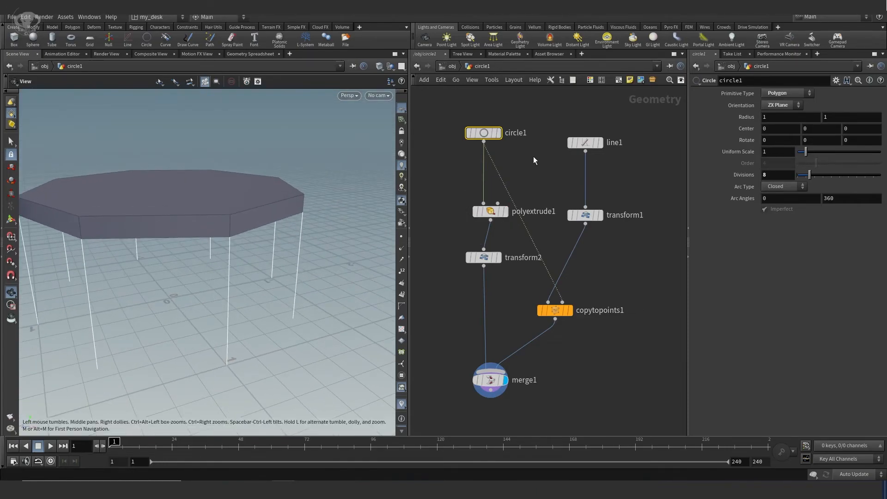
drag(488, 133, 488, 111)
drag(488, 216, 480, 173)
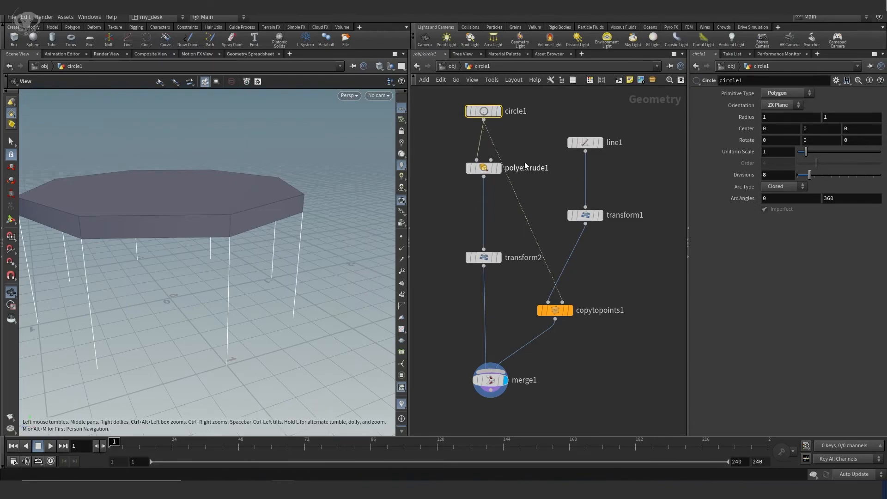
middle_drag(518, 170, 553, 162)
drag(521, 162, 482, 159)
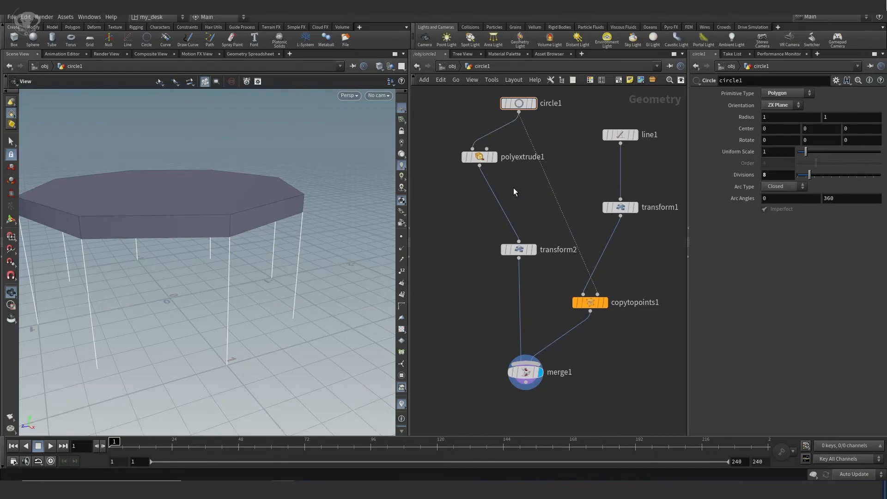
Insert a second PolyExtrude node into the connection between the first PolyExtrude and the tabletop's transform.
key(Tab)
text(poly)
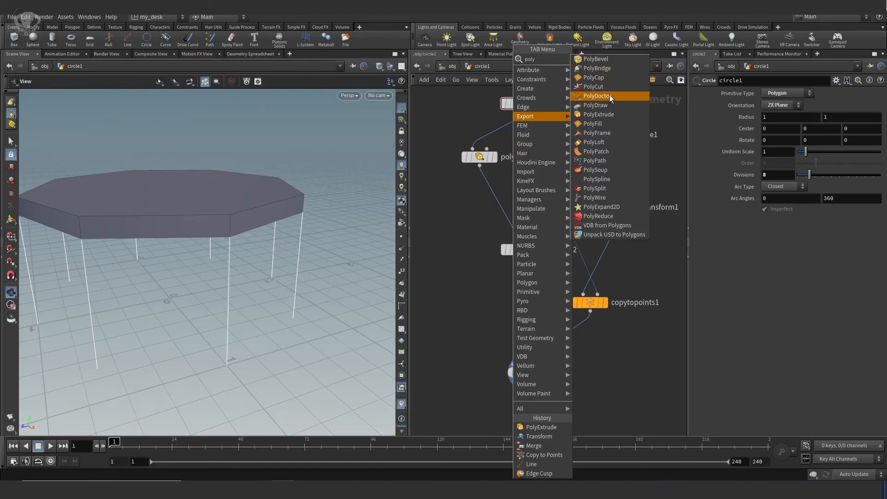
click(604, 113)
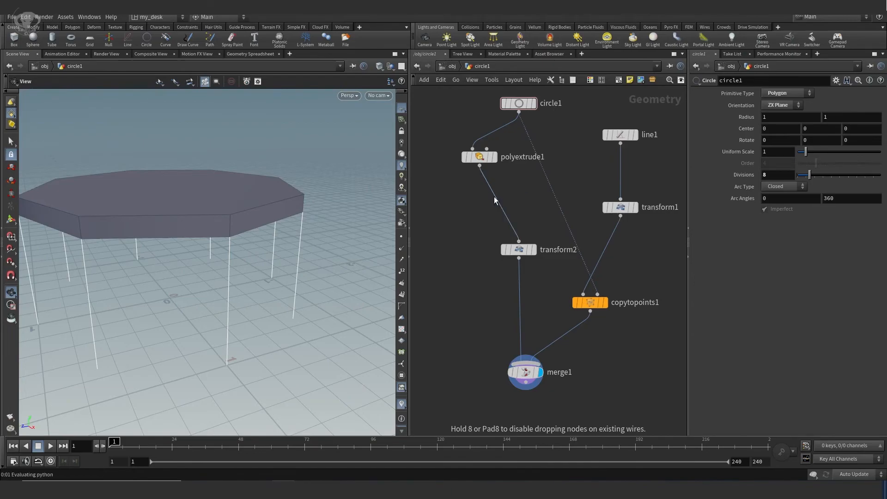
click(495, 197)
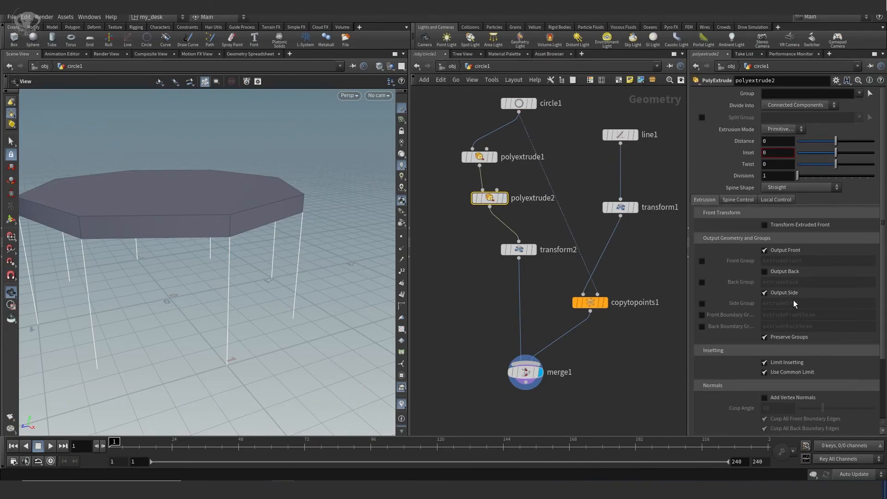
Try enabling the Side Group output on the second PolyExtrude.
click(703, 304)
drag(817, 304, 690, 304)
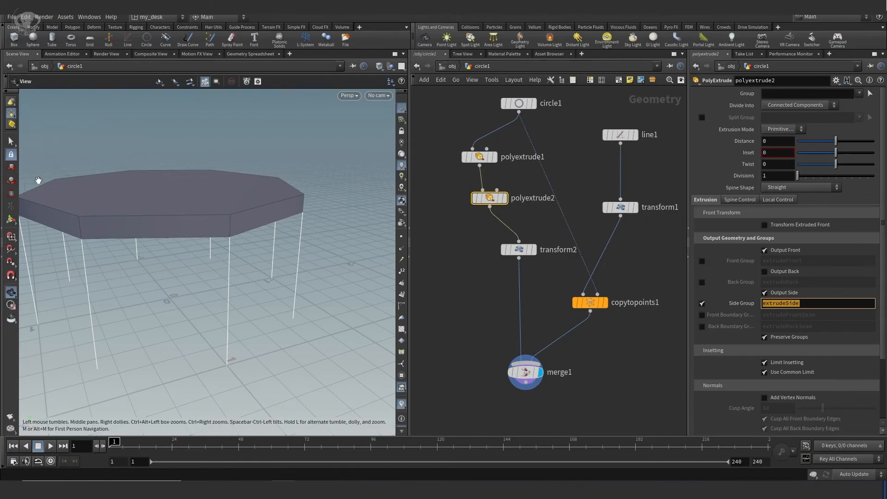
Align the second PolyExtrude under the first and move the tabletop's transform further down the network.
middle_drag(521, 278, 527, 278)
drag(528, 250, 501, 264)
drag(499, 199, 489, 200)
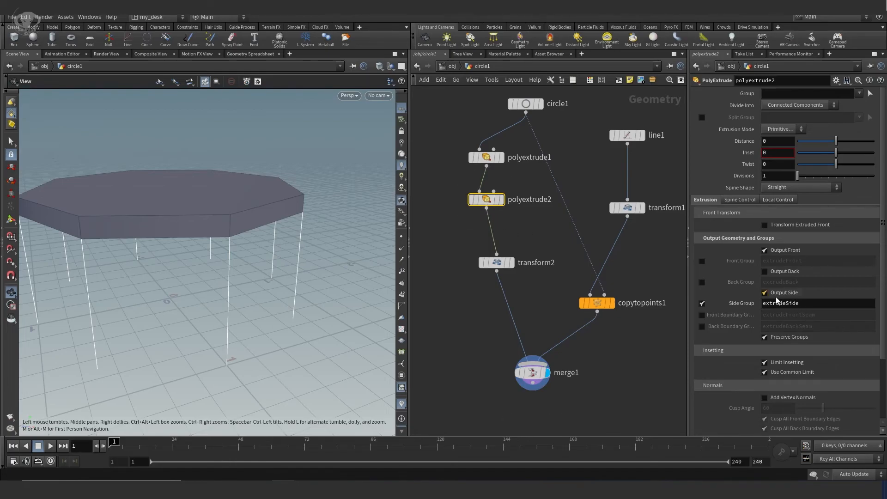
middle_drag(515, 237, 520, 241)
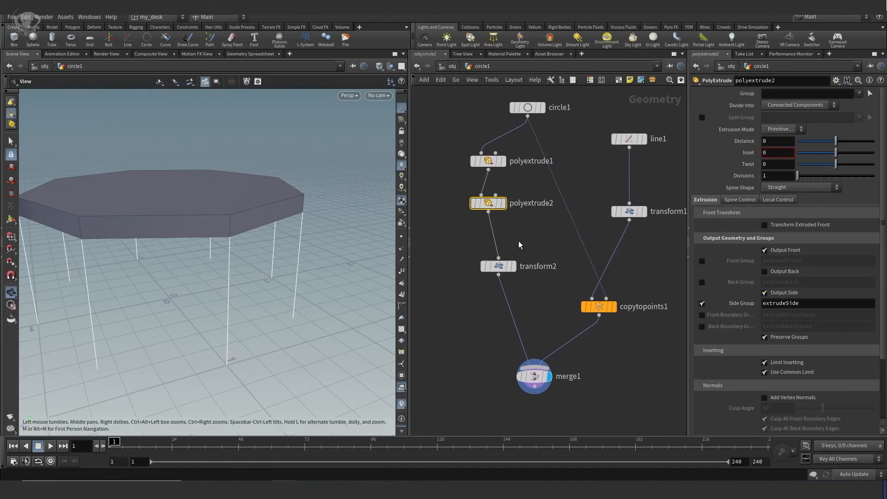
drag(489, 204, 490, 206)
drag(501, 266, 503, 298)
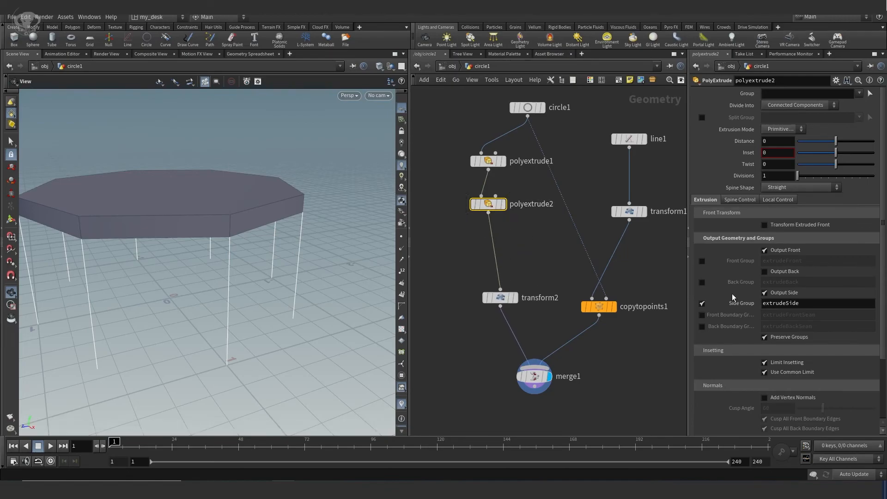
Turn off Side Group on the second PolyExtrude and enable it on the first one, keeping the name extrudeSide.
click(702, 303)
drag(497, 208, 502, 218)
click(488, 161)
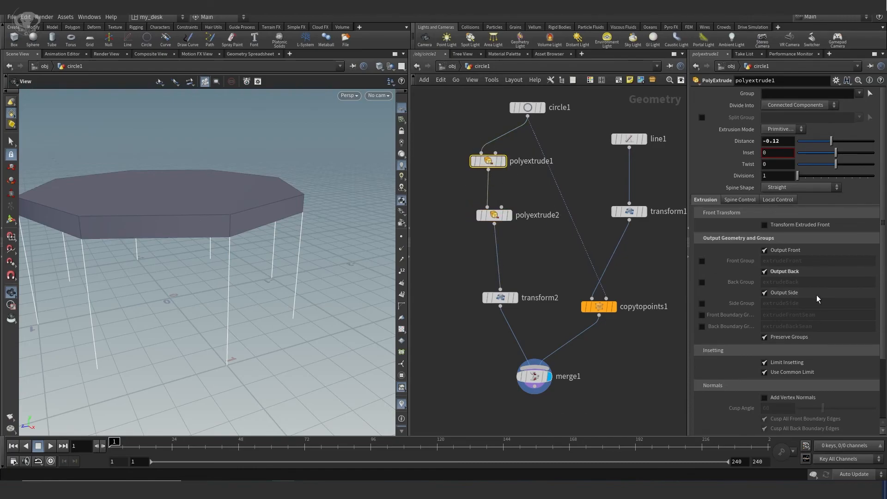
click(703, 303)
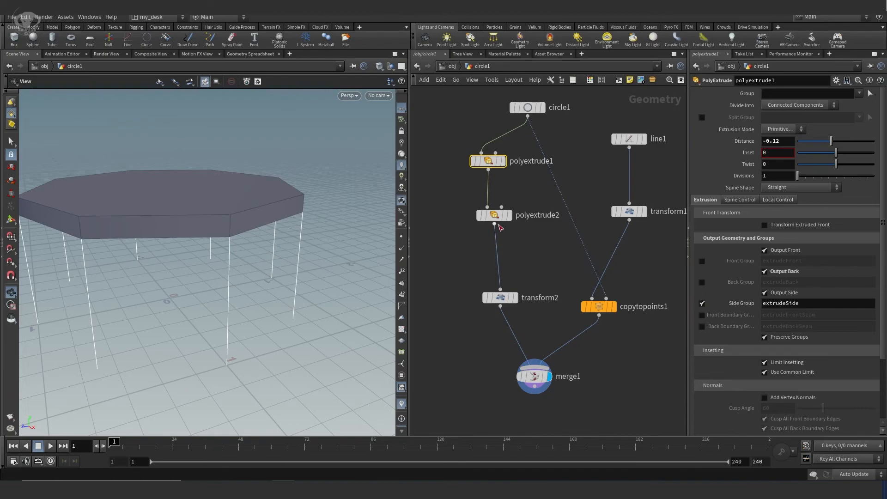
Move the second PolyExtrude slightly down and restrict its Group to extrudeSide.
drag(494, 216, 499, 234)
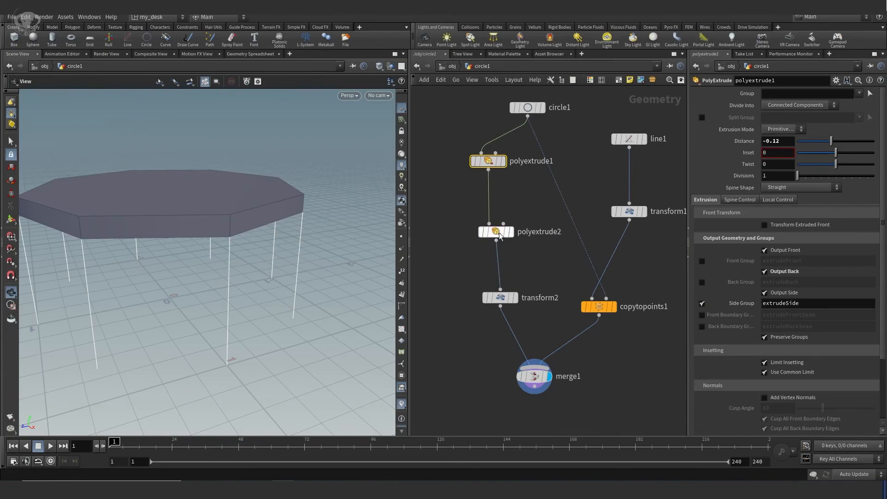
click(499, 232)
click(860, 94)
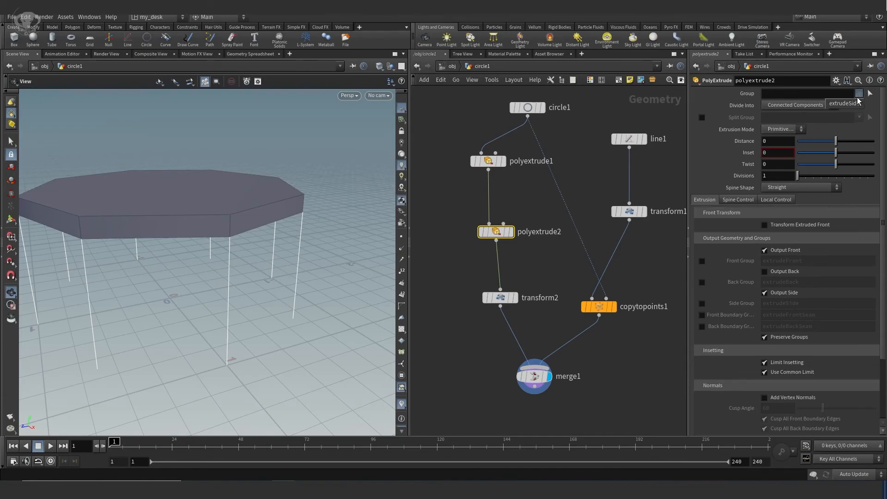
click(845, 104)
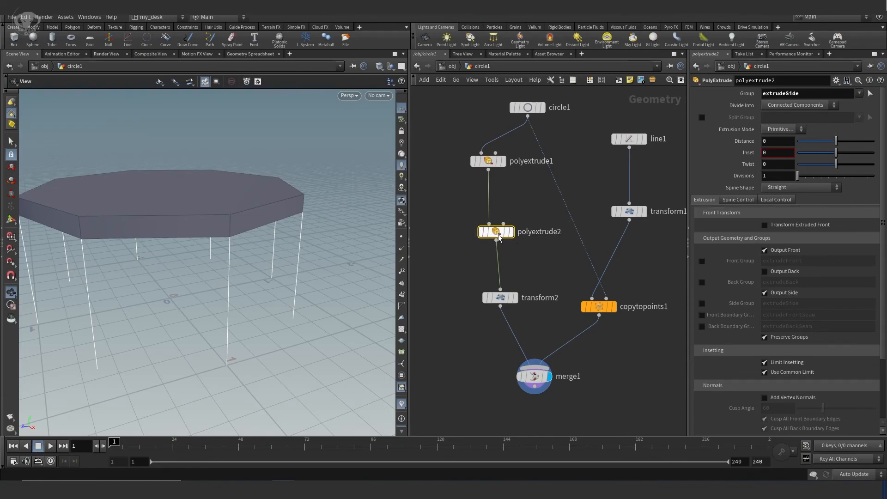
Set the second PolyExtrude's distance to about -0.07 to widen the tabletop's rim, and check it from below.
drag(837, 144, 835, 143)
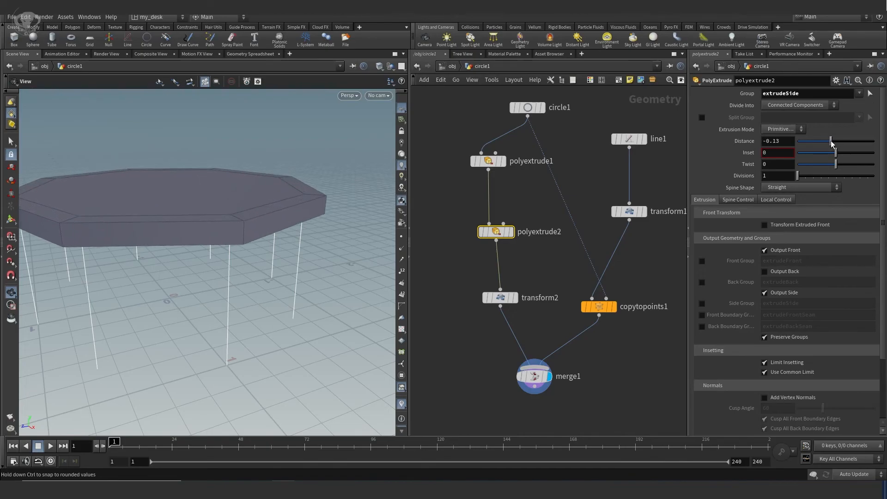
mouse_move(282, 250)
mouse_down()
mouse_move(284, 215)
mouse_move(269, 173)
mouse_move(277, 250)
mouse_up()
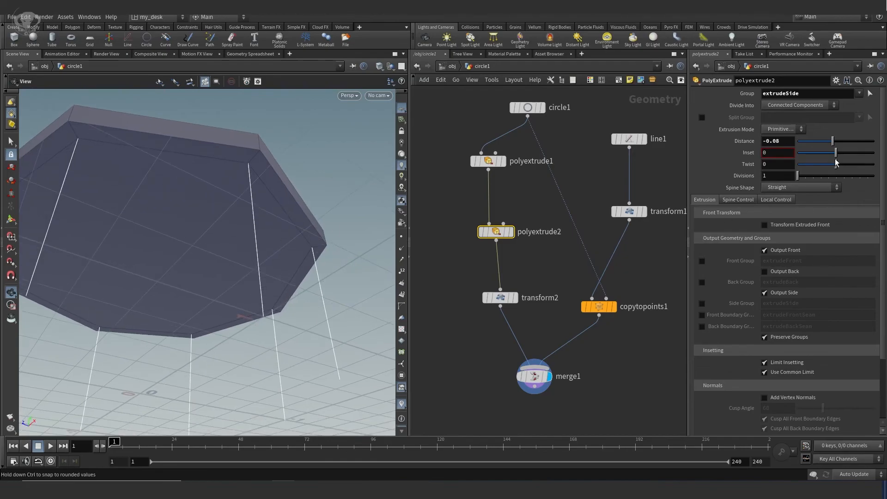
drag(834, 140, 835, 141)
drag(277, 199, 299, 199)
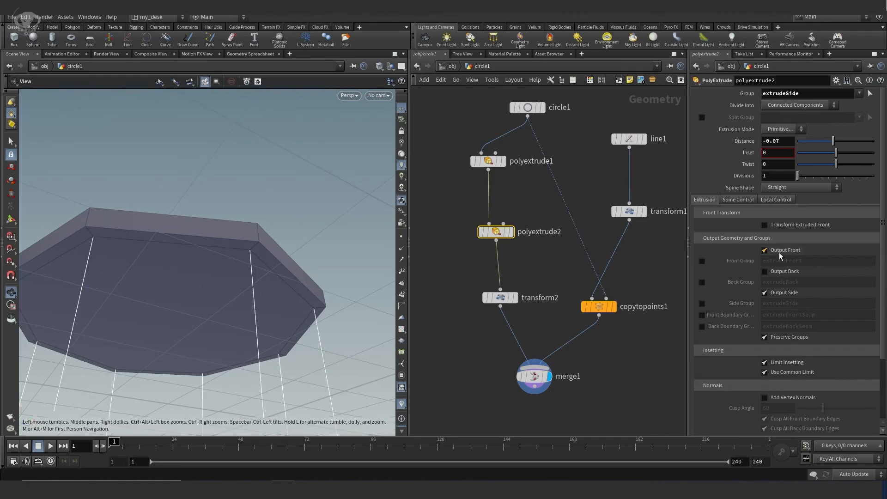
drag(243, 244, 282, 219)
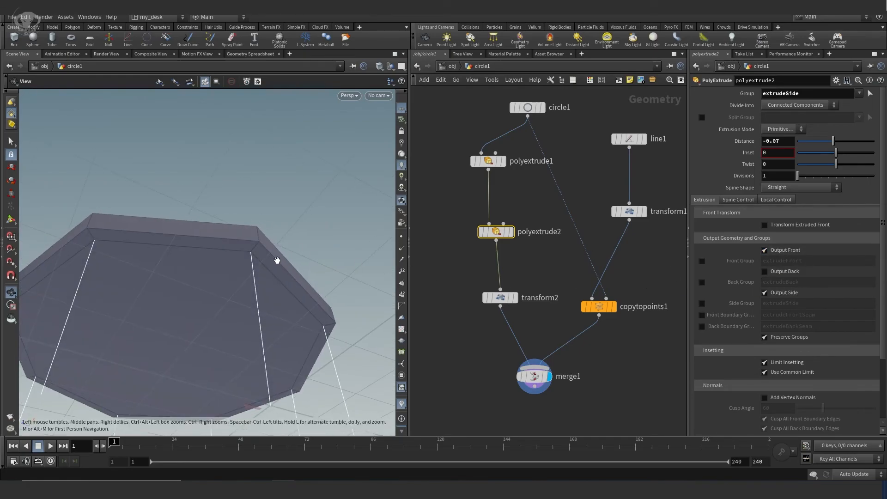
drag(372, 230, 362, 293)
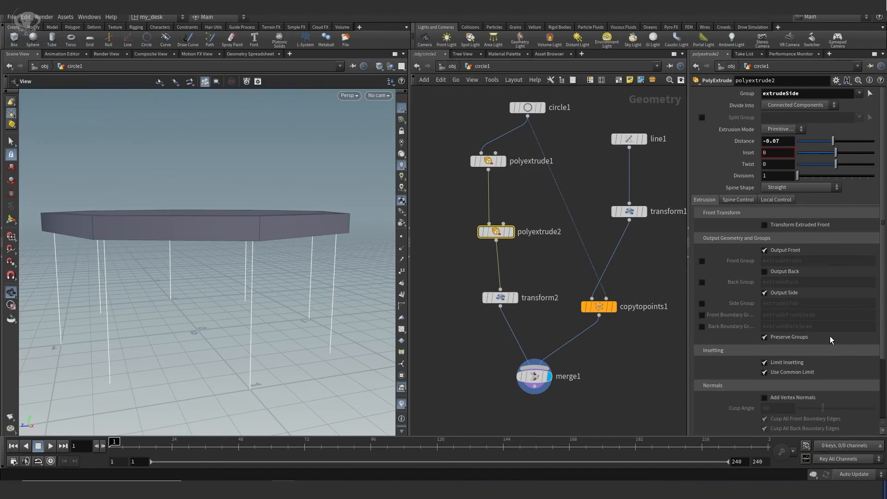
drag(313, 317, 295, 231)
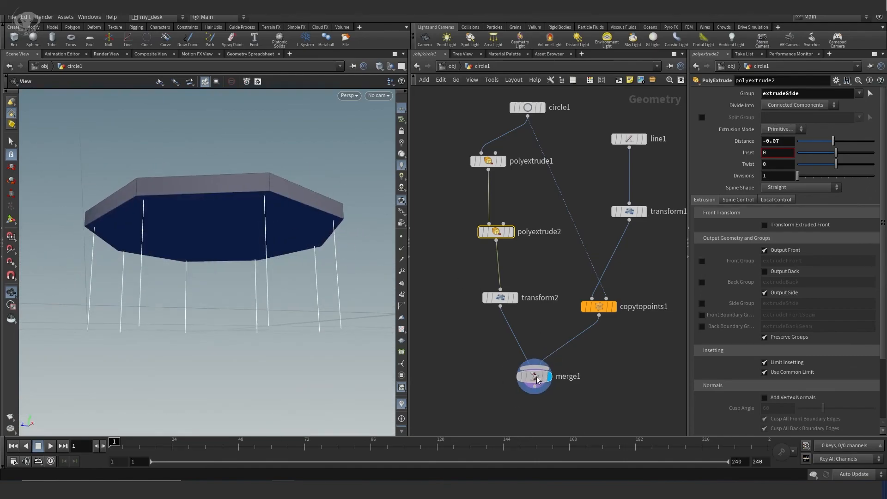
Move the merge node down and the line and its transform up to leave room above Copy to Points.
drag(536, 375, 538, 390)
drag(326, 242, 297, 224)
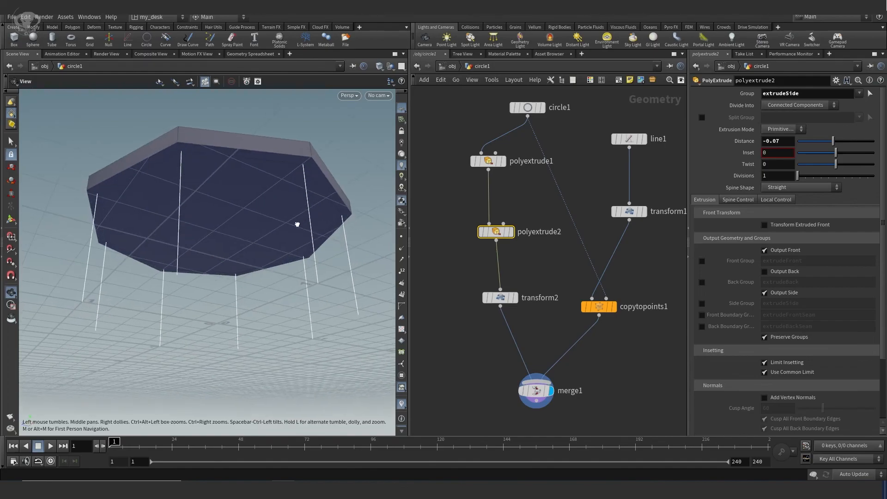
drag(630, 138, 629, 116)
drag(630, 213, 625, 177)
middle_drag(642, 226, 623, 261)
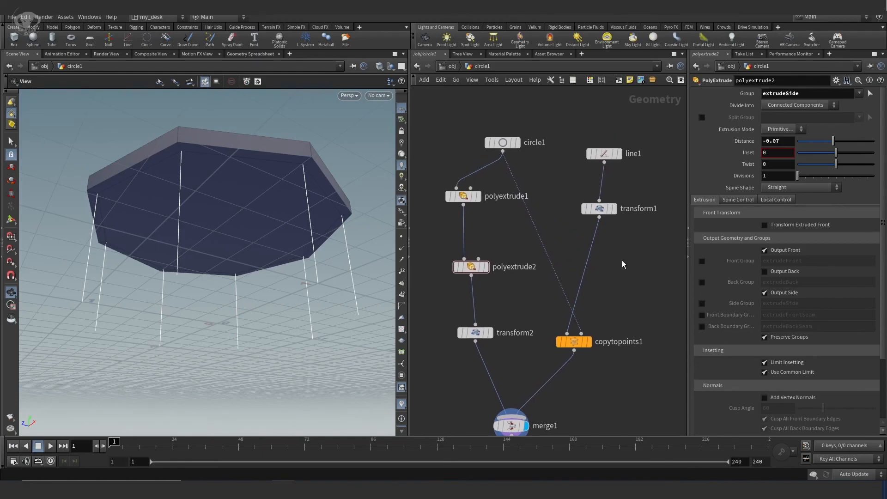
Insert a PolyWire node between the line's transform and Copy to Points, and set its Wire Radius to about 0.078.
key(Tab)
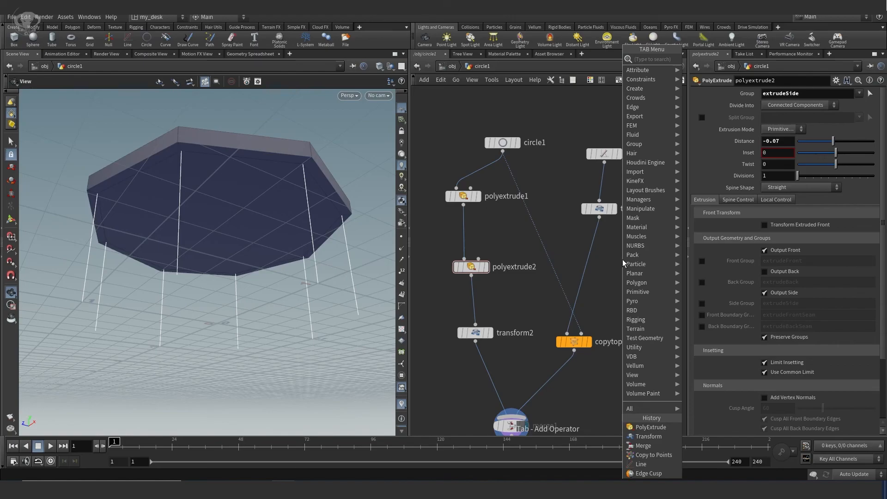
text(poly)
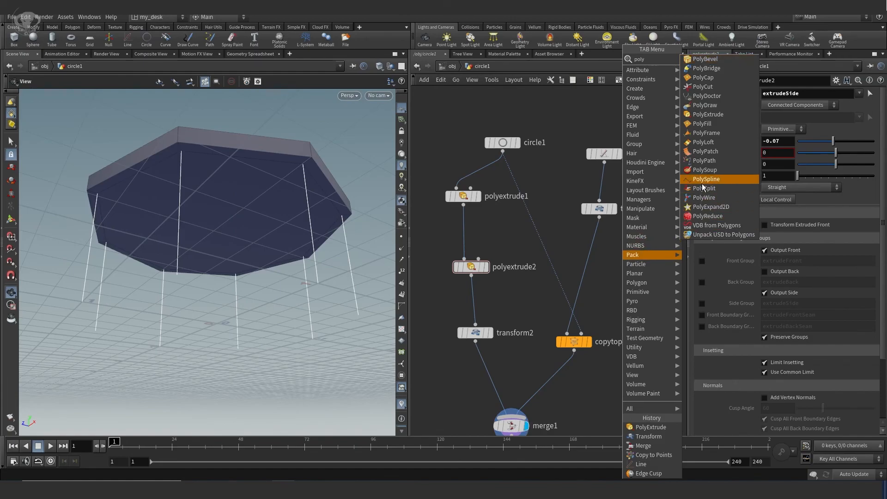
click(708, 207)
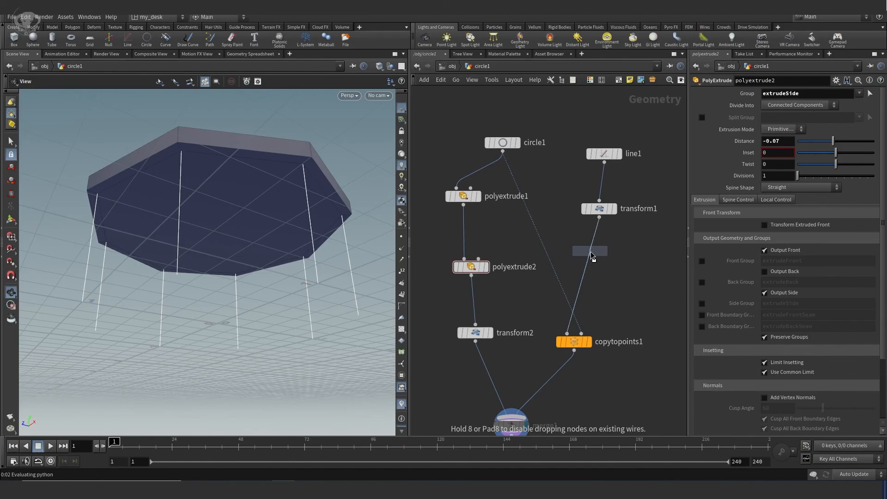
click(592, 253)
drag(227, 223, 321, 148)
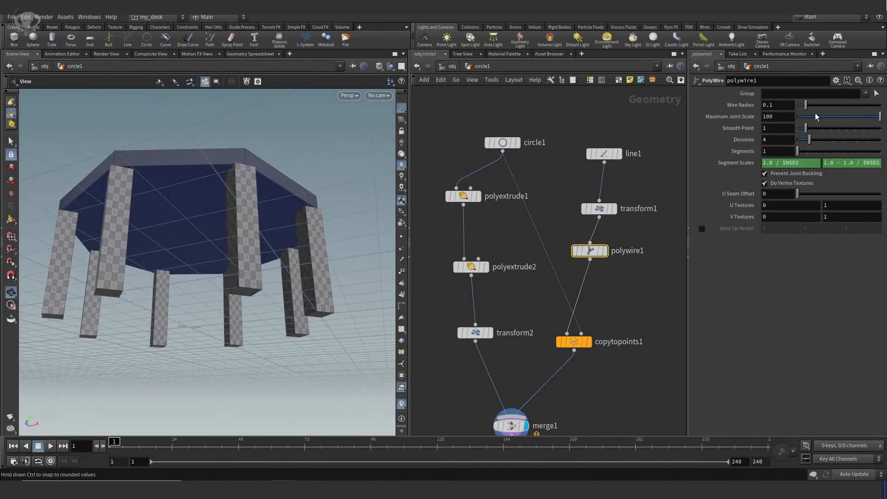
drag(806, 109, 804, 108)
Examine how the thickened legs meet the extruded tabletop from above, below and the sides.
drag(156, 300, 217, 259)
right_drag(217, 259, 214, 267)
middle_drag(214, 267, 355, 235)
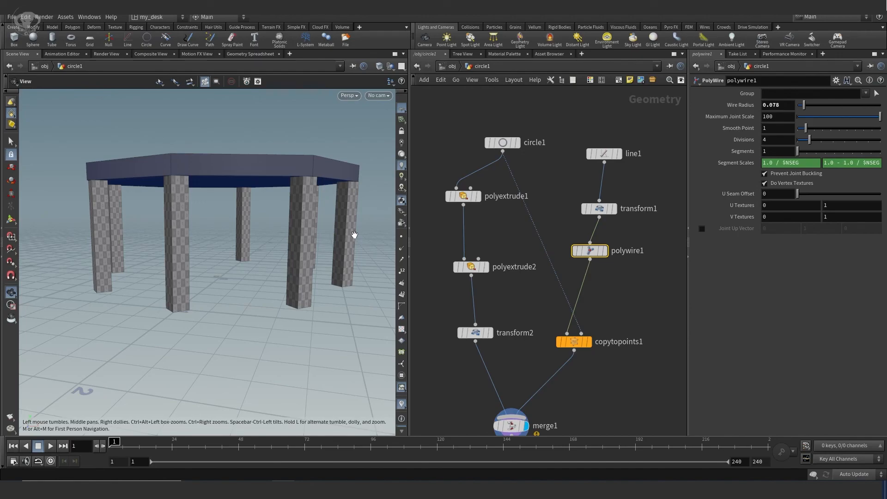
drag(260, 232, 302, 287)
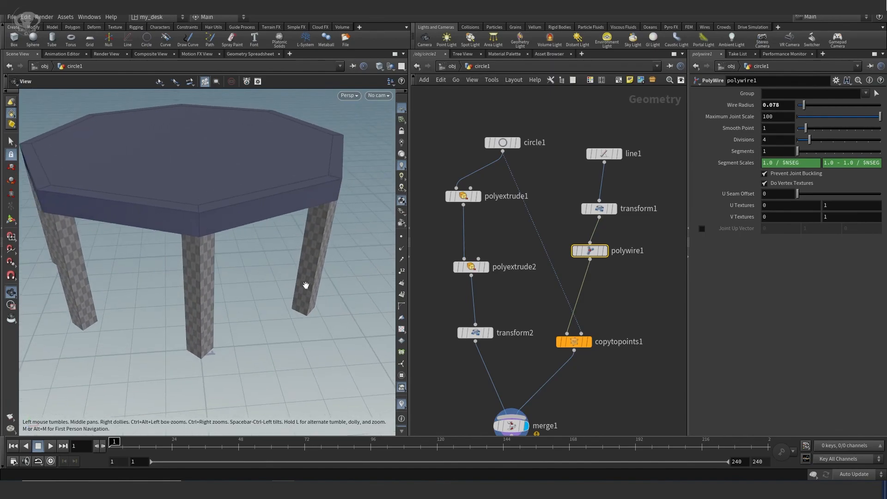
right_drag(302, 287, 184, 223)
drag(184, 224, 252, 201)
right_drag(210, 184, 316, 248)
drag(316, 248, 289, 230)
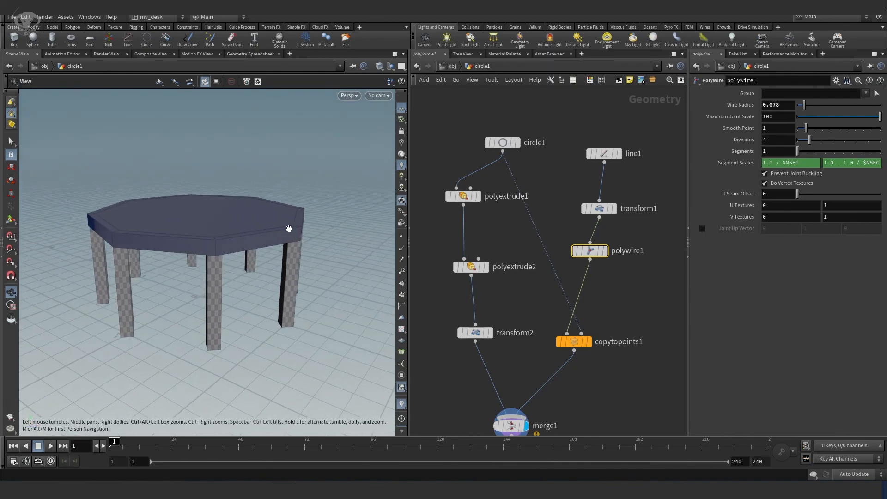
drag(311, 161, 307, 204)
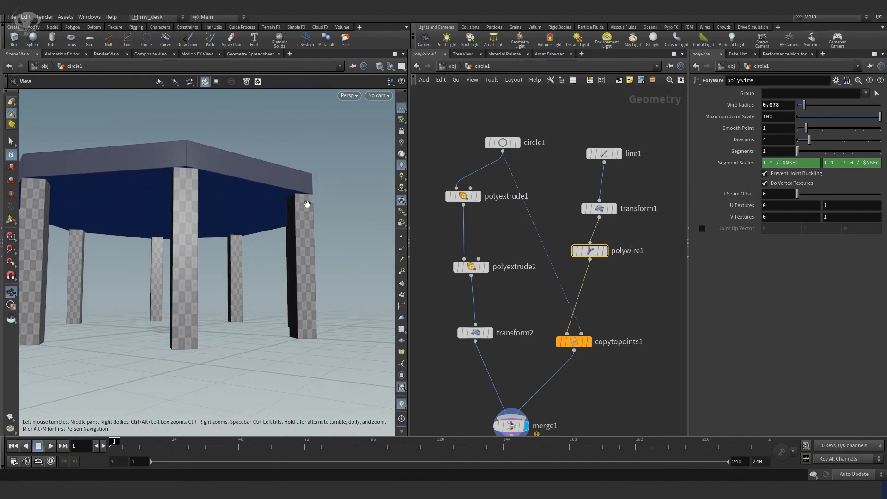
drag(346, 237, 316, 267)
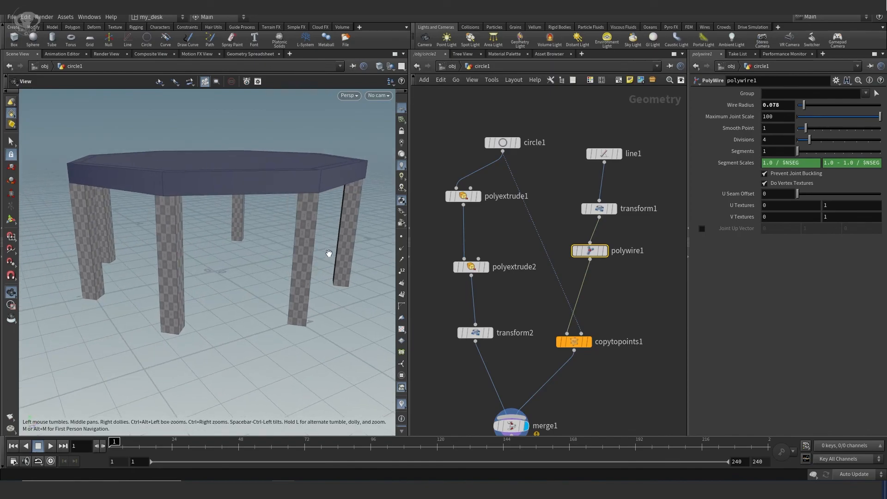